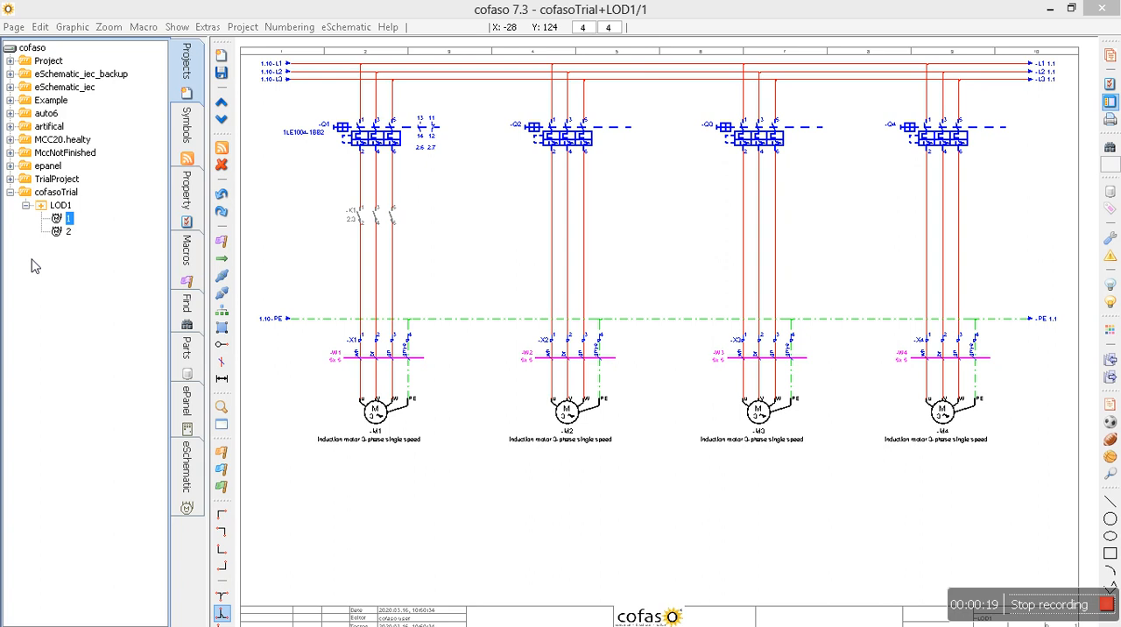
# View schematic page 2 and open the Pages in tree settings in an enlarged, repositioned dialog.
pyautogui.click(69, 232)
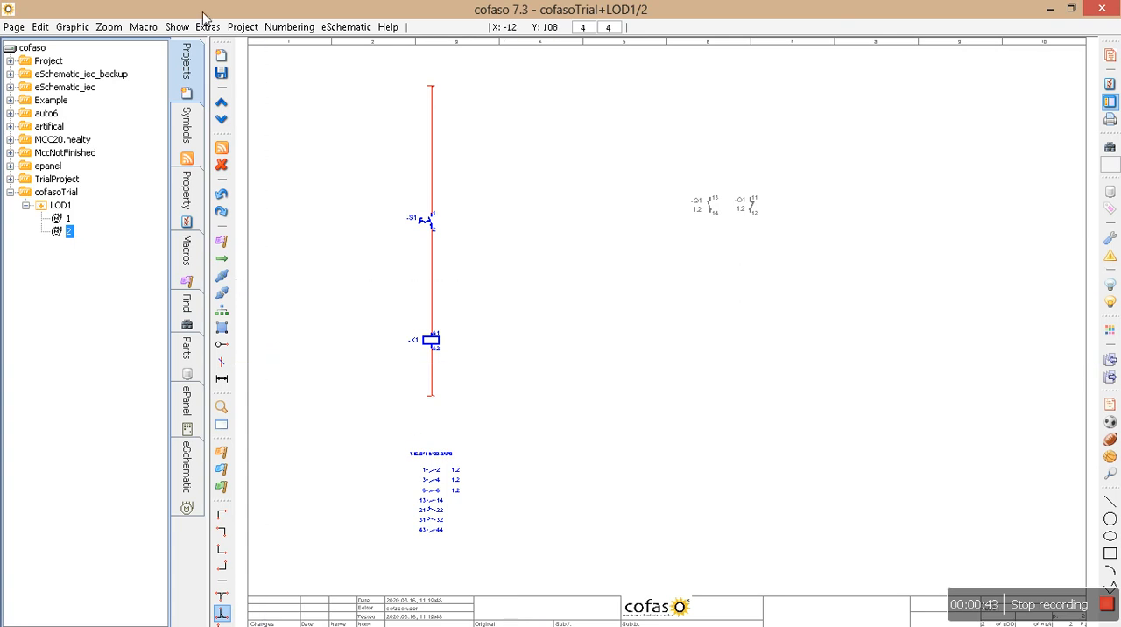
pyautogui.click(179, 29)
pyautogui.click(218, 47)
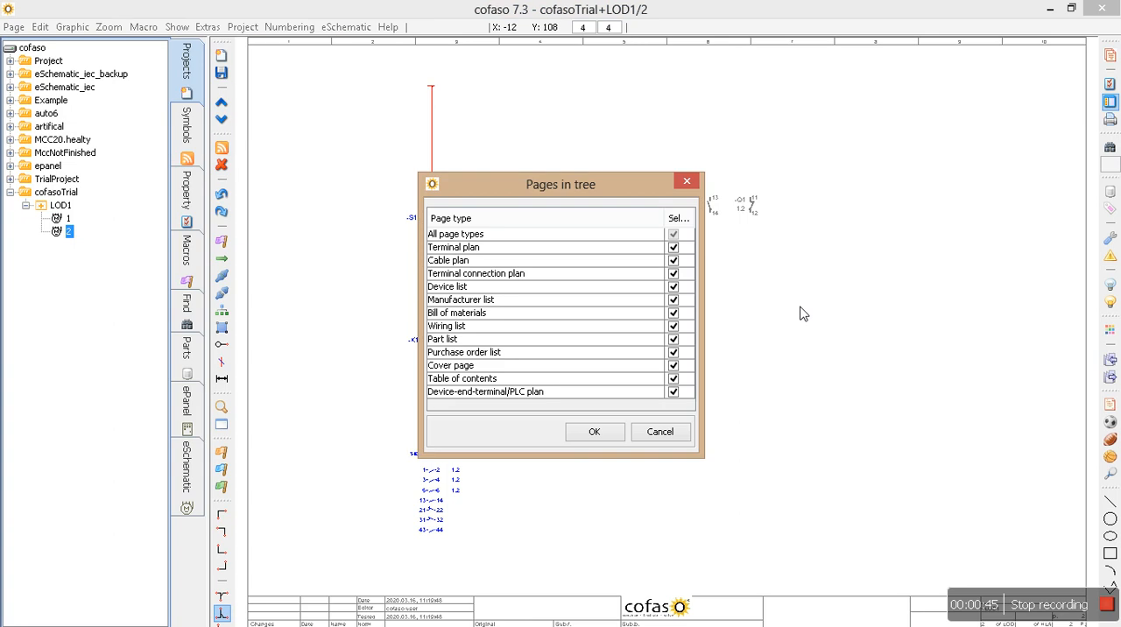
pyautogui.moveTo(581, 173)
pyautogui.mouseDown()
pyautogui.moveTo(595, 145)
pyautogui.moveTo(596, 179)
pyautogui.mouseUp()
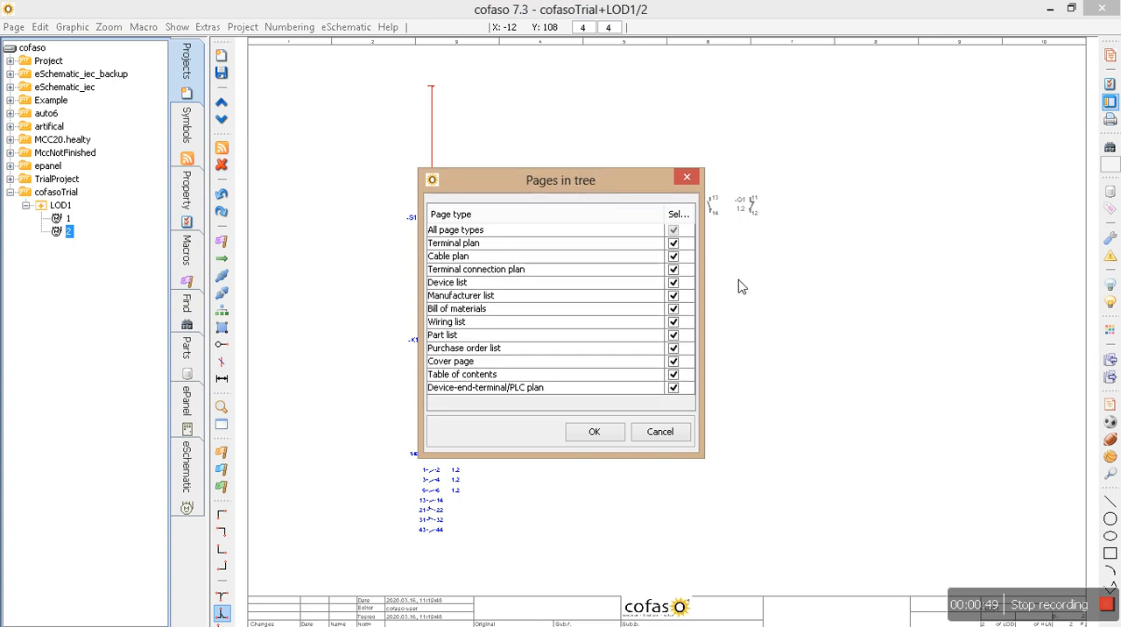
pyautogui.moveTo(711, 290); pyautogui.dragTo(734, 290)
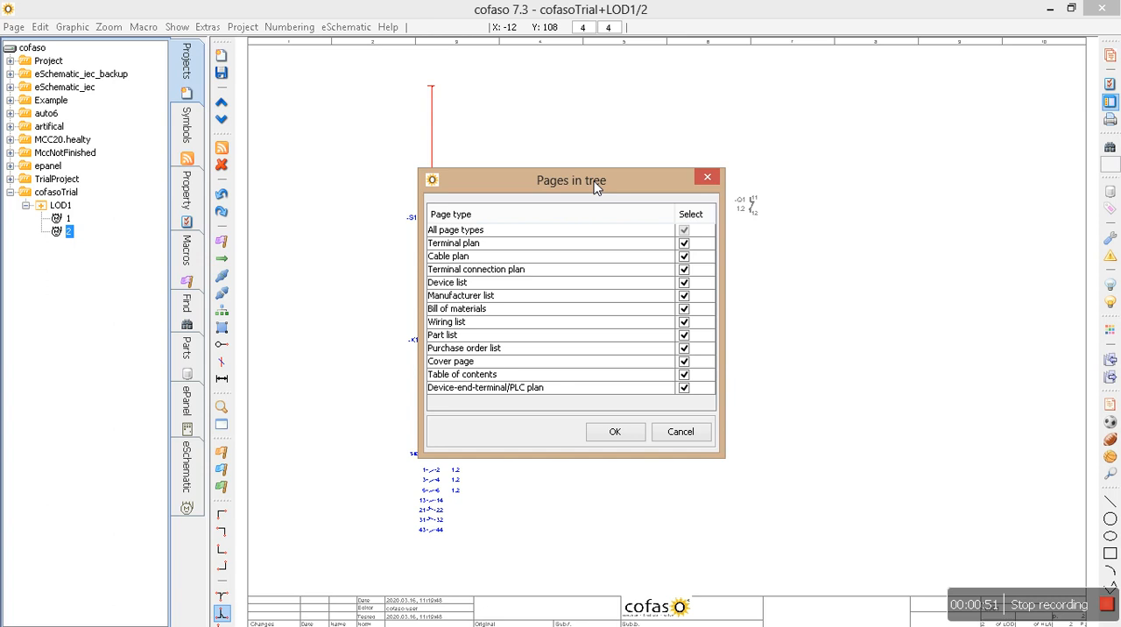
pyautogui.moveTo(596, 184); pyautogui.dragTo(642, 116)
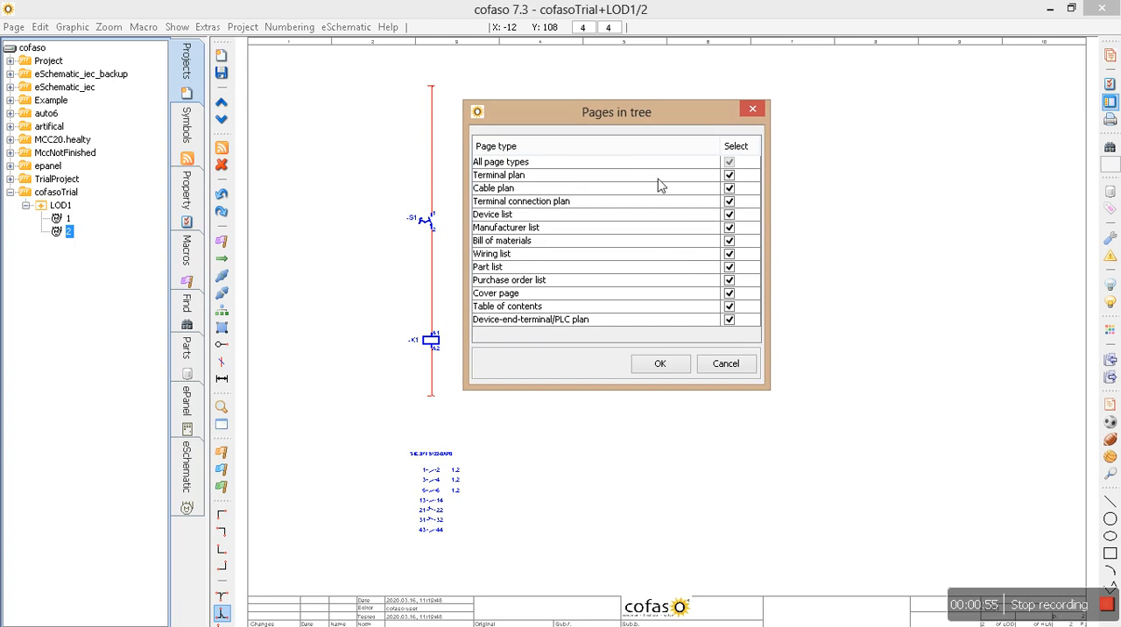
# Select all page types for display in the project tree and apply the selection.
pyautogui.click(729, 163)
pyautogui.click(730, 175)
pyautogui.click(729, 188)
pyautogui.click(730, 202)
pyautogui.click(730, 214)
pyautogui.click(730, 228)
pyautogui.click(730, 241)
pyautogui.click(730, 268)
pyautogui.click(730, 282)
pyautogui.click(730, 294)
pyautogui.click(730, 308)
pyautogui.click(729, 163)
pyautogui.click(729, 163)
pyautogui.click(729, 164)
pyautogui.click(656, 367)
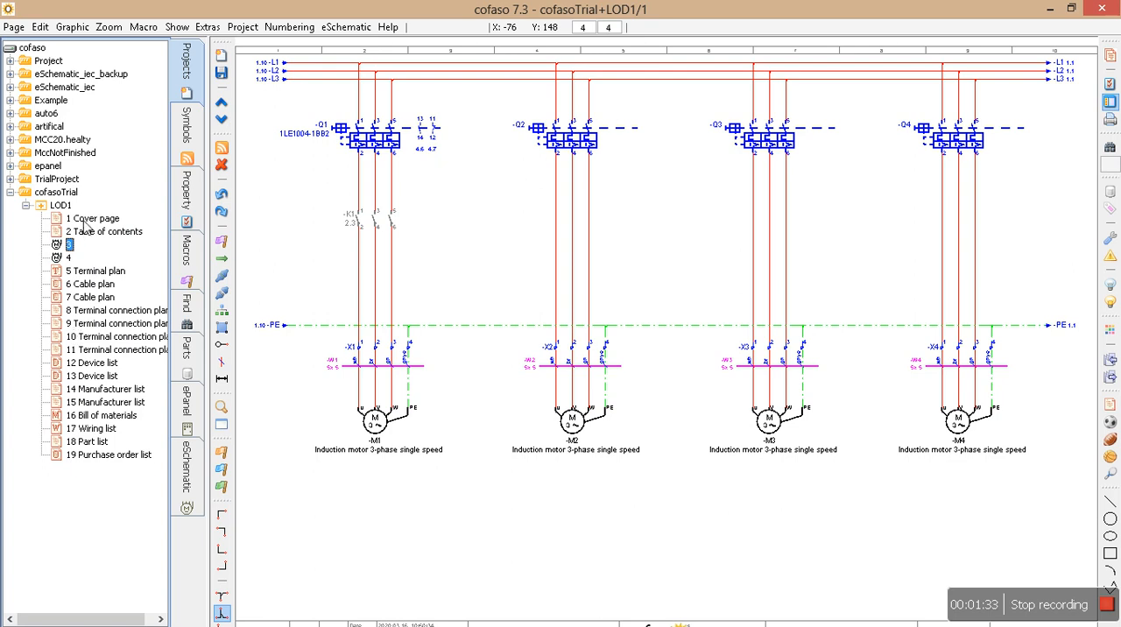
# Open the generated cover page and examine its customer and project information fields.
pyautogui.click(84, 223)
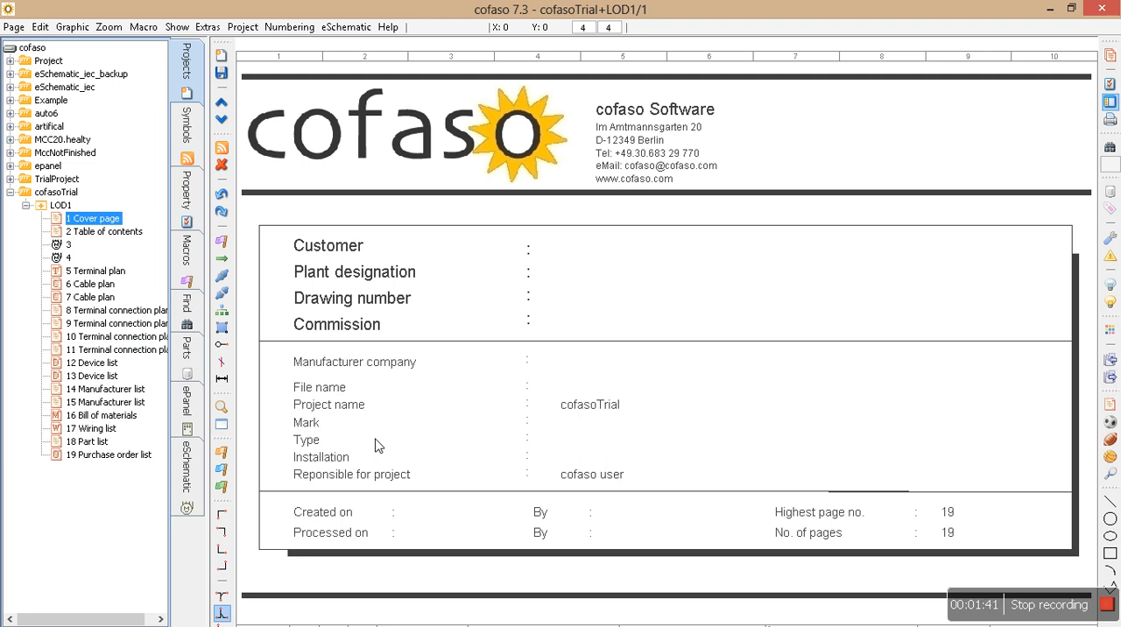
pyautogui.moveTo(287, 348); pyautogui.dragTo(820, 498)
pyautogui.moveTo(270, 229); pyautogui.dragTo(935, 482)
pyautogui.click(240, 30)
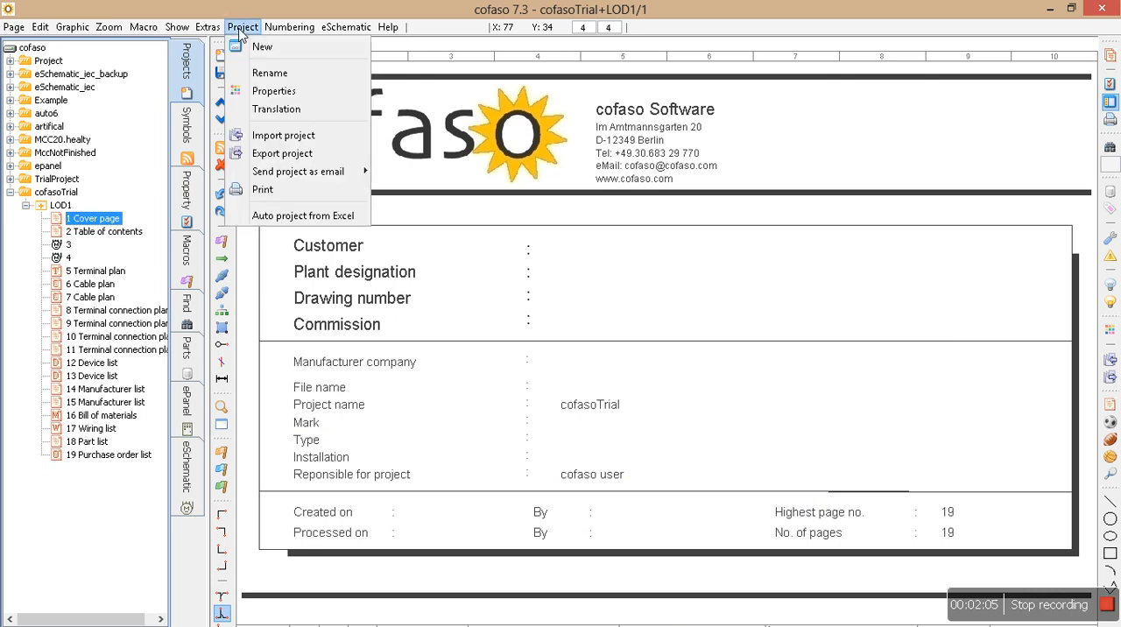
pyautogui.moveTo(209, 28)
pyautogui.click(230, 91)
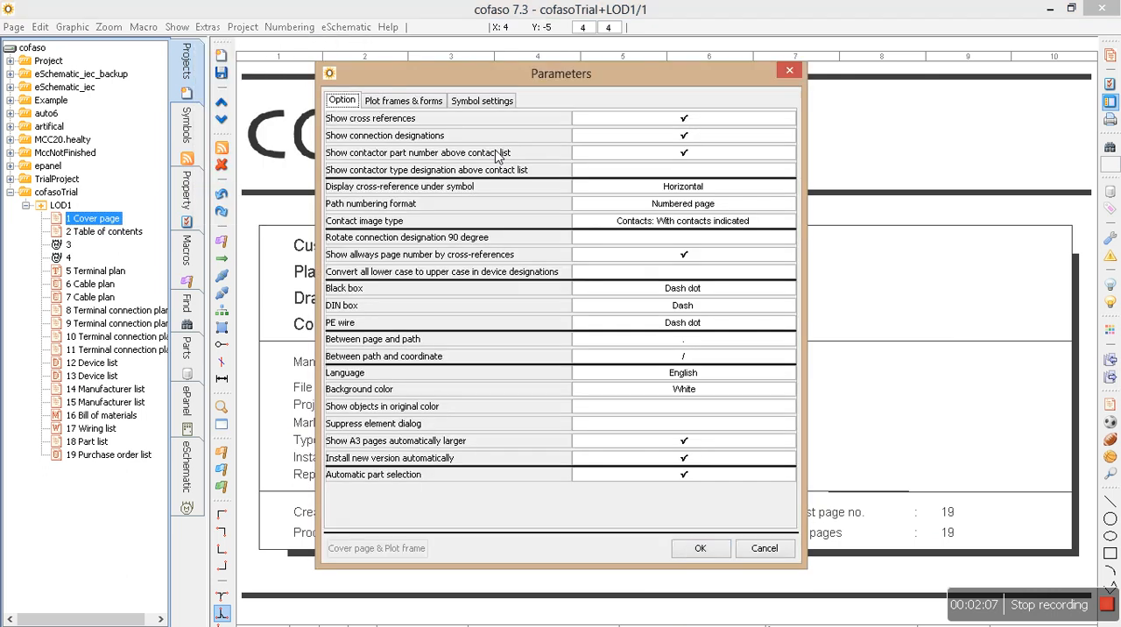
pyautogui.click(383, 103)
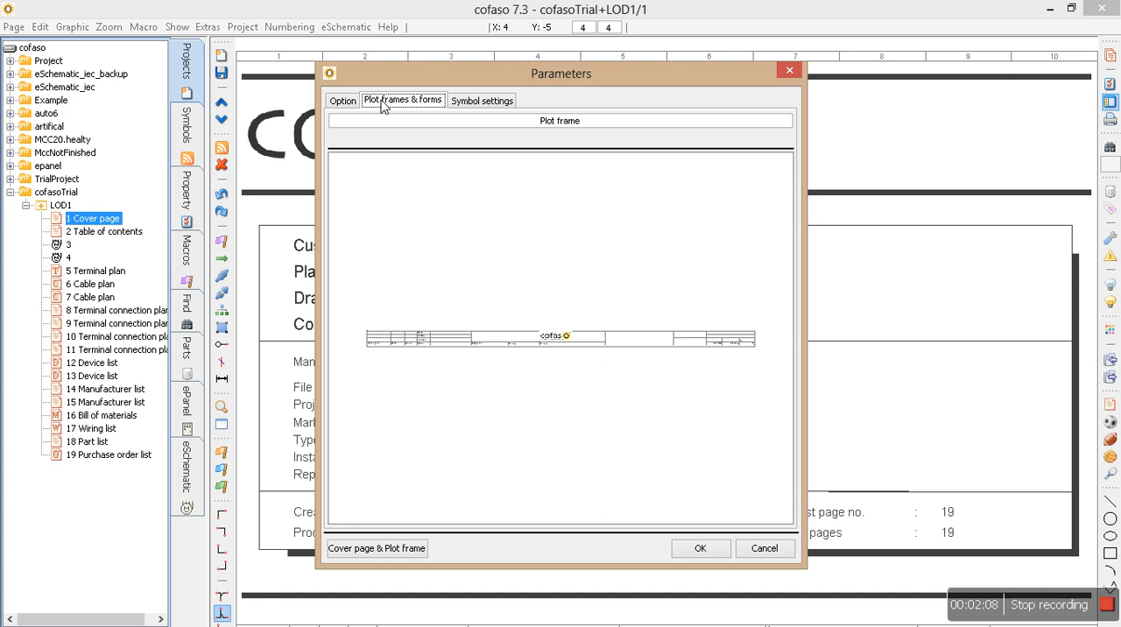
pyautogui.click(788, 73)
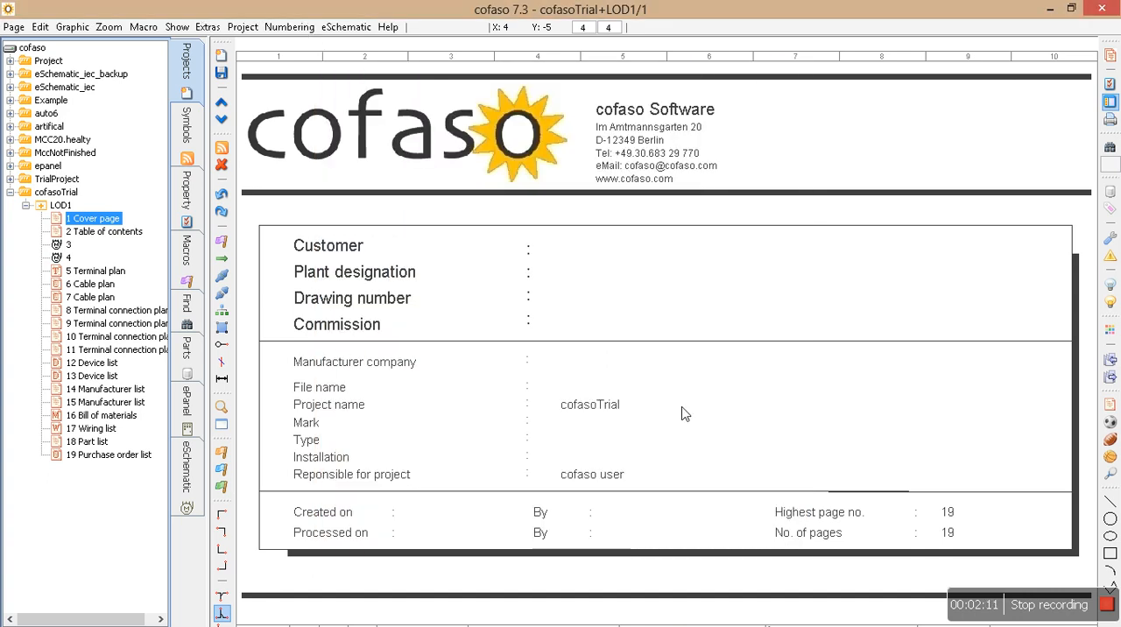
# Open the plot frame and form parameters and choose Cover page as the form type.
pyautogui.click(205, 29)
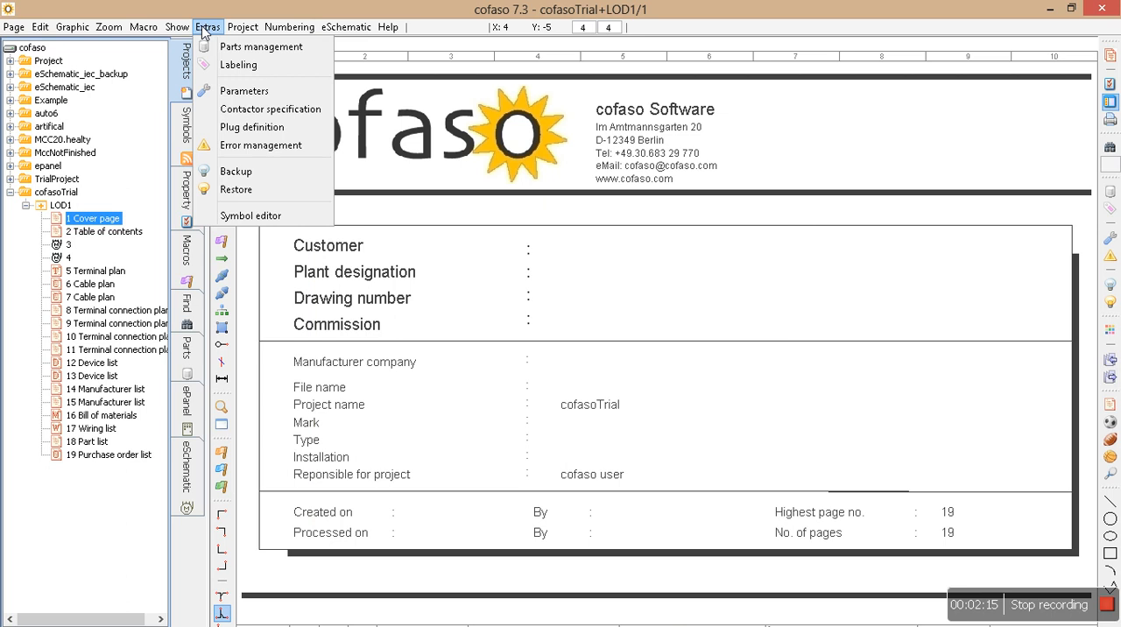
pyautogui.click(233, 91)
pyautogui.click(333, 104)
pyautogui.click(398, 99)
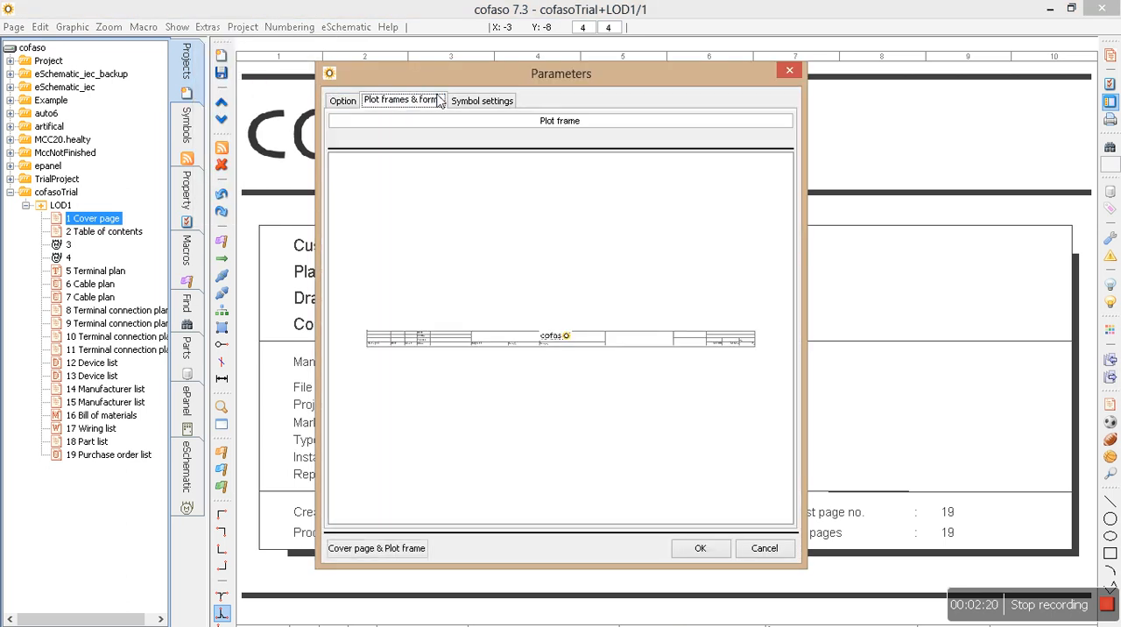
pyautogui.click(531, 123)
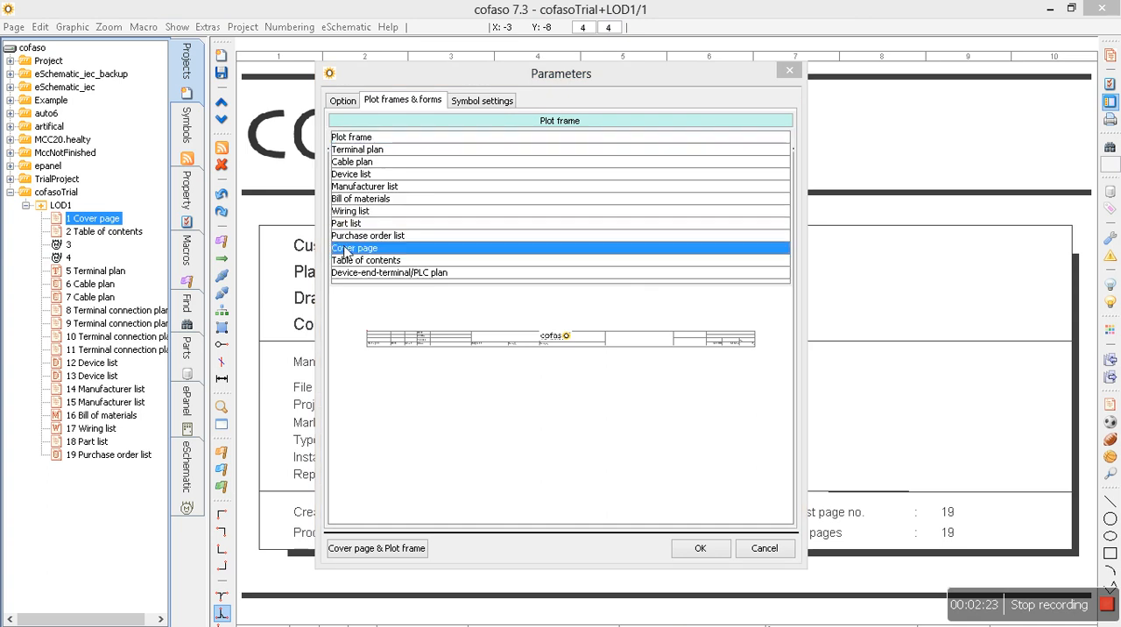
pyautogui.click(346, 251)
# Preview the available cover page forms: "Cover page, cofaso", "Cover page" and "cofaso cover page".
pyautogui.click(611, 138)
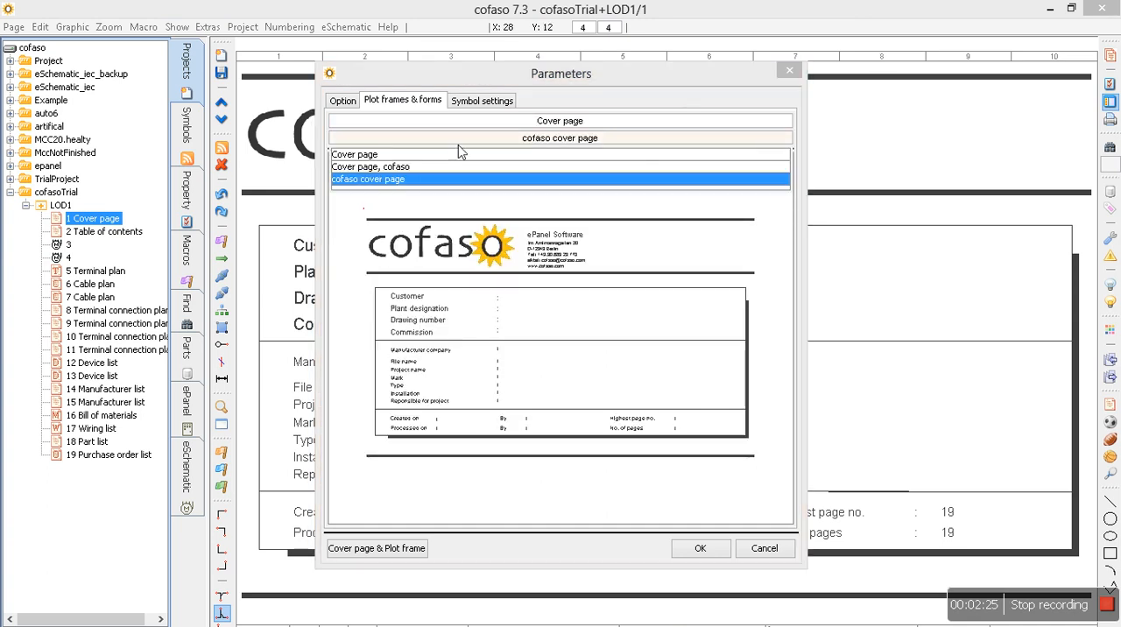
pyautogui.click(384, 167)
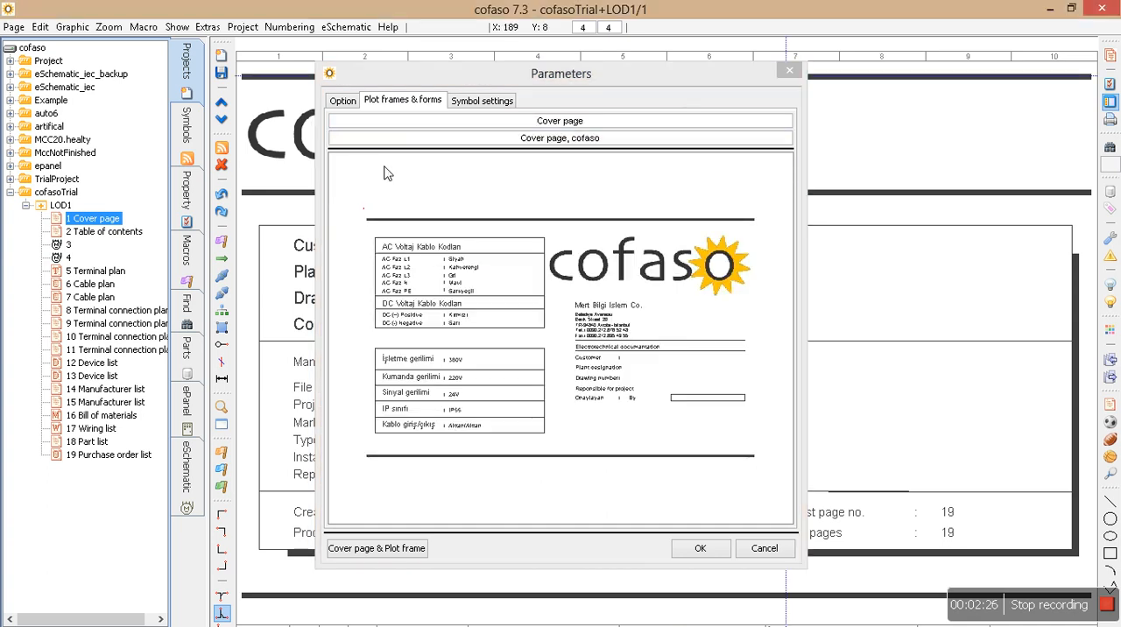
pyautogui.click(475, 138)
pyautogui.click(447, 155)
pyautogui.click(480, 140)
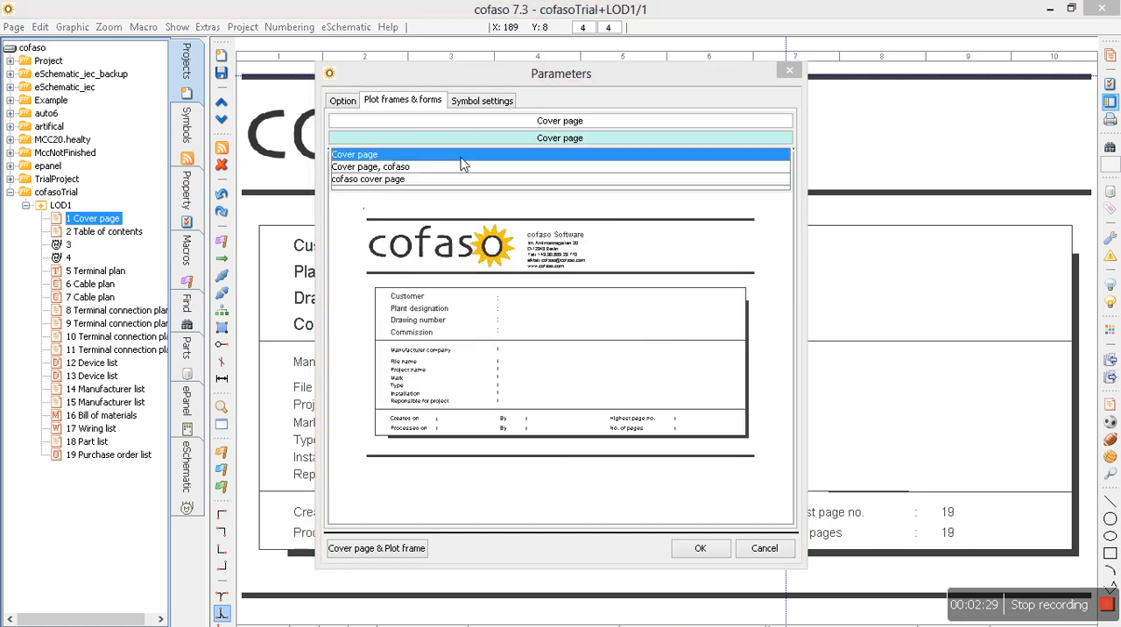
pyautogui.click(450, 167)
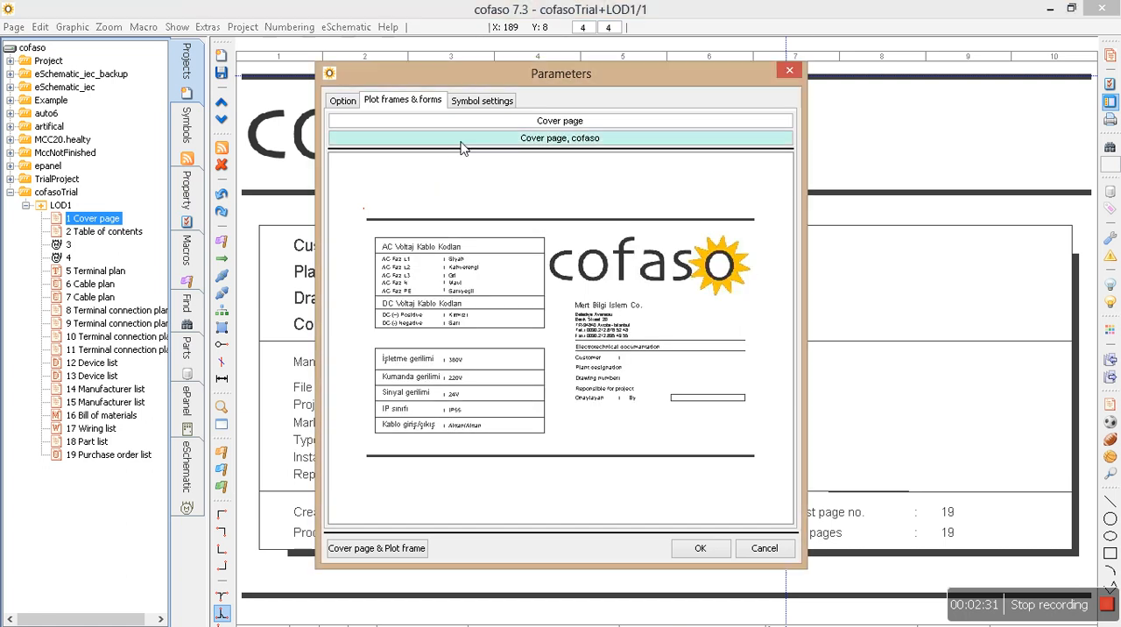
pyautogui.click(465, 142)
pyautogui.click(419, 179)
pyautogui.click(543, 140)
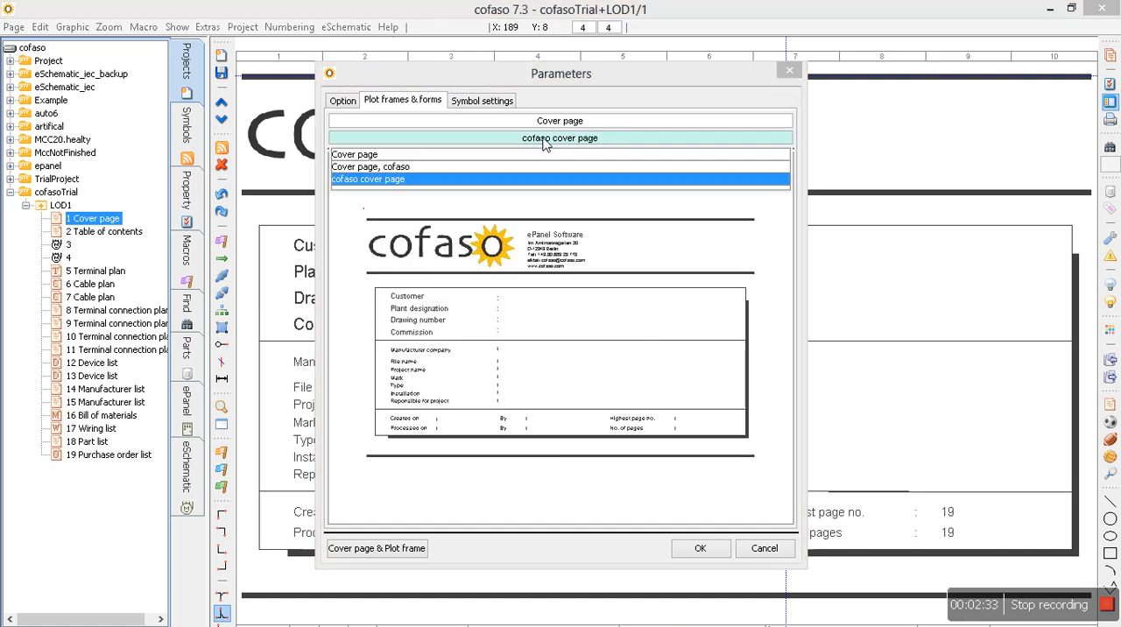
pyautogui.click(460, 167)
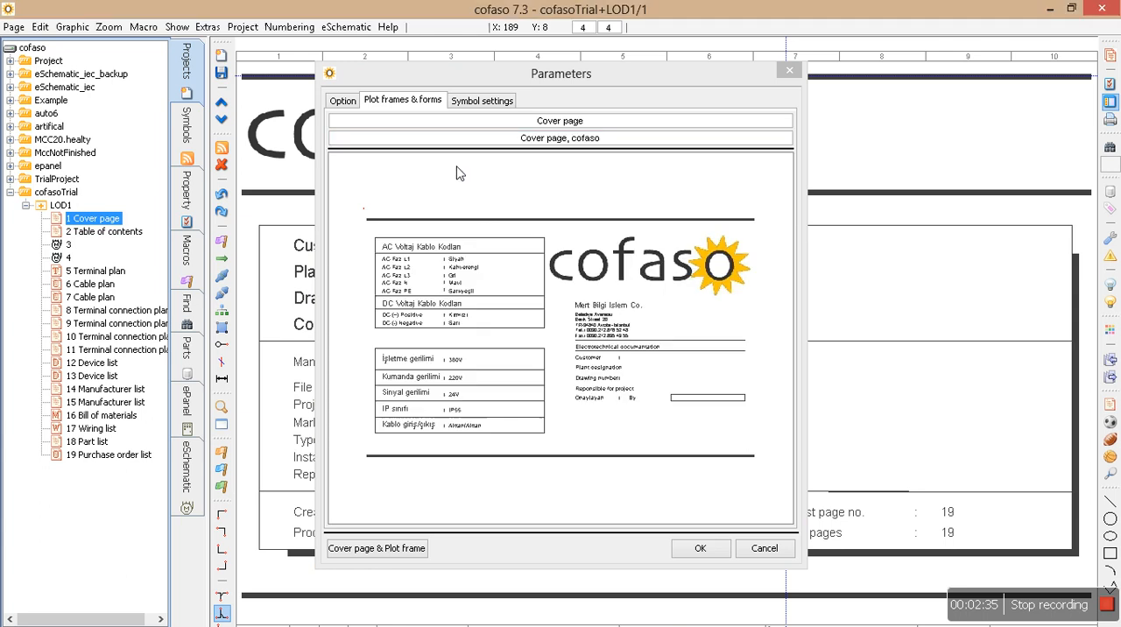
# Set the cover page form to "Cover page" and apply the parameters.
pyautogui.click(477, 144)
pyautogui.click(460, 156)
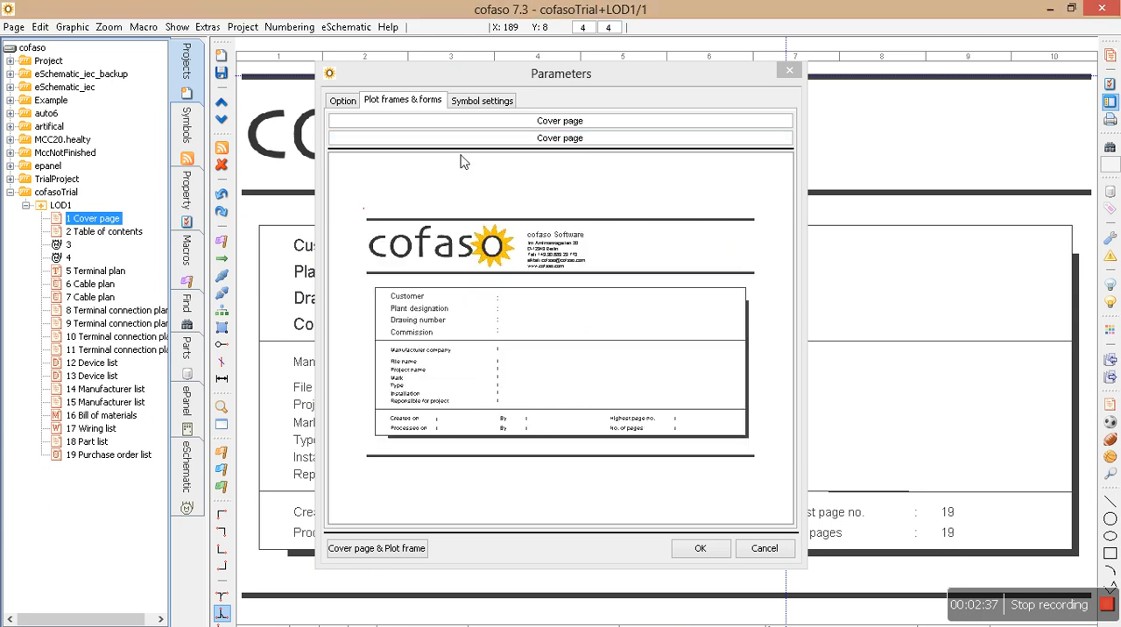
pyautogui.click(700, 548)
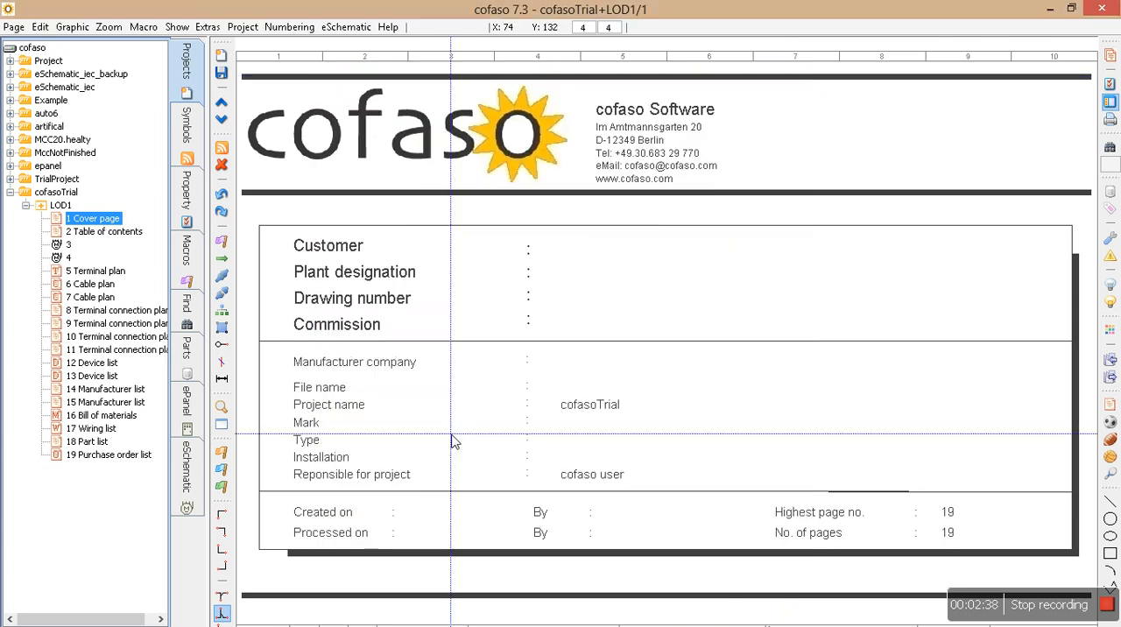
# Open the table of contents page and examine its page designation entries up close.
pyautogui.click(70, 232)
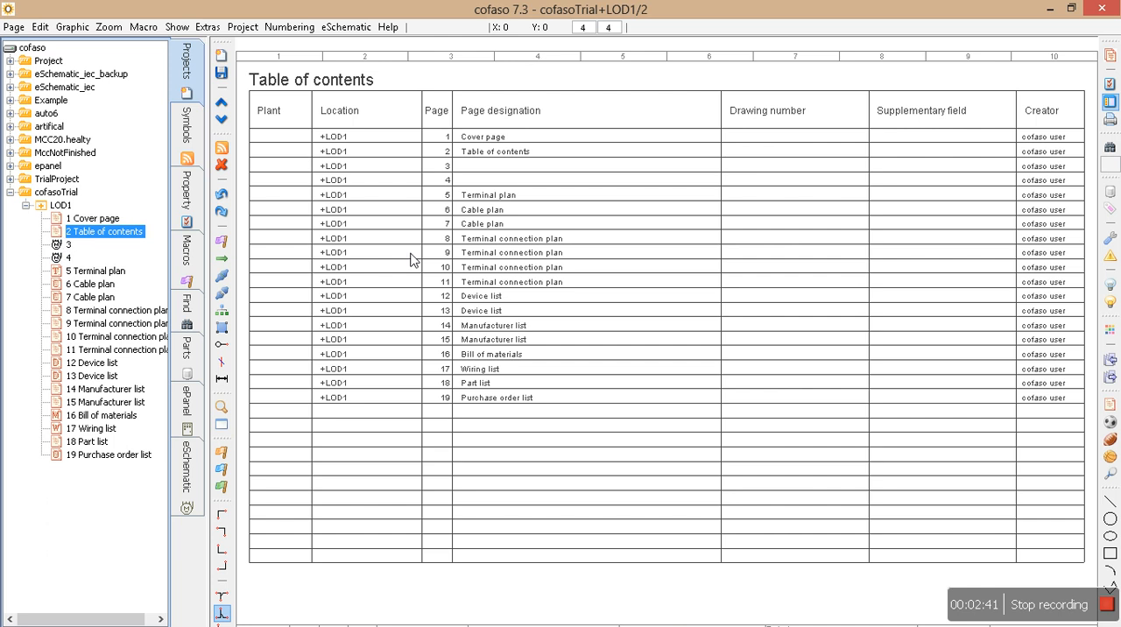
pyautogui.scroll(4, 518, 330)
pyautogui.moveTo(487, 189); pyautogui.dragTo(568, 454, button='middle')
pyautogui.moveTo(402, 235); pyautogui.dragTo(949, 314)
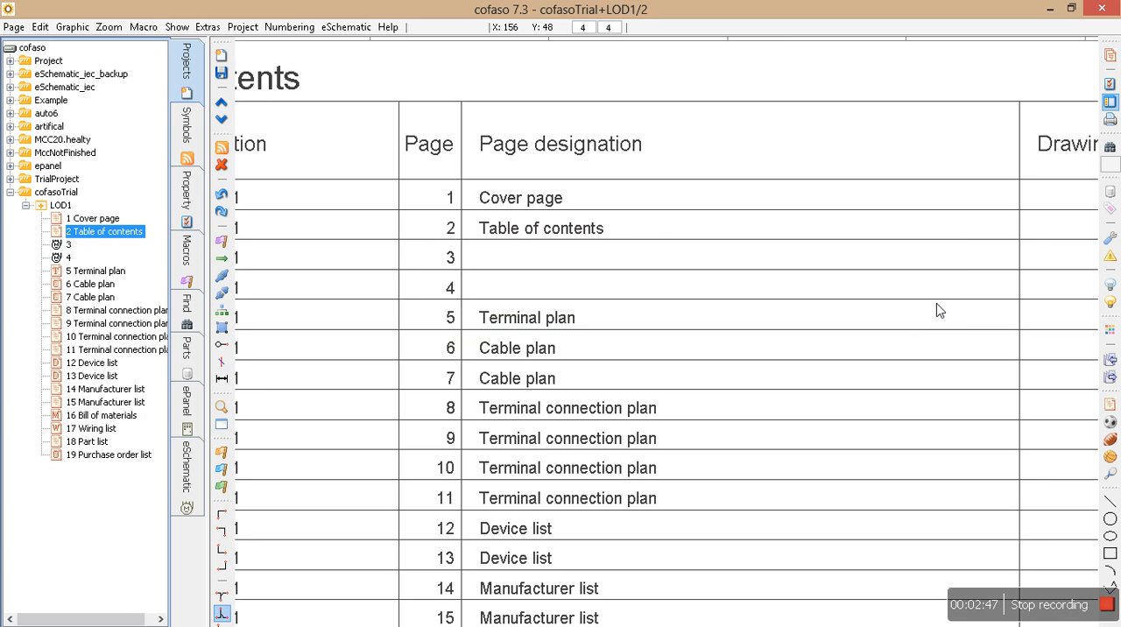
# Set the page designation of schematic page 3 to "Motor circuit" in its page properties.
pyautogui.click(69, 246)
pyautogui.rightClick(69, 251)
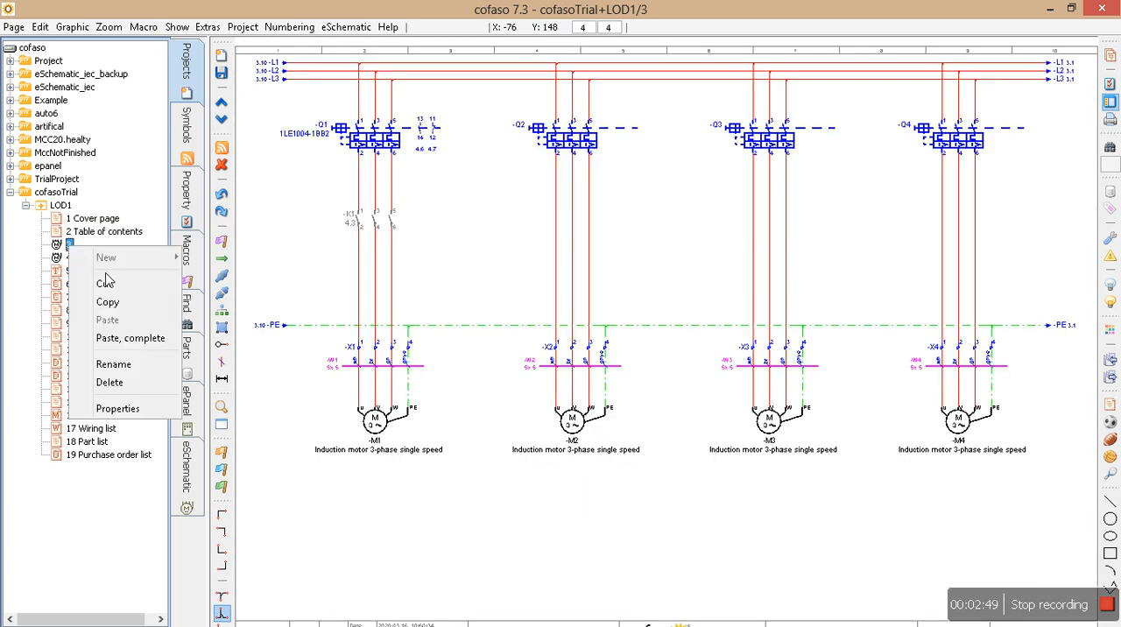
pyautogui.click(123, 409)
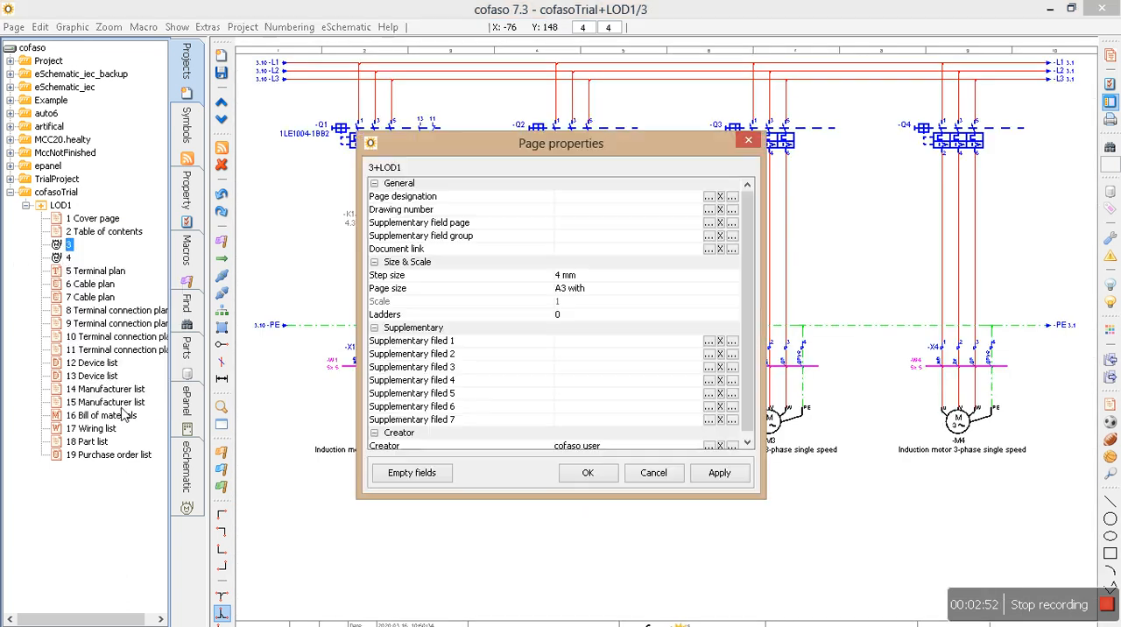
pyautogui.click(596, 199)
pyautogui.write('Mot')
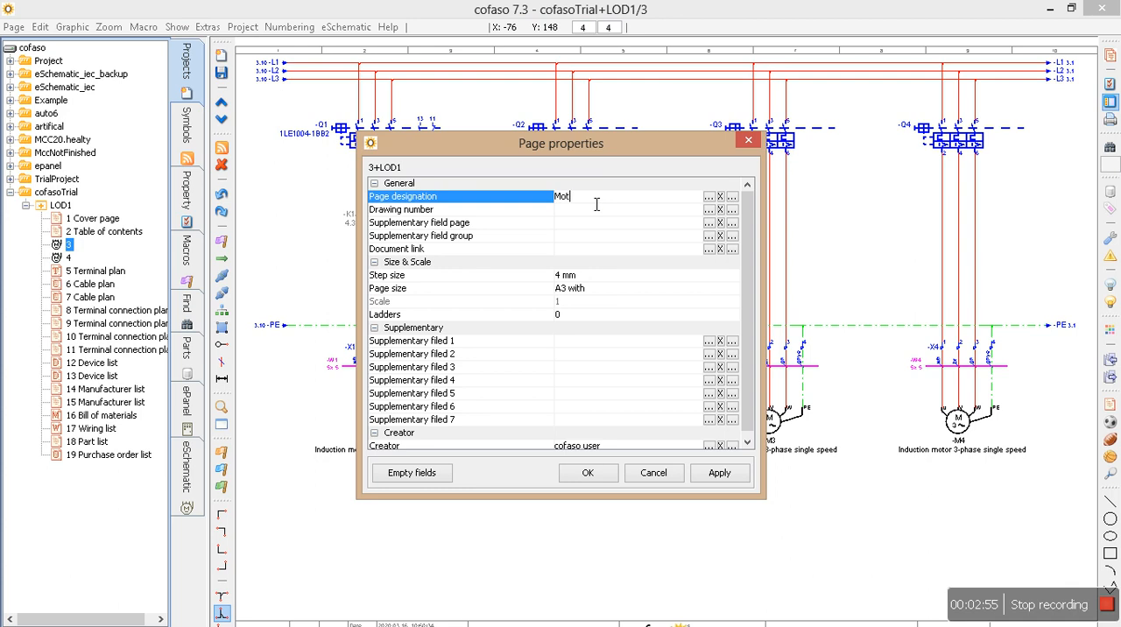
pyautogui.write('or circuit')
pyautogui.click(585, 472)
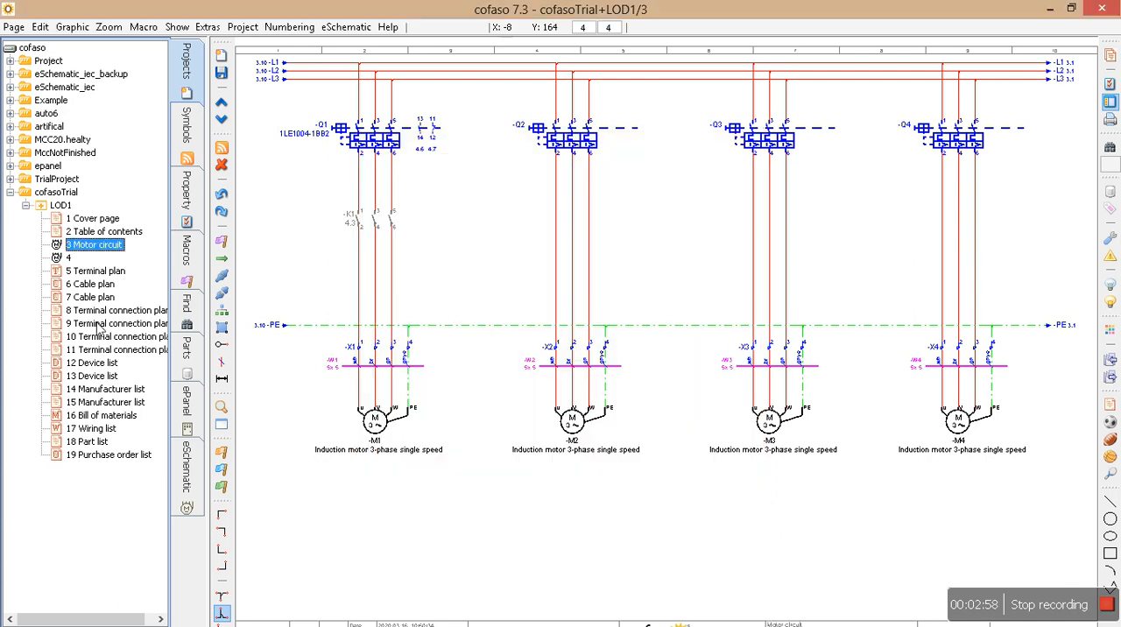
# Set the page designation of schematic page 4 to "cofaso" and check both designations in the table of contents.
pyautogui.click(70, 260)
pyautogui.rightClick(70, 262)
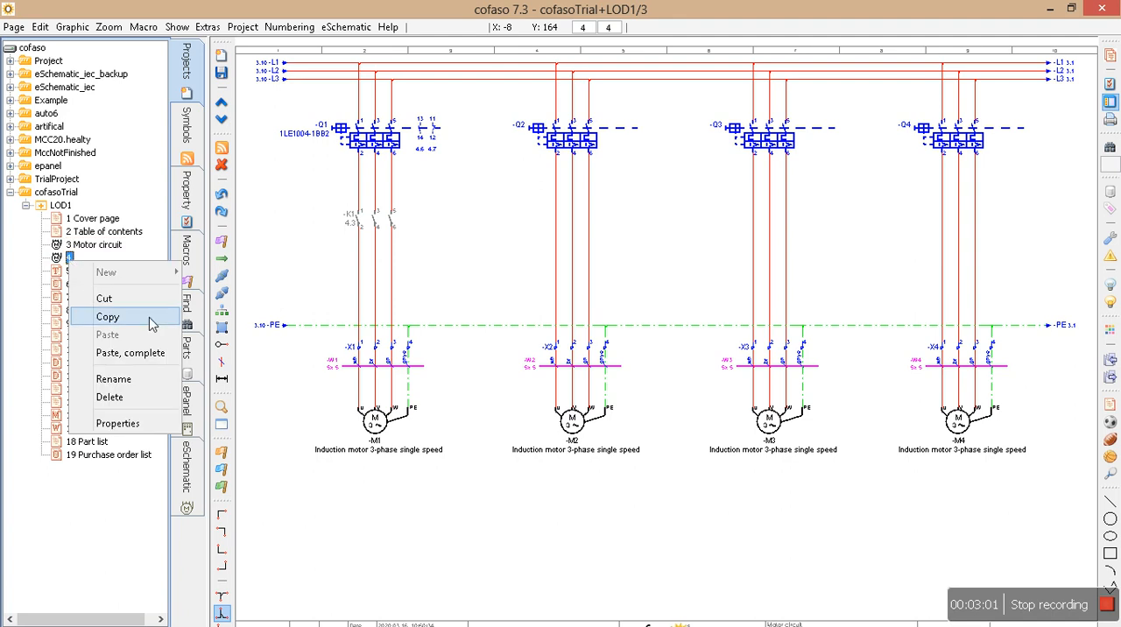
pyautogui.click(120, 418)
pyautogui.click(576, 200)
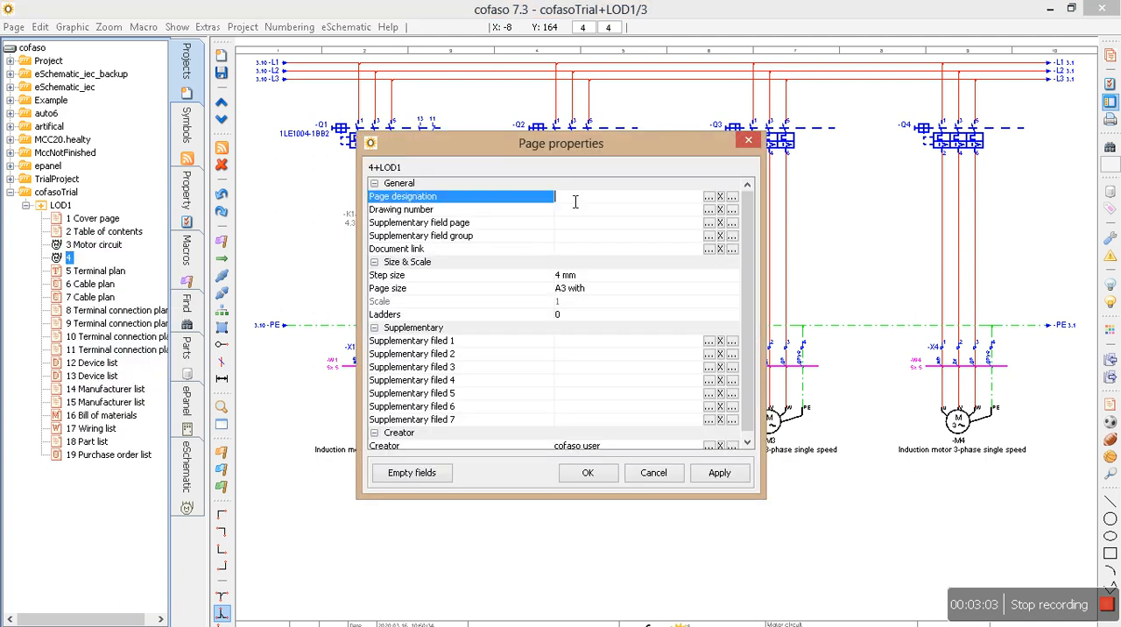
pyautogui.write('cofaso')
pyautogui.click(595, 471)
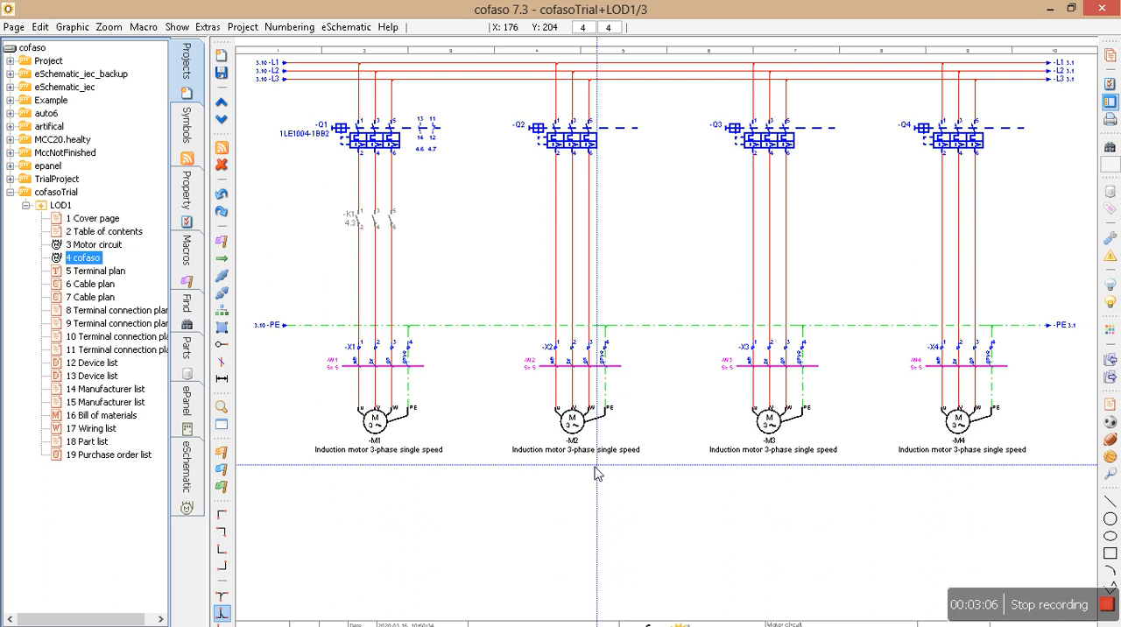
pyautogui.click(98, 233)
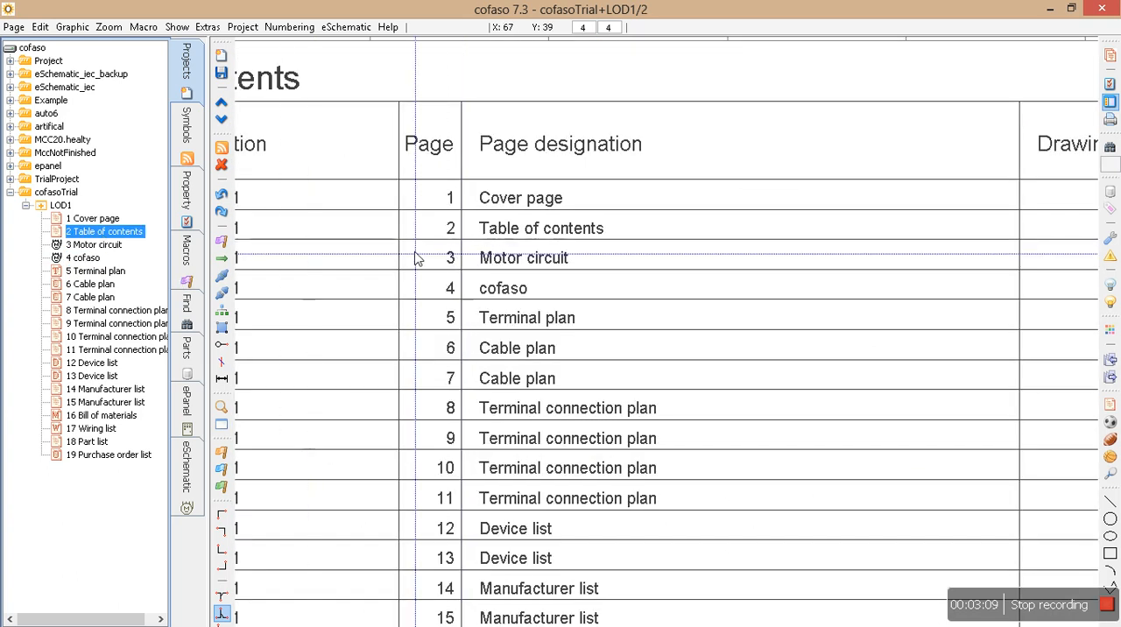
pyautogui.moveTo(416, 246); pyautogui.dragTo(697, 308)
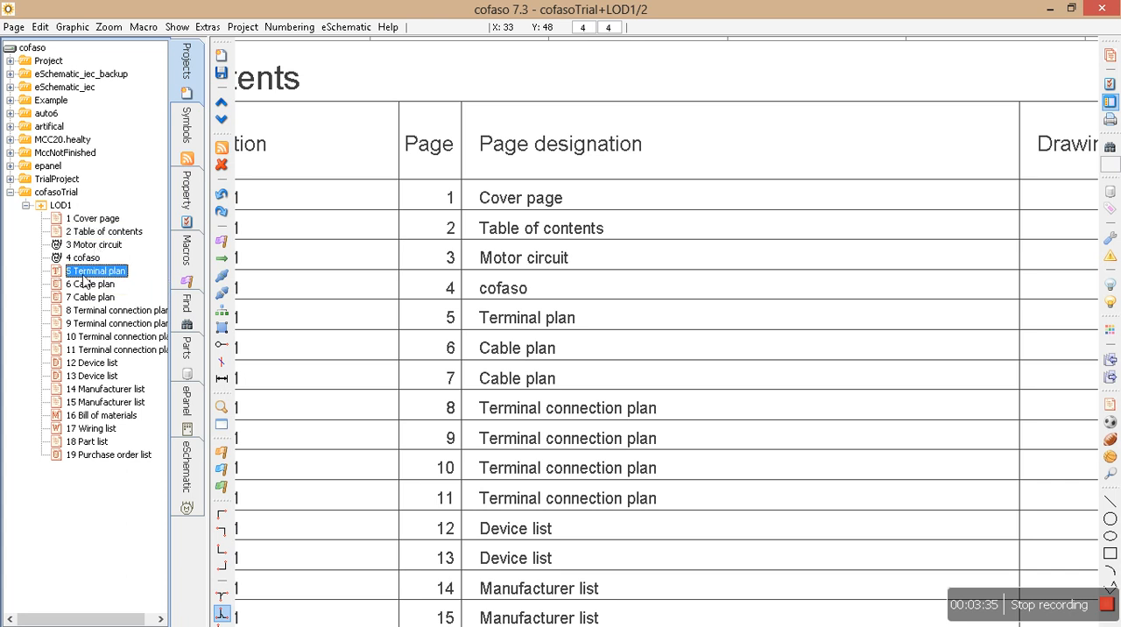
# Open the terminal plan page and examine its terminal strips, destinations, cable entries and function texts.
pyautogui.doubleClick(95, 272)
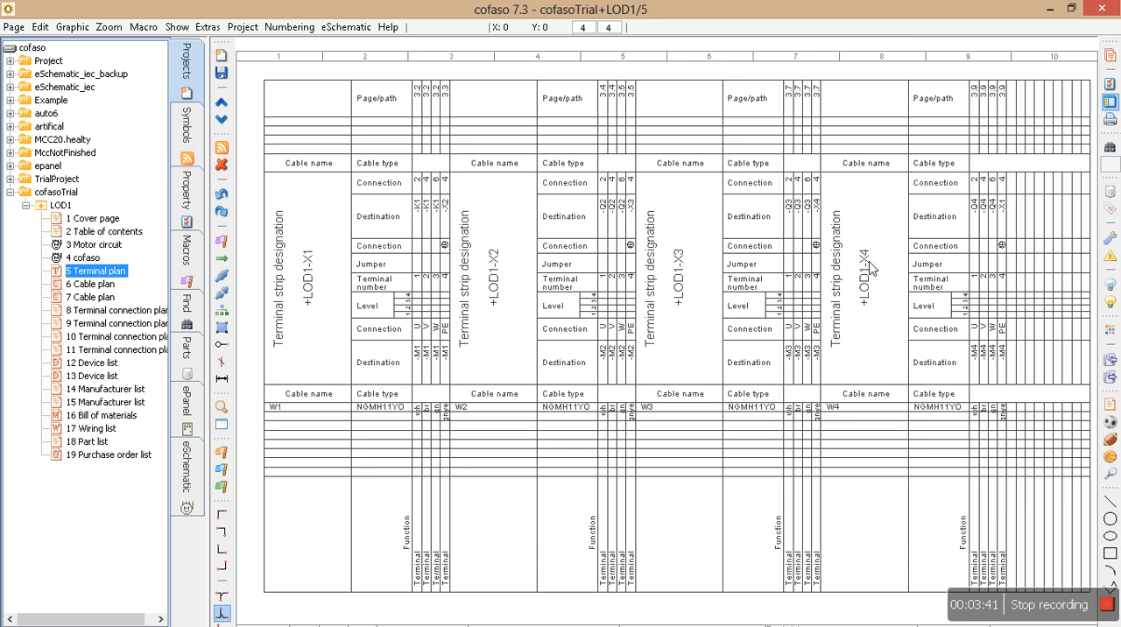
pyautogui.scroll(2, 427, 202)
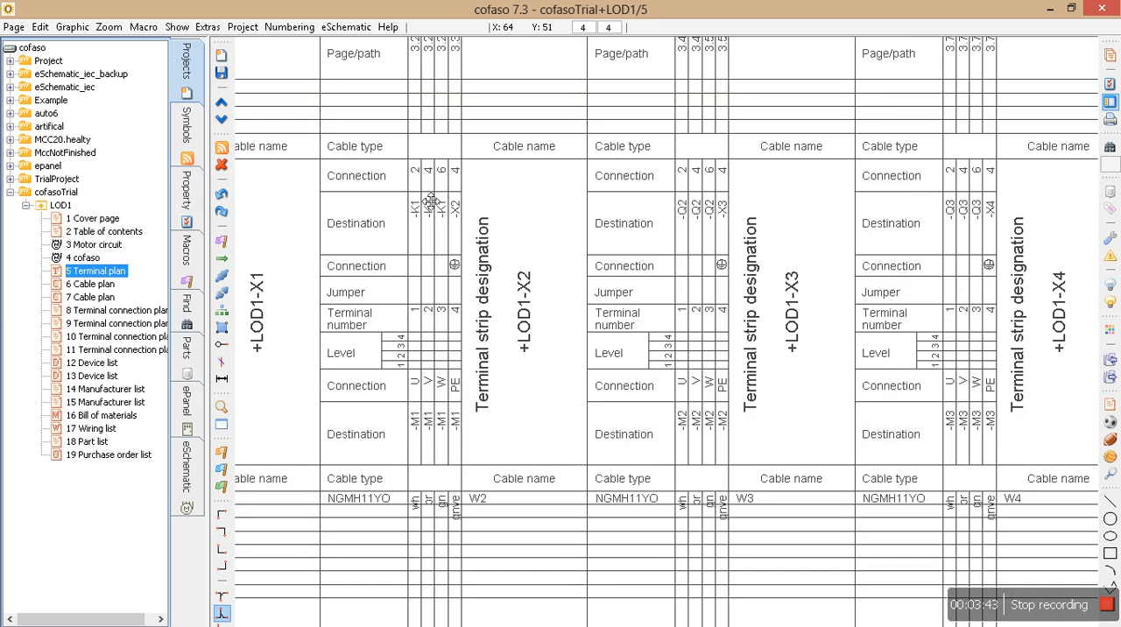
pyautogui.moveTo(383, 141); pyautogui.dragTo(589, 202)
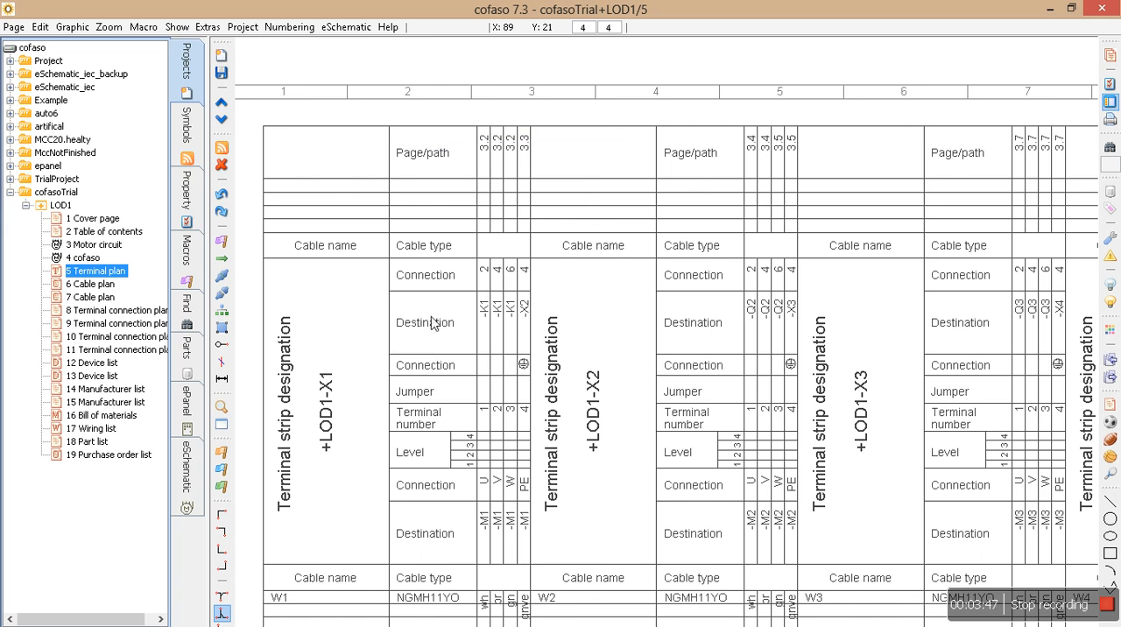
pyautogui.scroll(-2, 467, 388)
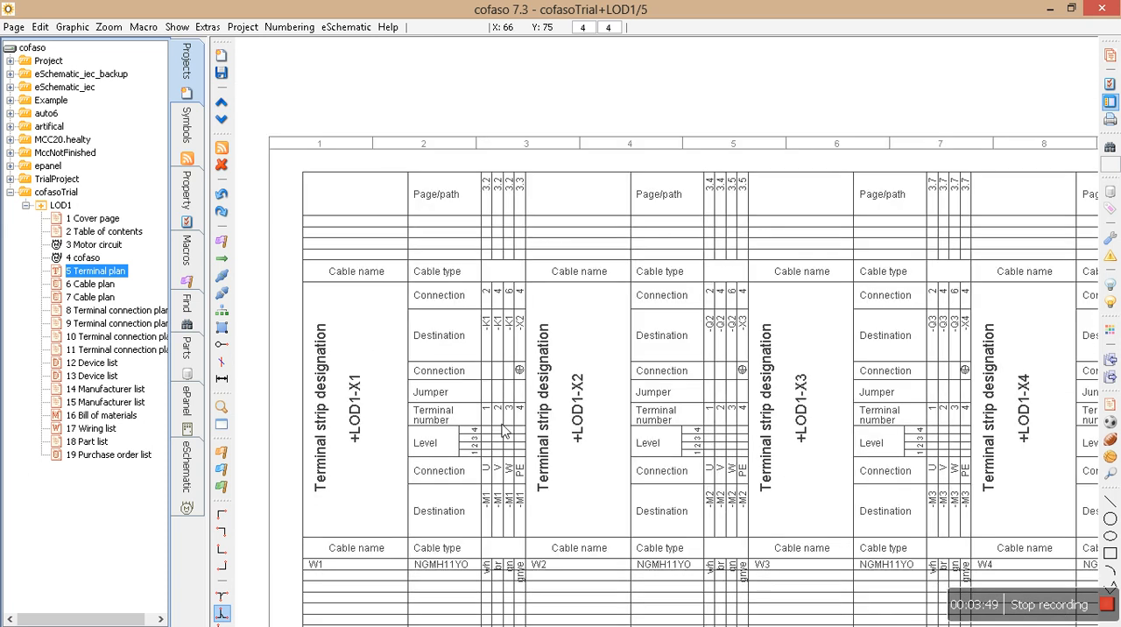
pyautogui.moveTo(321, 445); pyautogui.dragTo(489, 473)
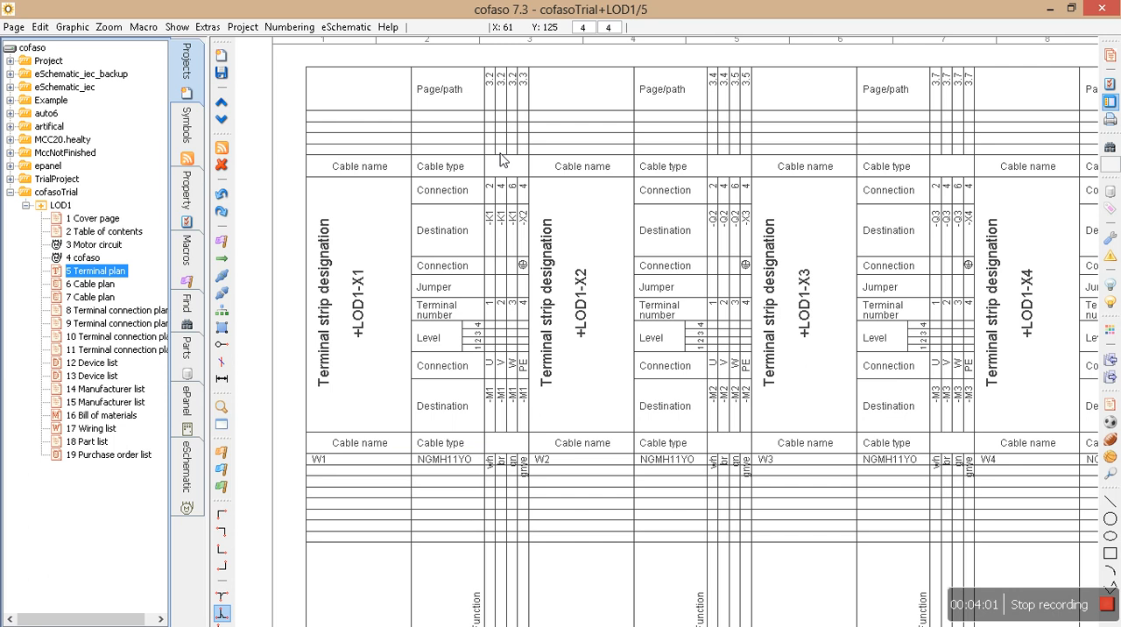
pyautogui.scroll(-3, 479, 535)
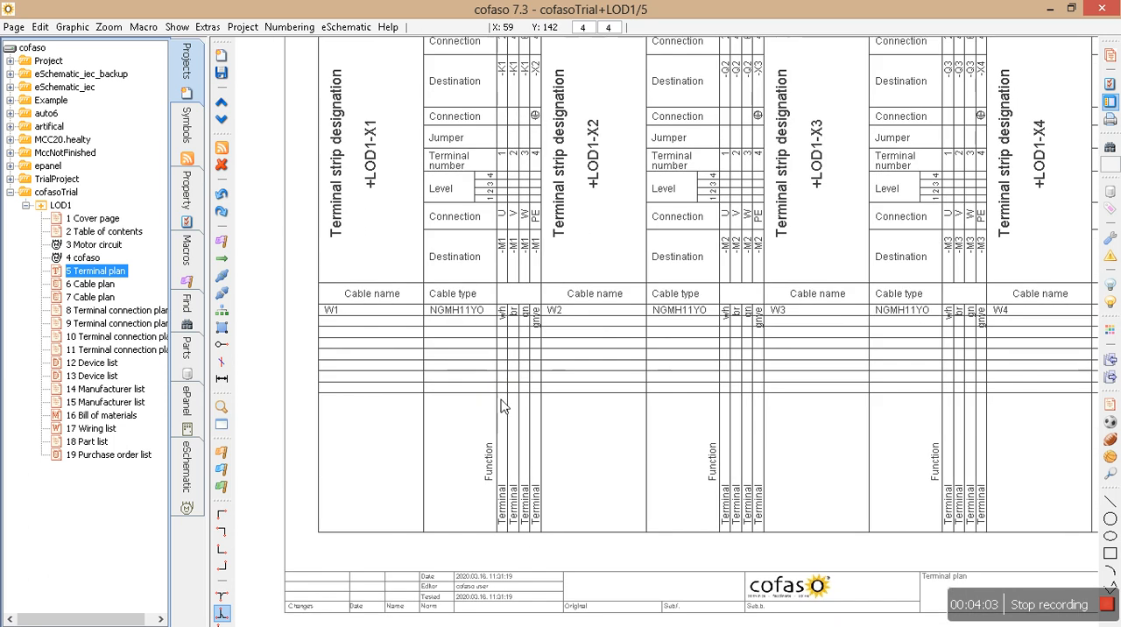
pyautogui.scroll(-1, 936, 451)
pyautogui.moveTo(929, 358); pyautogui.dragTo(746, 440, button='middle')
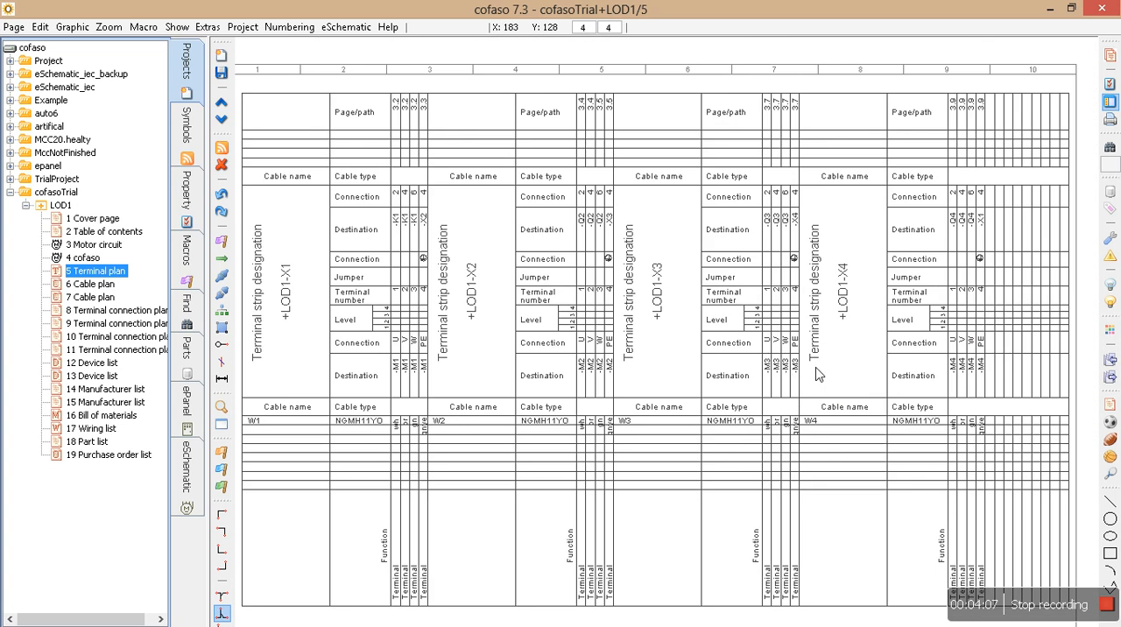
pyautogui.scroll(-1, 826, 368)
pyautogui.moveTo(828, 369); pyautogui.dragTo(766, 315, button='middle')
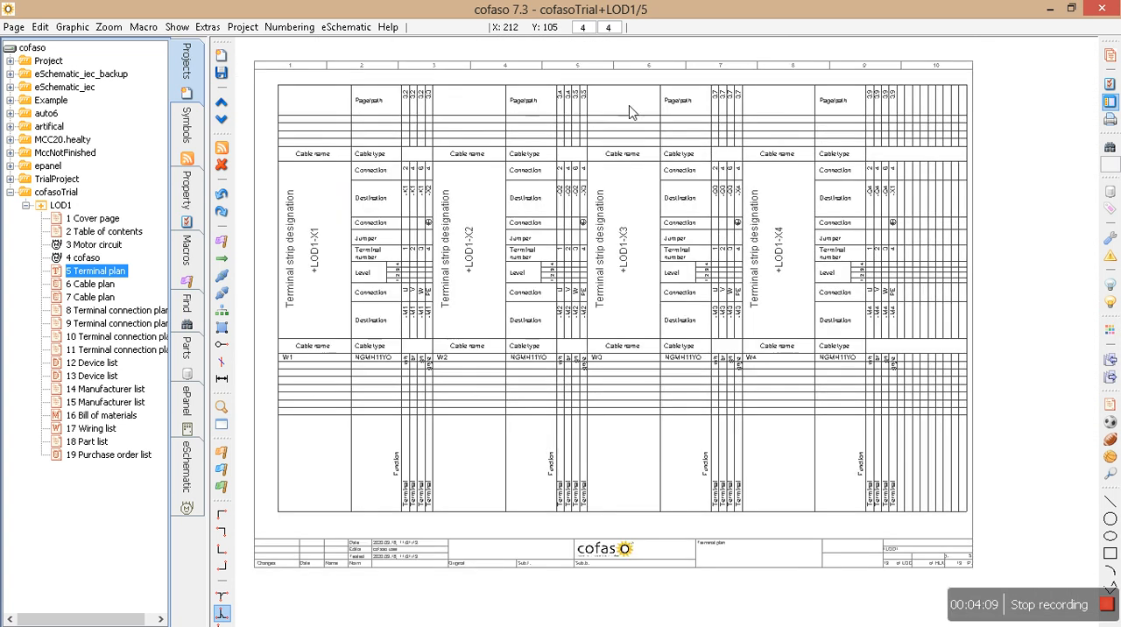
# On the Motor circuit page, set the designation of the terminals above motors M3 and M4 to X5.
pyautogui.click(94, 246)
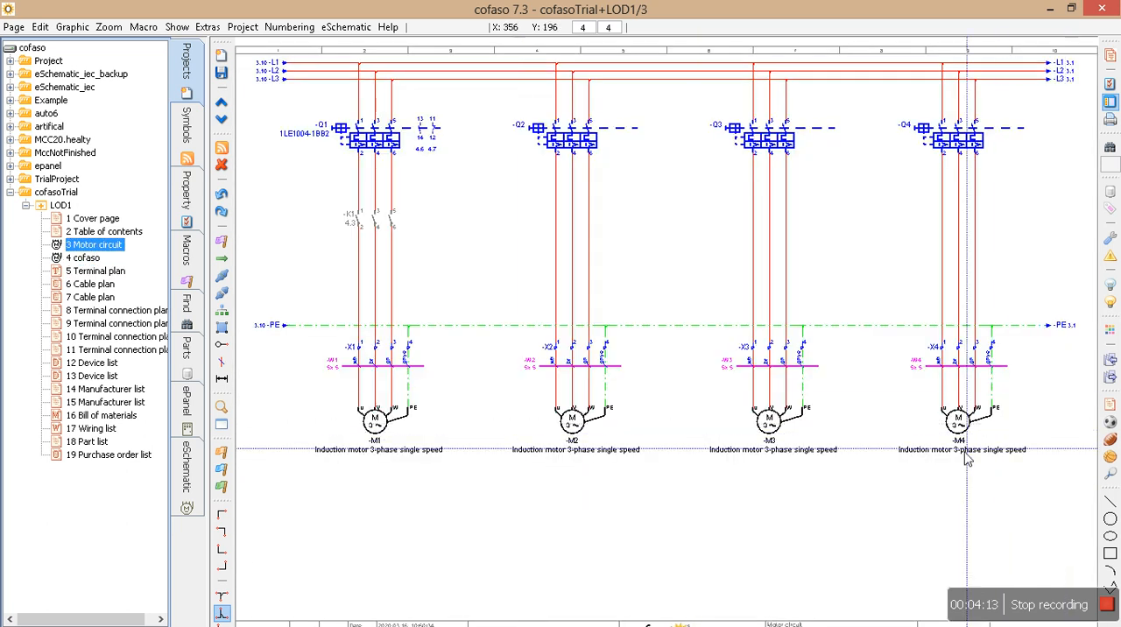
pyautogui.scroll(2, 958, 450)
pyautogui.moveTo(959, 412); pyautogui.dragTo(814, 431, button='middle')
pyautogui.click(814, 430)
pyautogui.moveTo(453, 305); pyautogui.dragTo(882, 335)
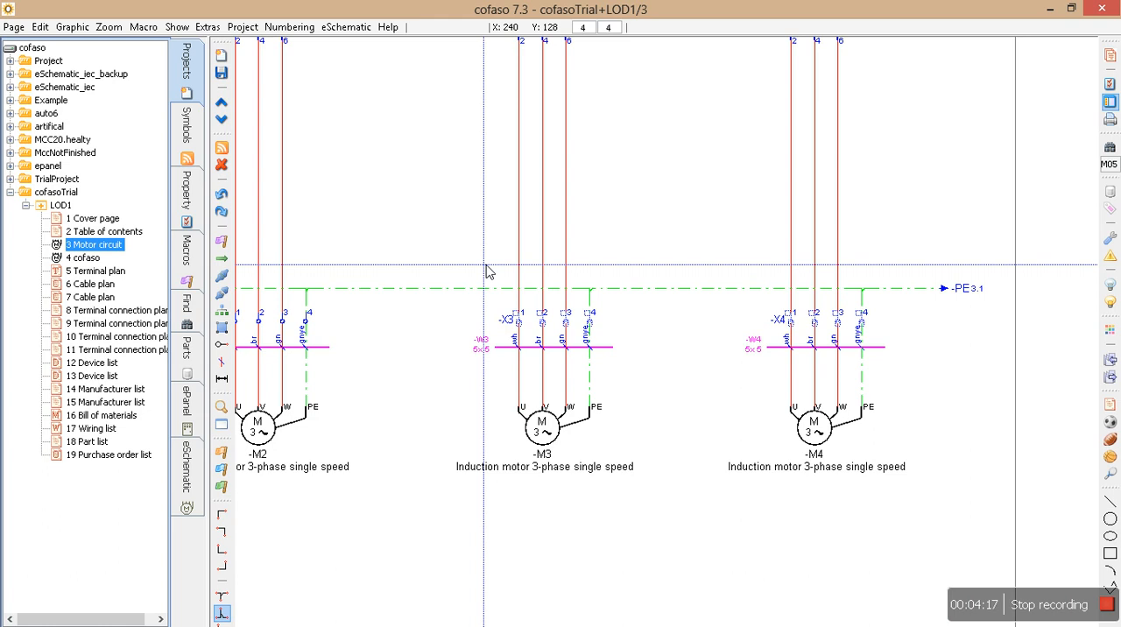
pyautogui.doubleClick(526, 331)
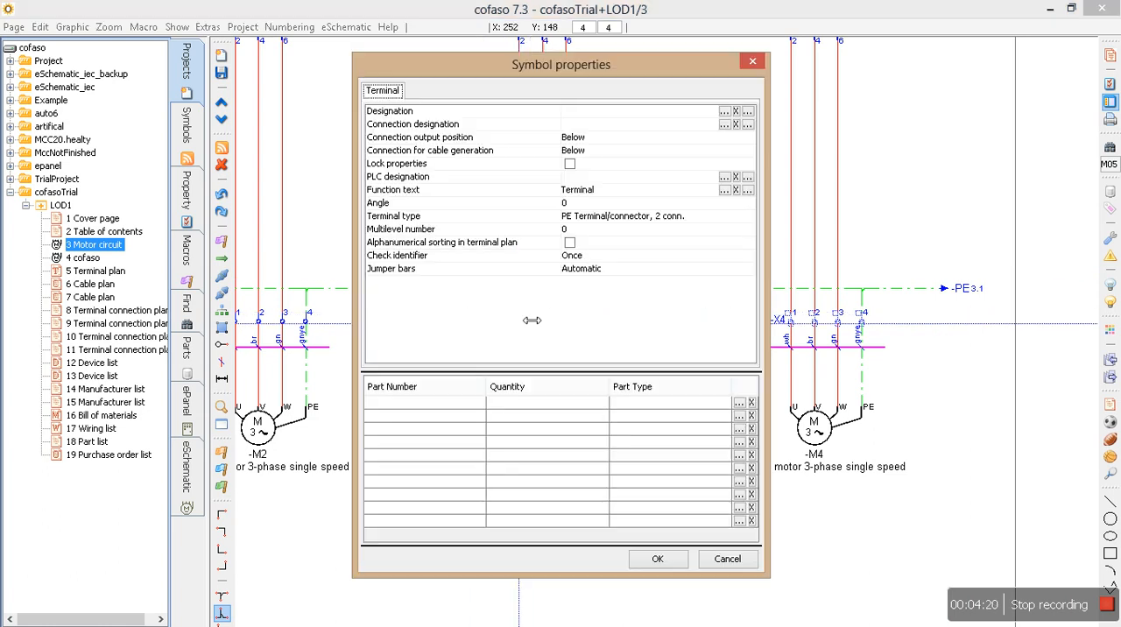
pyautogui.click(642, 111)
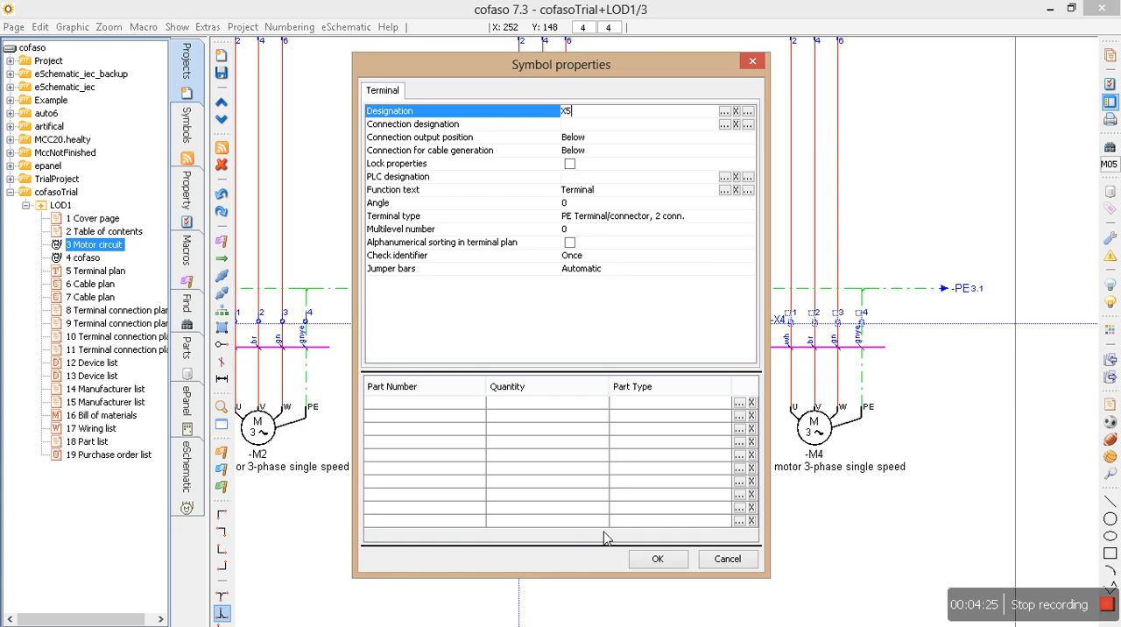
pyautogui.click(657, 559)
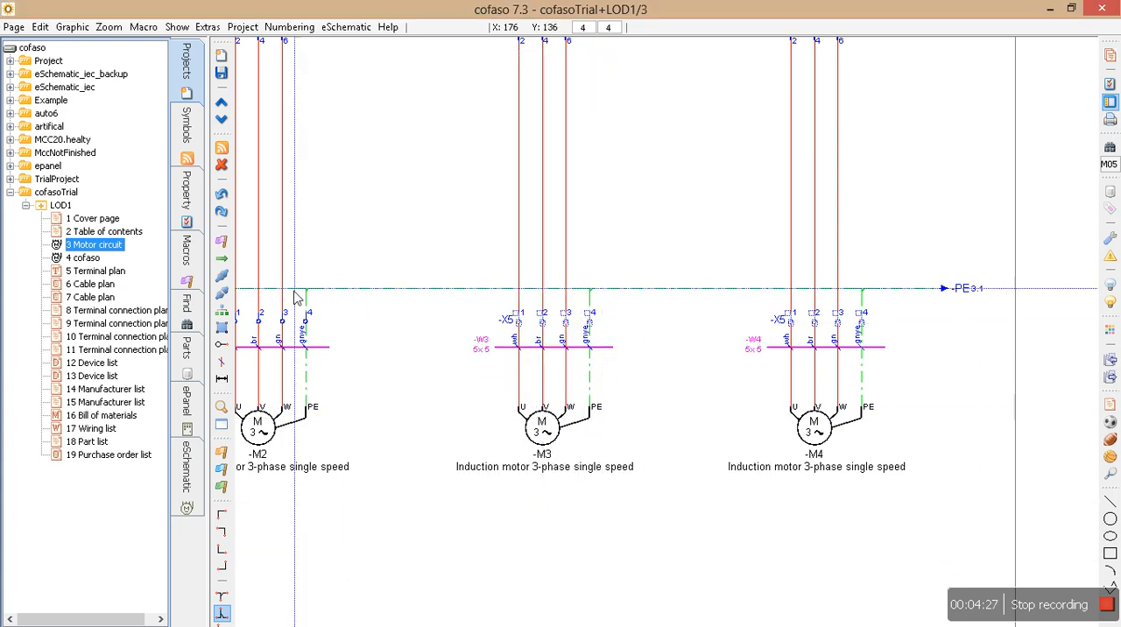
# Run the automatic terminal numbering and check the terminal numbers above motors M3 and M4.
pyautogui.click(288, 29)
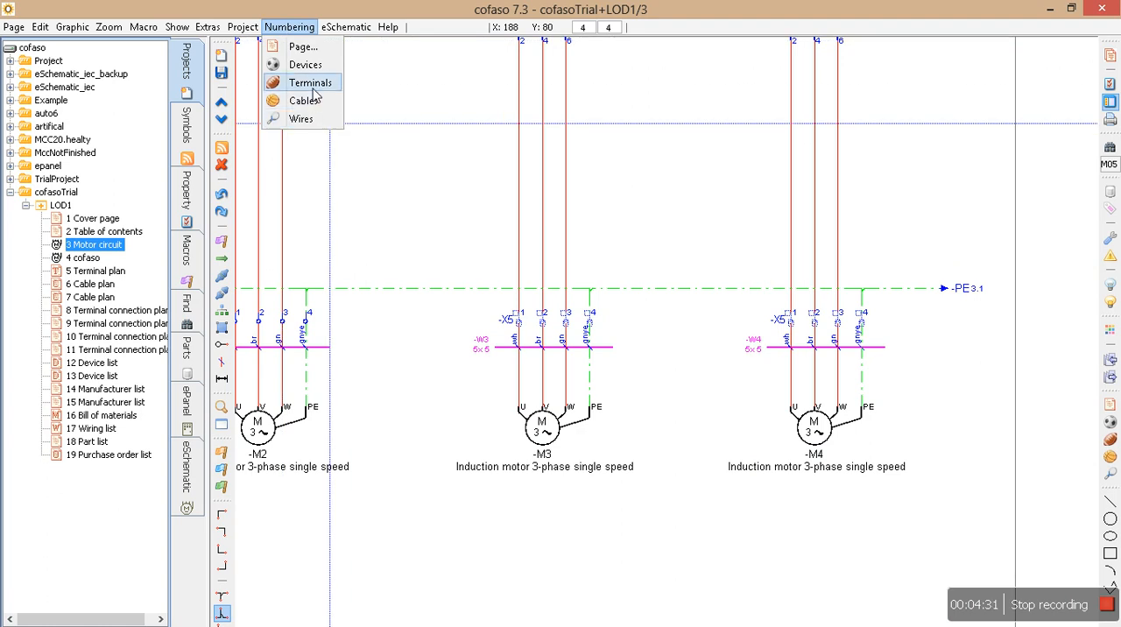
pyautogui.click(313, 89)
pyautogui.click(363, 559)
pyautogui.click(672, 555)
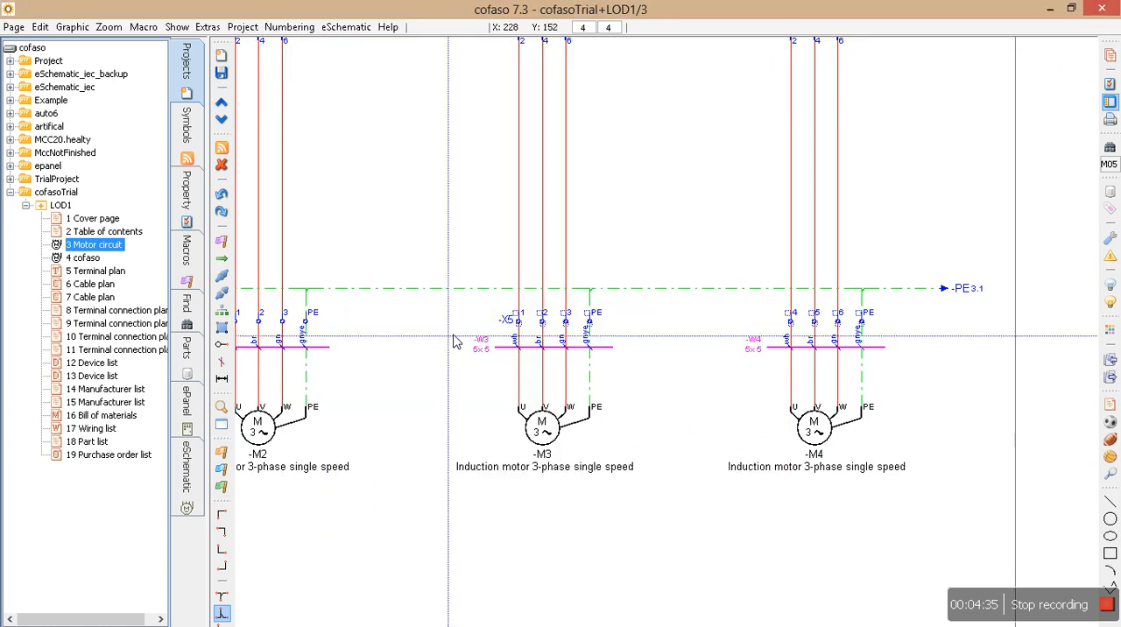
pyautogui.scroll(1, 453, 336)
pyautogui.moveTo(490, 293); pyautogui.dragTo(1001, 349)
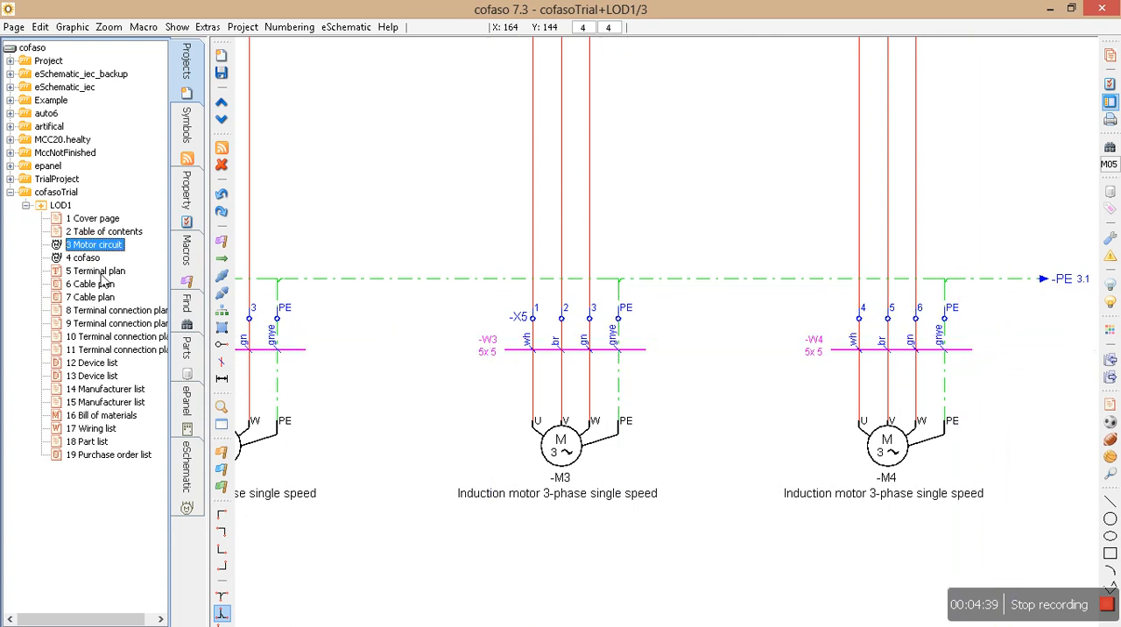
# Open the terminal plan page and examine strip X5 with its terminal numbers, PE jumper, cables W3 and W4, and function texts.
pyautogui.click(110, 274)
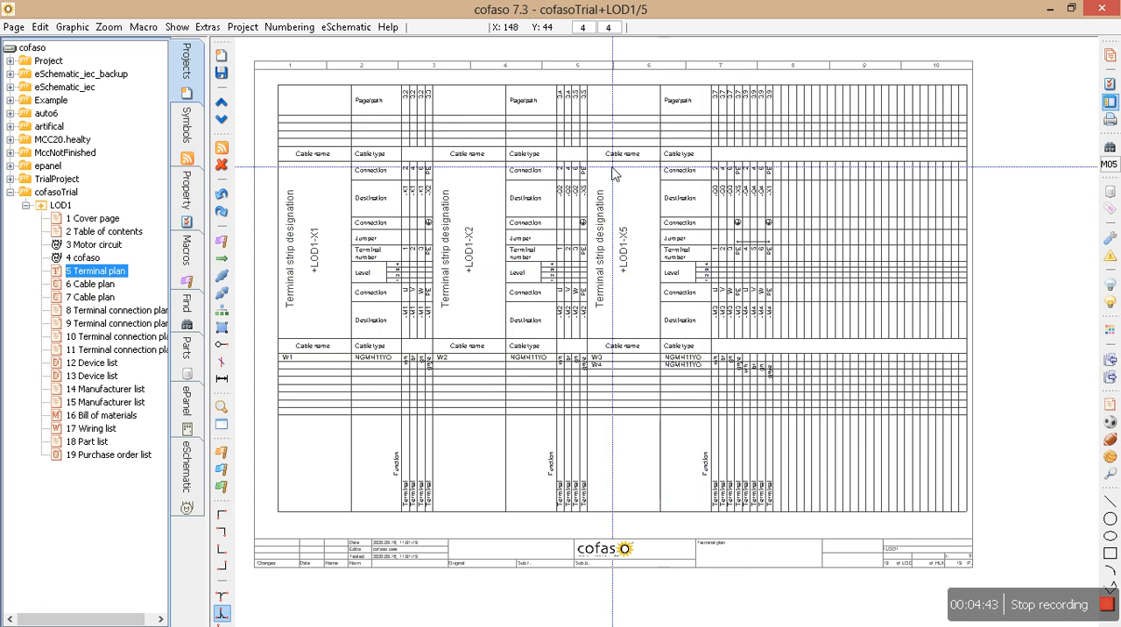
pyautogui.moveTo(585, 85)
pyautogui.mouseDown()
pyautogui.moveTo(947, 283)
pyautogui.moveTo(979, 497)
pyautogui.mouseUp()
pyautogui.moveTo(618, 213); pyautogui.dragTo(655, 269)
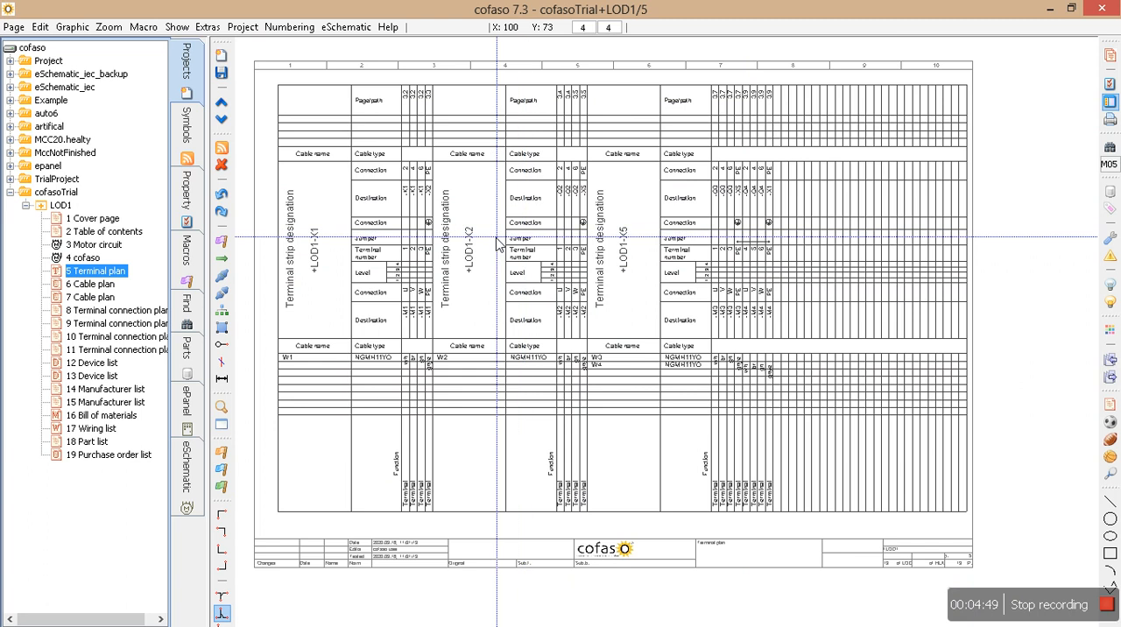
pyautogui.scroll(3, 780, 221)
pyautogui.scroll(2, 779, 221)
pyautogui.moveTo(556, 150); pyautogui.dragTo(822, 561)
pyautogui.scroll(-2, 822, 557)
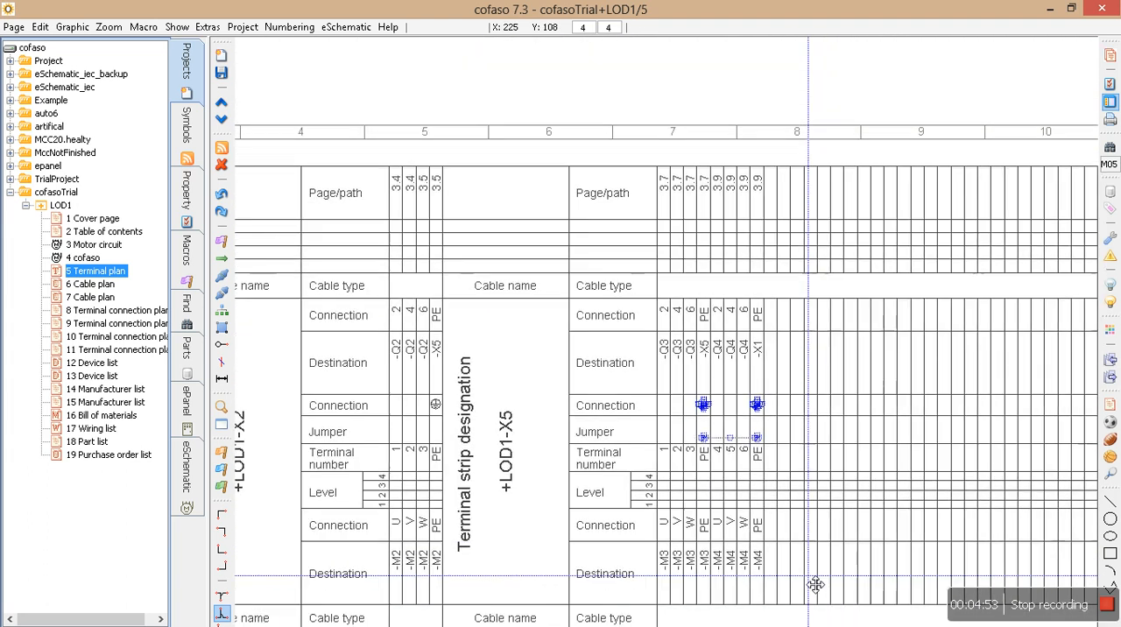
pyautogui.moveTo(809, 584); pyautogui.dragTo(769, 273, button='middle')
pyautogui.click(748, 314)
pyautogui.scroll(-1, 553, 450)
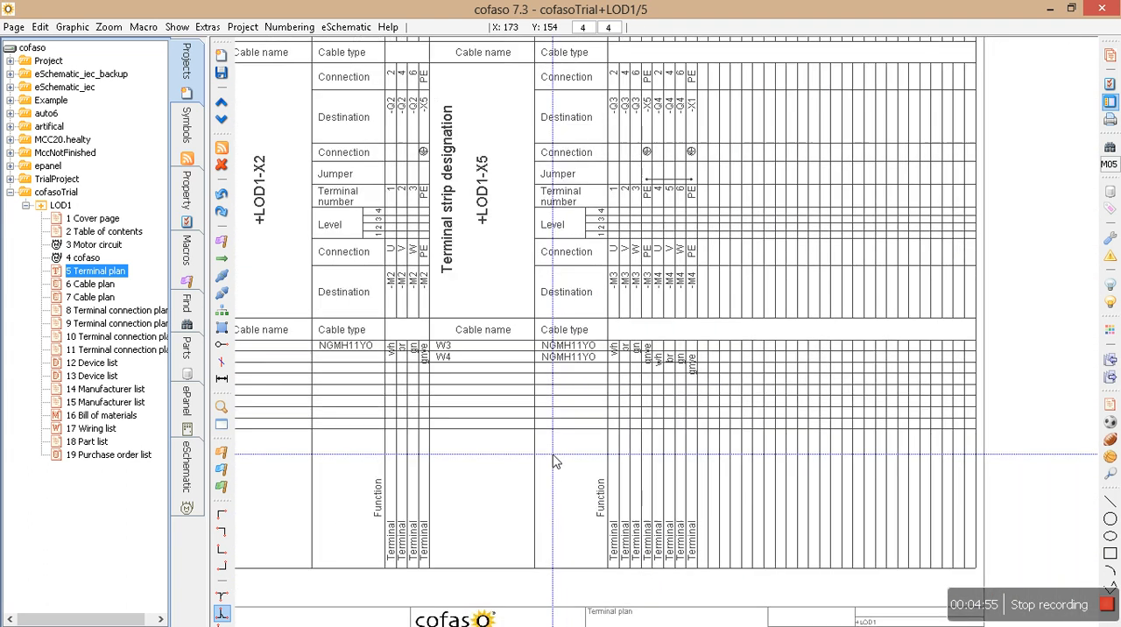
pyautogui.moveTo(573, 485); pyautogui.dragTo(610, 388, button='middle')
pyautogui.scroll(-1, 605, 387)
pyautogui.moveTo(600, 367); pyautogui.dragTo(740, 460)
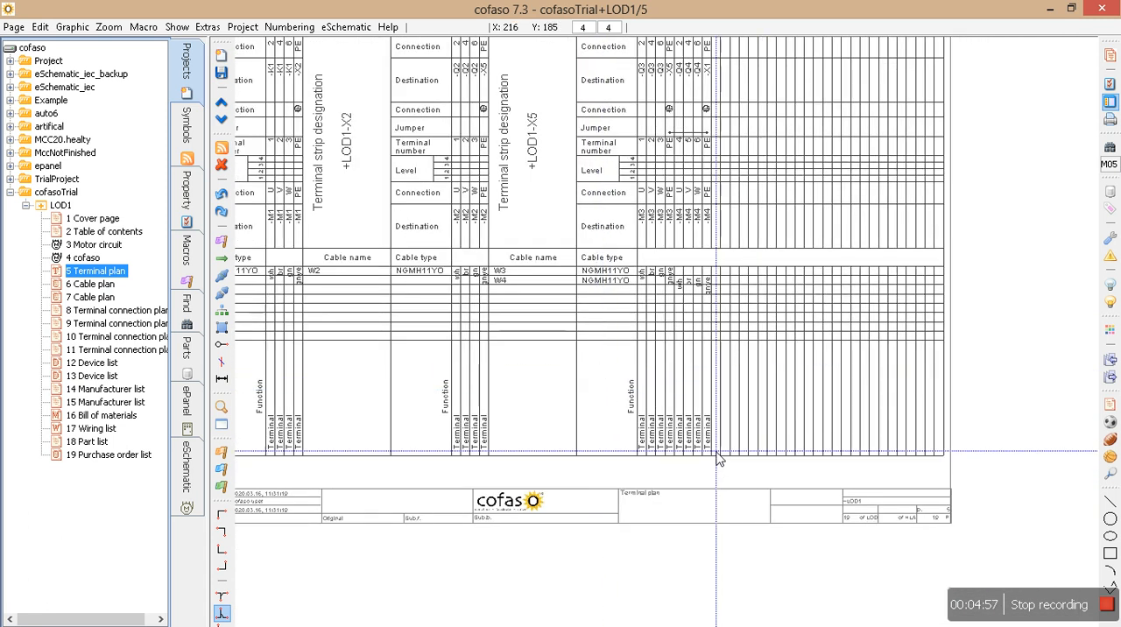
# Try to change the function text of the X5 terminals above motors M3 and M4 on the Motor circuit page.
pyautogui.click(123, 246)
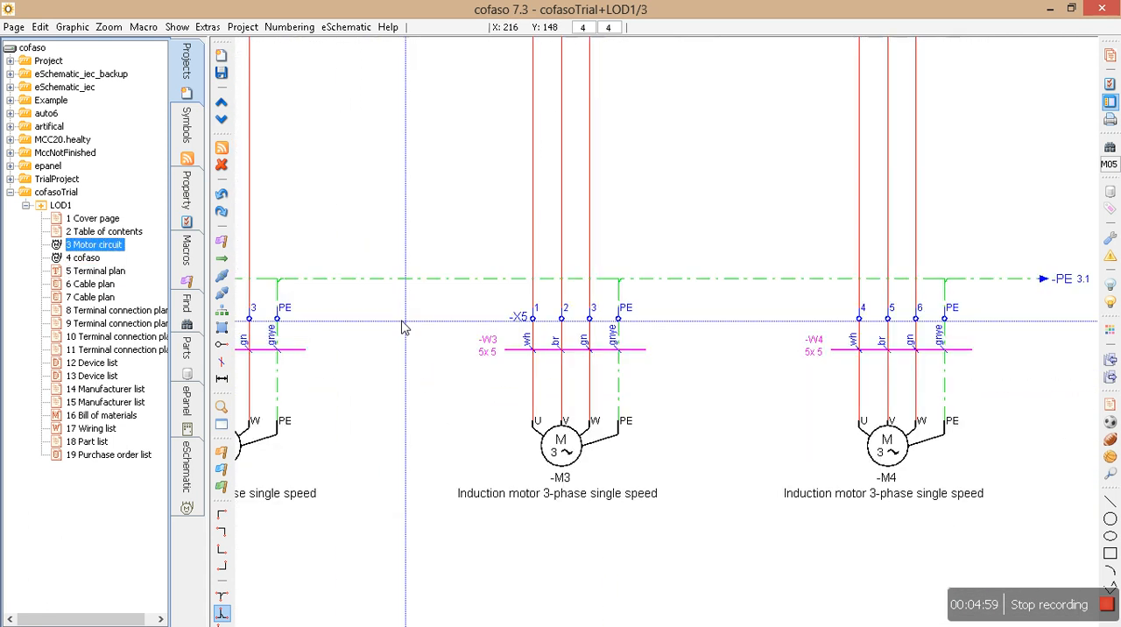
pyautogui.moveTo(442, 298); pyautogui.dragTo(1095, 332)
pyautogui.doubleClick(536, 321)
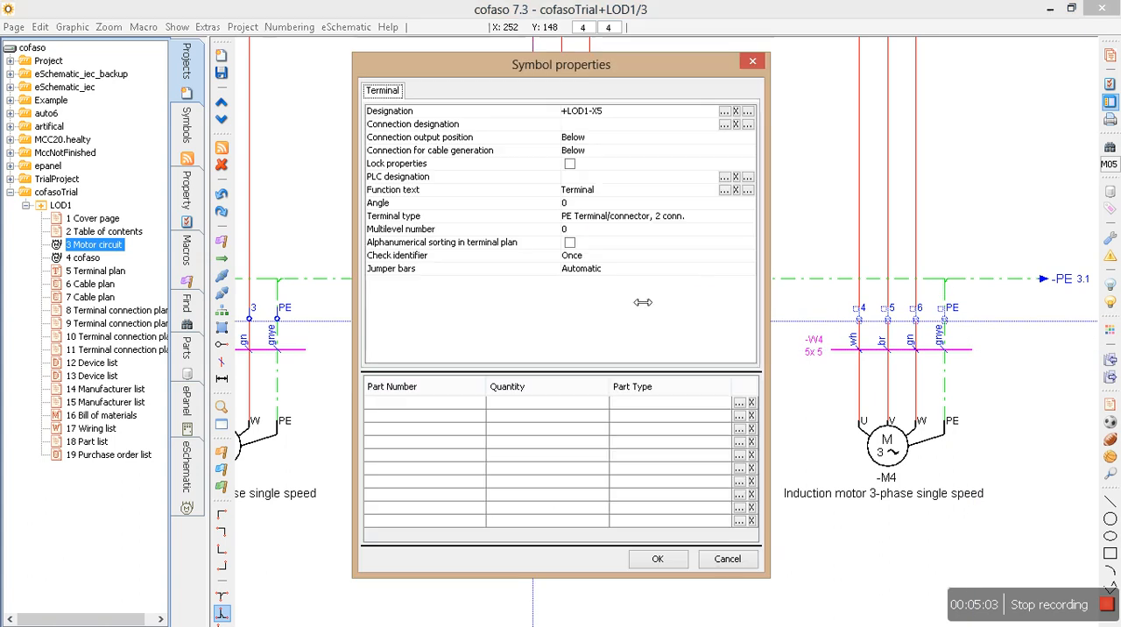
pyautogui.click(595, 191)
pyautogui.click(636, 193)
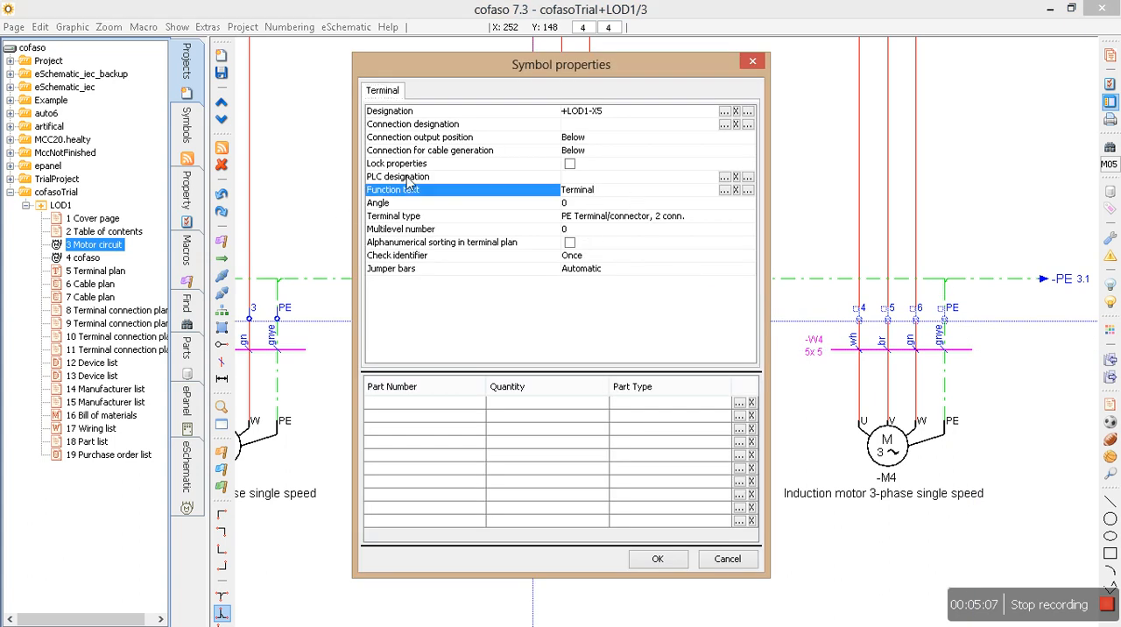
pyautogui.doubleClick(622, 196)
pyautogui.write('Motor t')
pyautogui.click(683, 565)
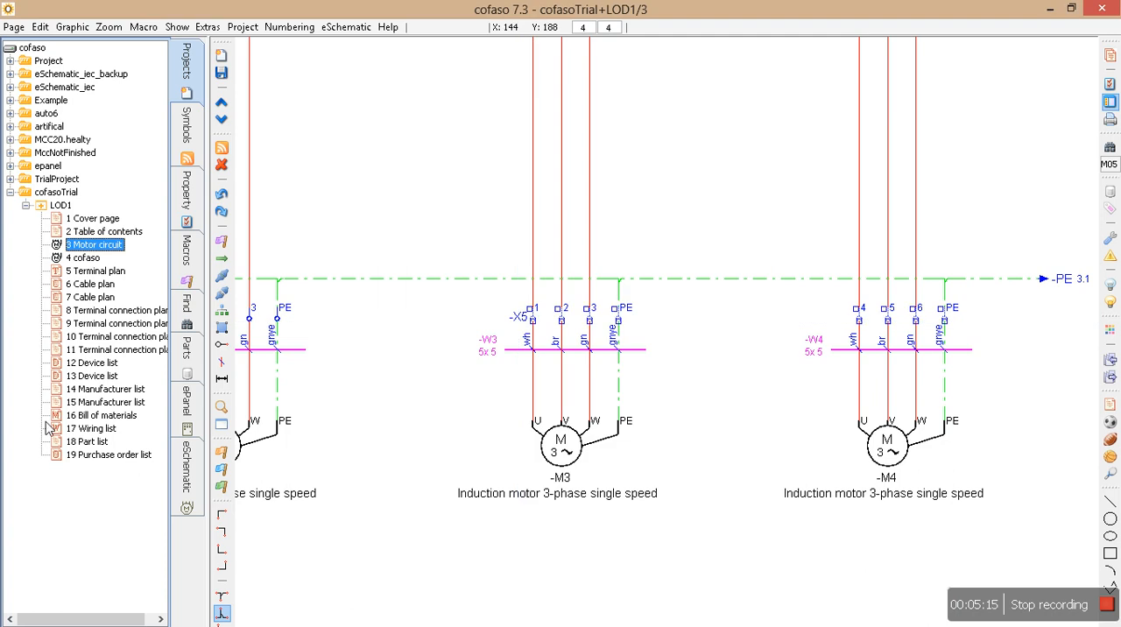
# Save the modified circuit page and check strip X5's function texts in the terminal plan.
pyautogui.click(88, 273)
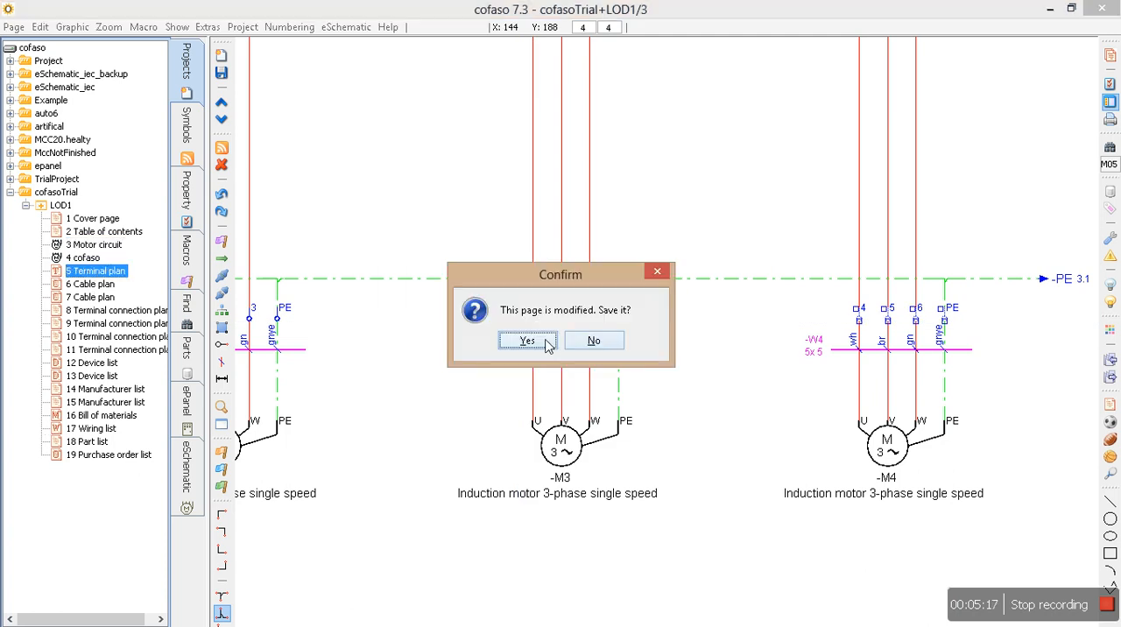
pyautogui.click(541, 342)
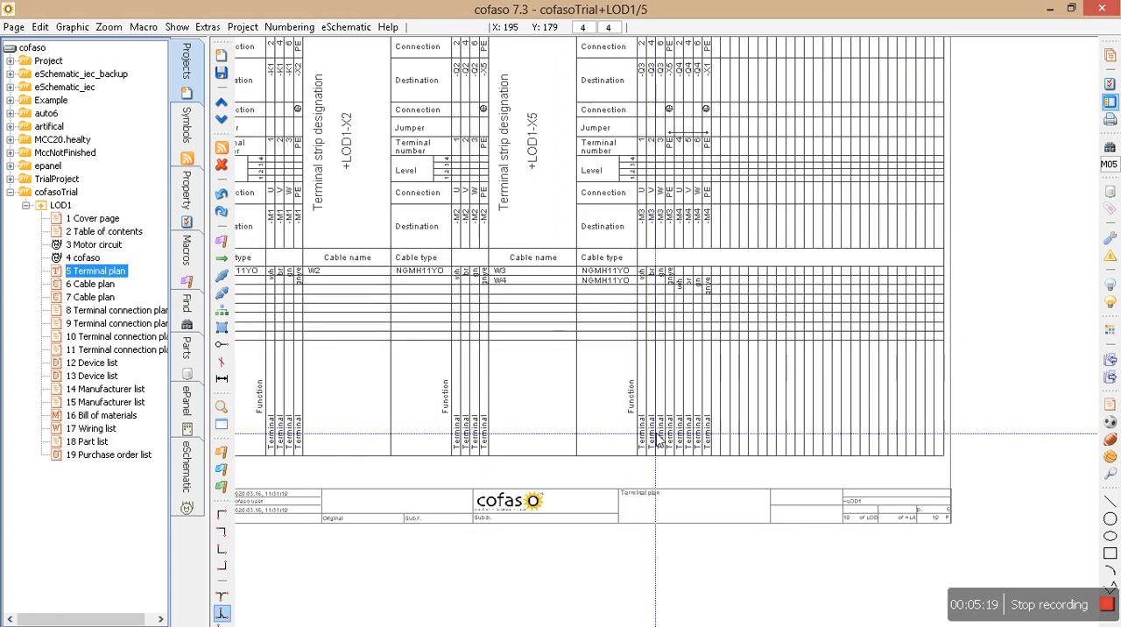
pyautogui.scroll(1, 658, 438)
pyautogui.moveTo(680, 279); pyautogui.dragTo(670, 428, button='middle')
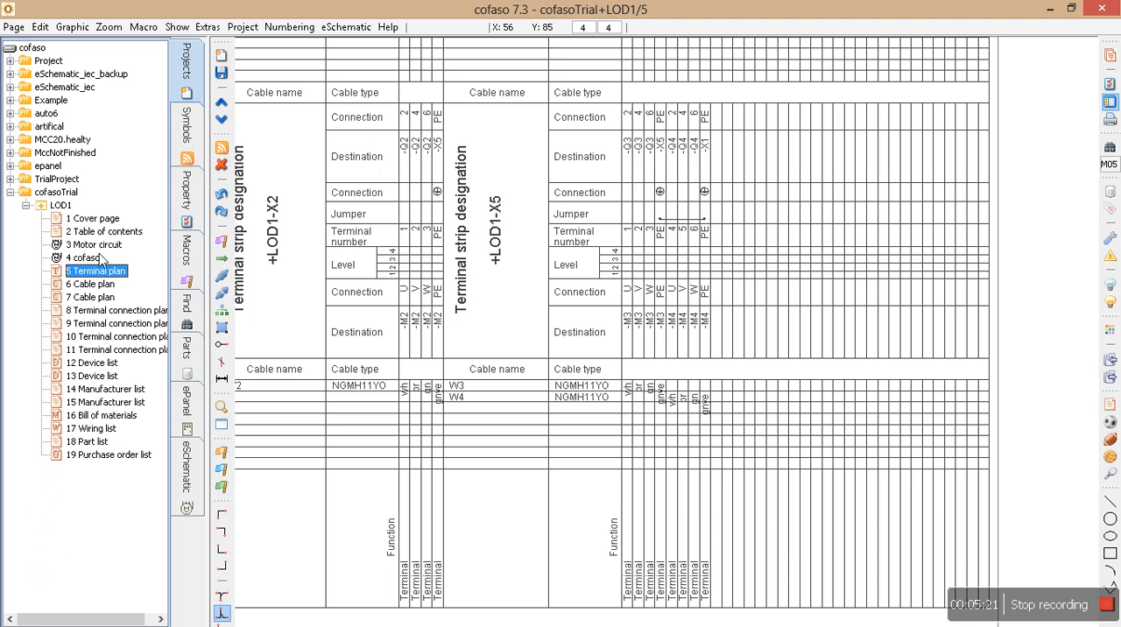
# Set the function text of all X5 terminals above motors M3 and M4 to "Motor" in their symbol properties.
pyautogui.click(99, 247)
pyautogui.moveTo(458, 303); pyautogui.dragTo(985, 327)
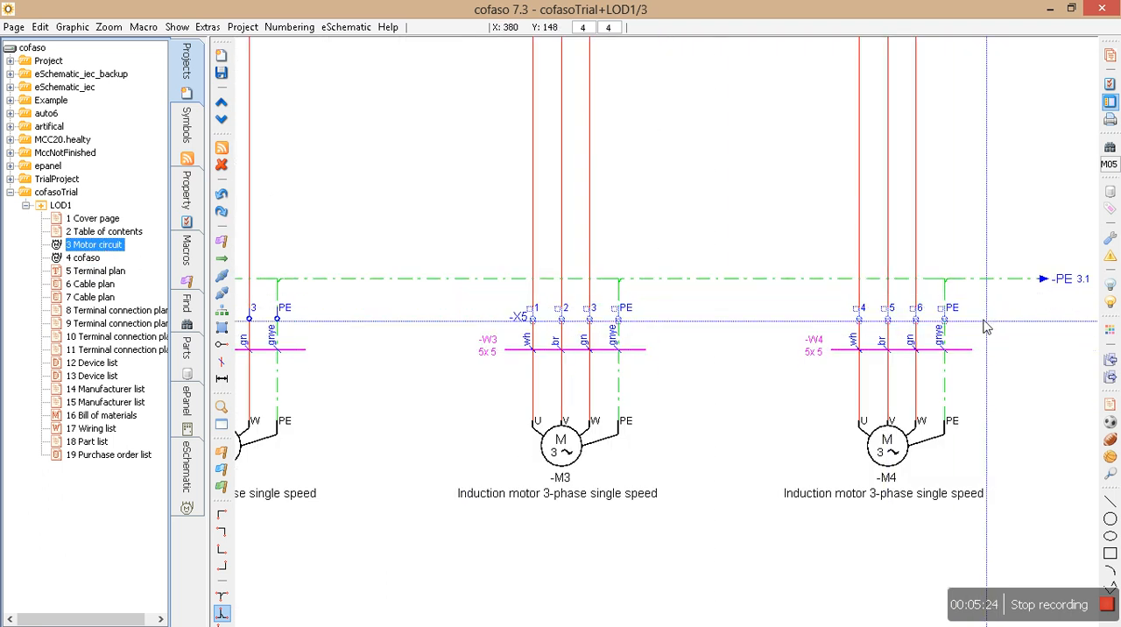
pyautogui.doubleClick(532, 320)
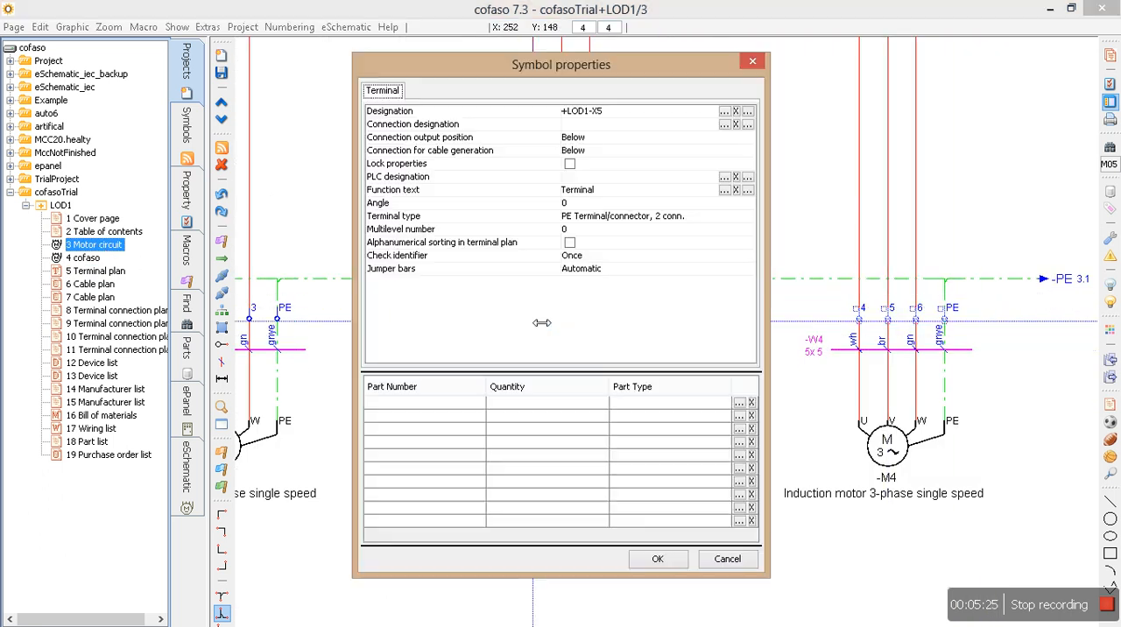
pyautogui.click(724, 189)
pyautogui.moveTo(561, 236); pyautogui.dragTo(371, 234)
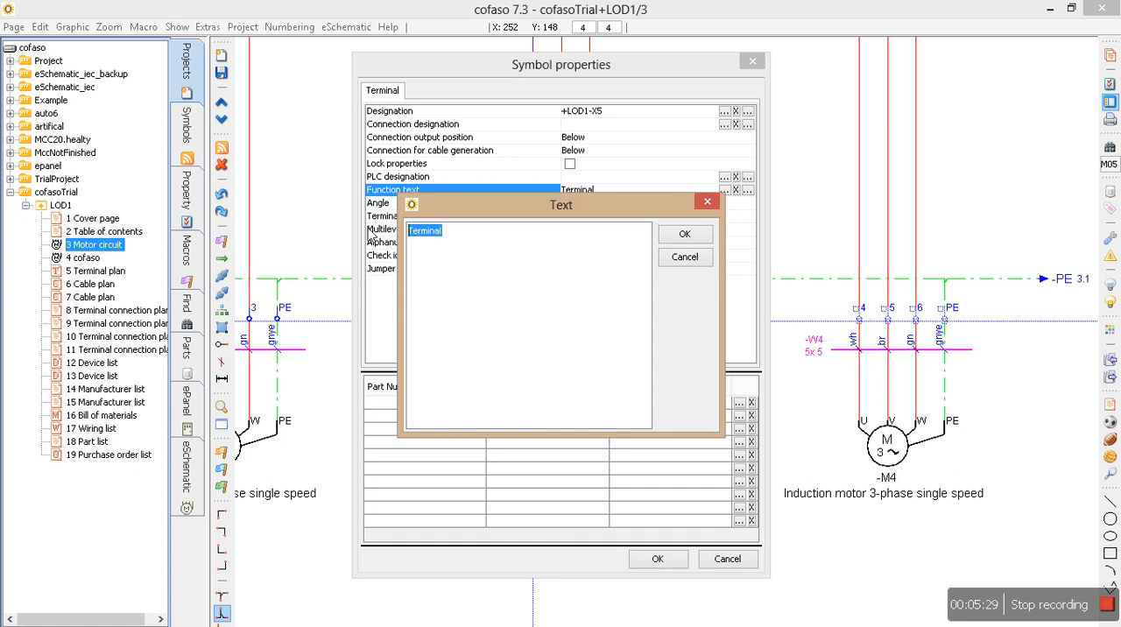
pyautogui.write('Mo')
pyautogui.click(686, 235)
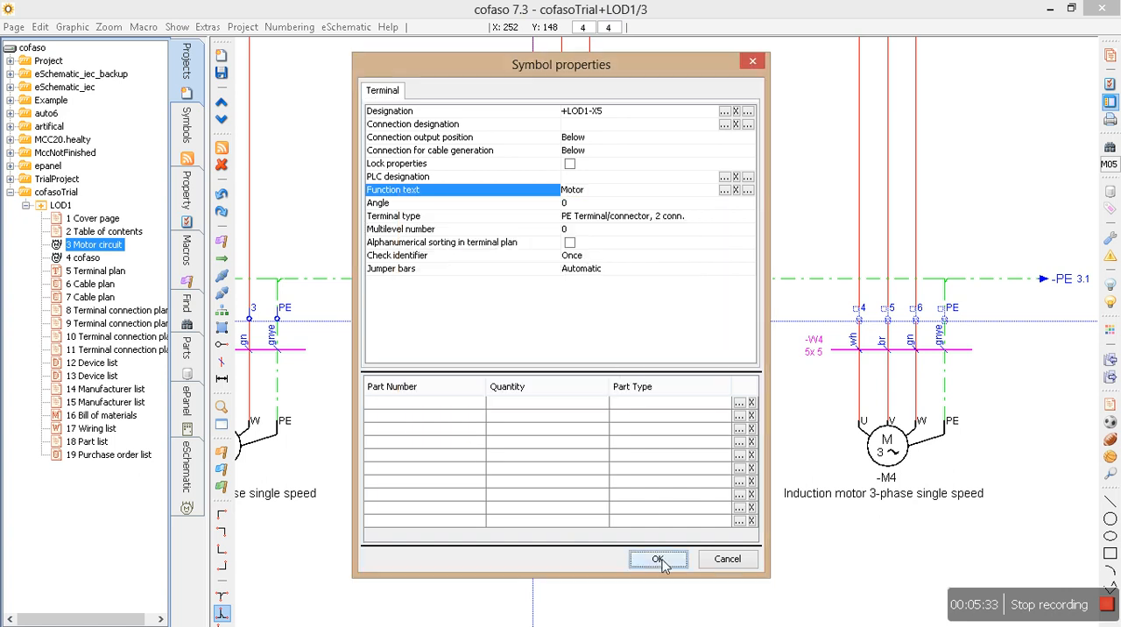
pyautogui.click(658, 559)
# Save the Motor circuit page and inspect the "Motor" function texts of strip X5 up close in the terminal plan.
pyautogui.click(79, 271)
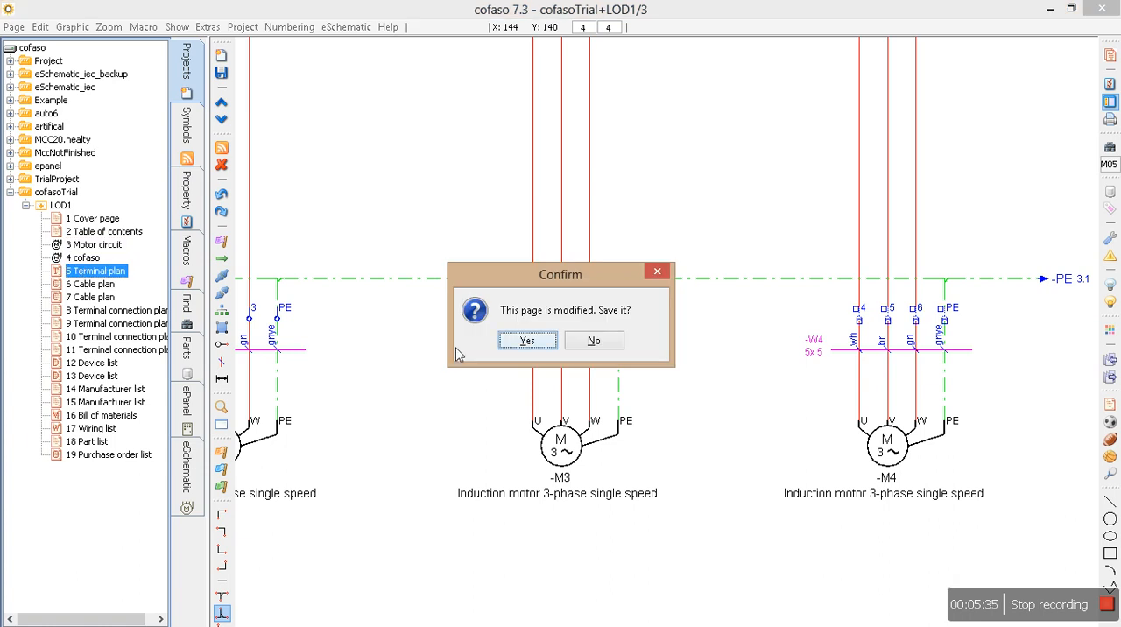
pyautogui.click(516, 346)
pyautogui.scroll(-1, 672, 493)
pyautogui.scroll(2, 672, 502)
pyautogui.moveTo(589, 290); pyautogui.dragTo(858, 453)
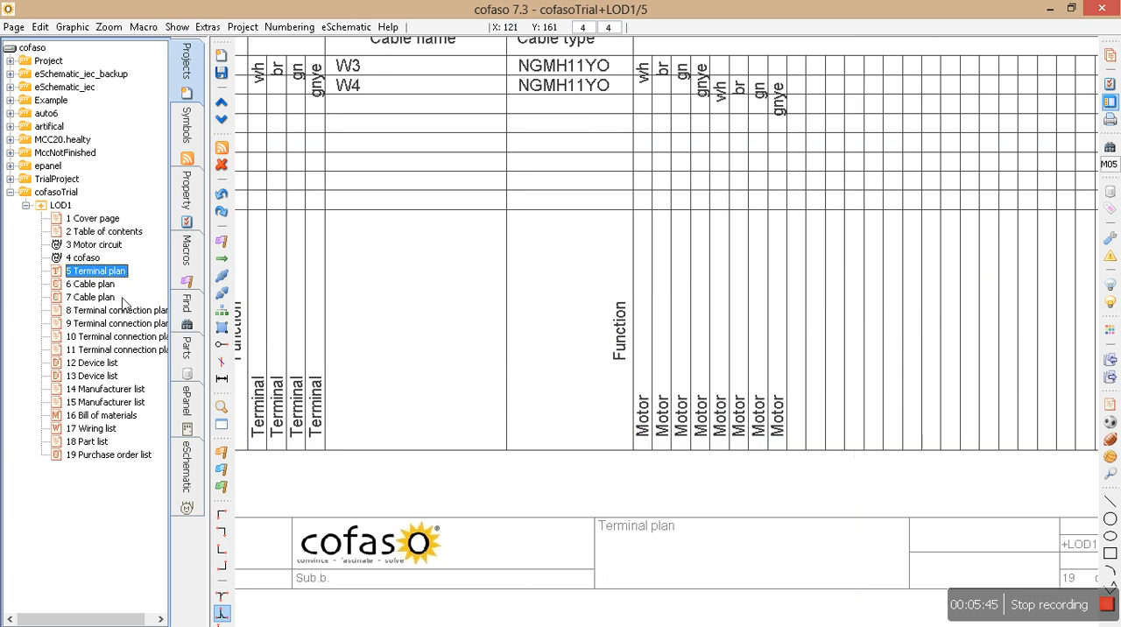
# Review the two cable plan pages, marking the yellow and green-yellow core rows of cable W1 on page 6.
pyautogui.click(91, 285)
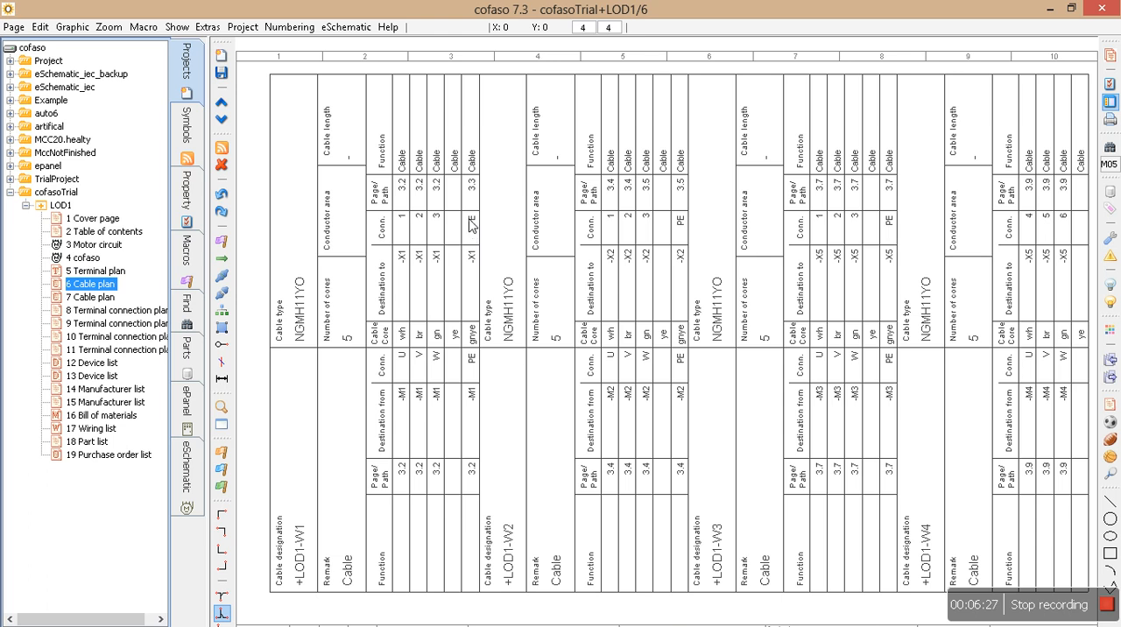
pyautogui.moveTo(445, 147); pyautogui.dragTo(465, 523)
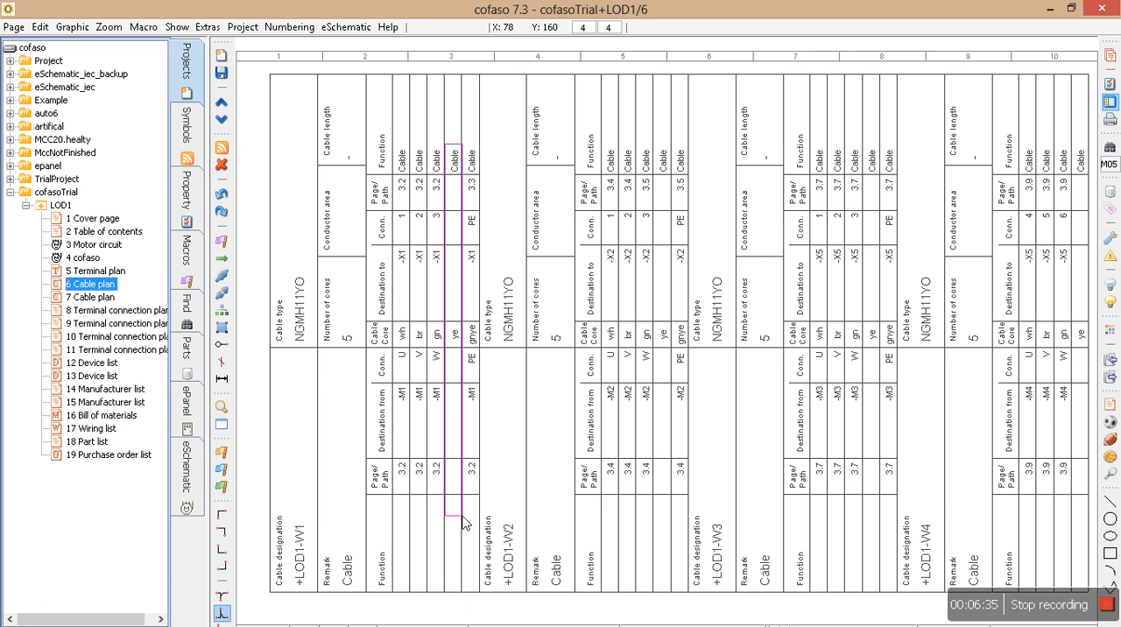
pyautogui.moveTo(464, 523); pyautogui.dragTo(464, 523)
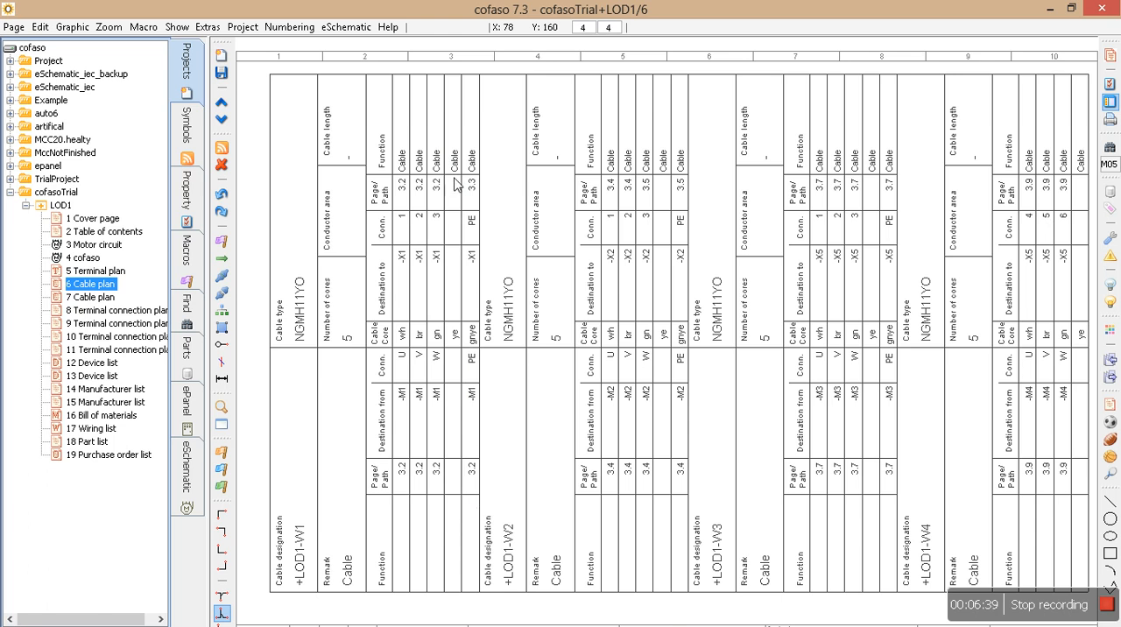
pyautogui.moveTo(463, 137); pyautogui.dragTo(489, 545)
pyautogui.moveTo(447, 116); pyautogui.dragTo(457, 521)
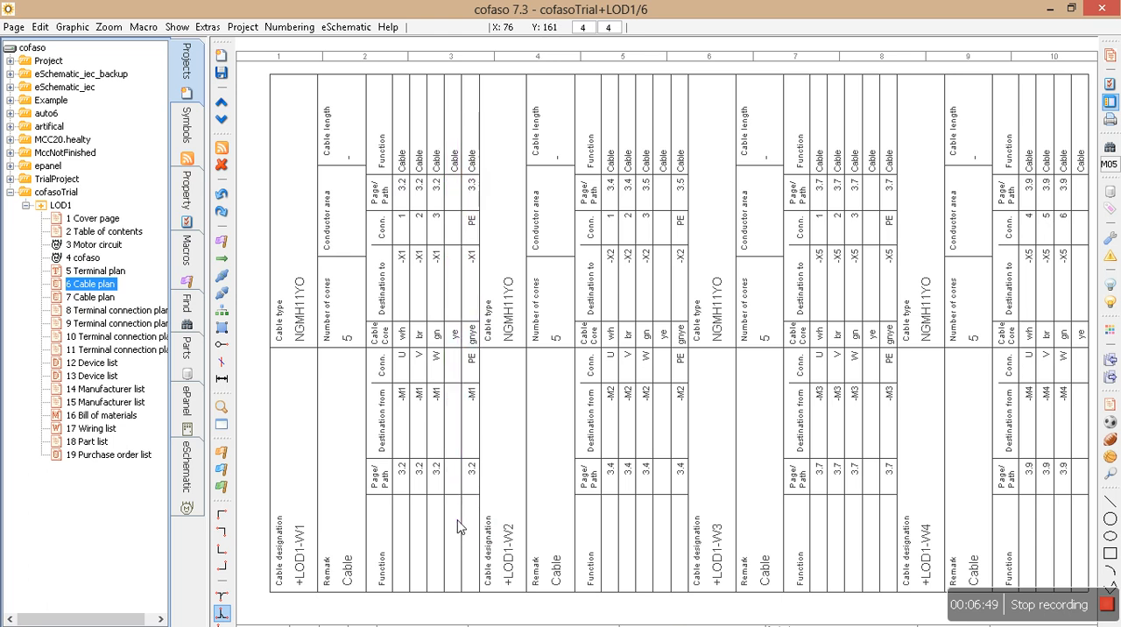
pyautogui.click(101, 299)
# Compare the X1 terminal connection plan on page 8 with motor M1's wiring on the Motor circuit page.
pyautogui.click(103, 313)
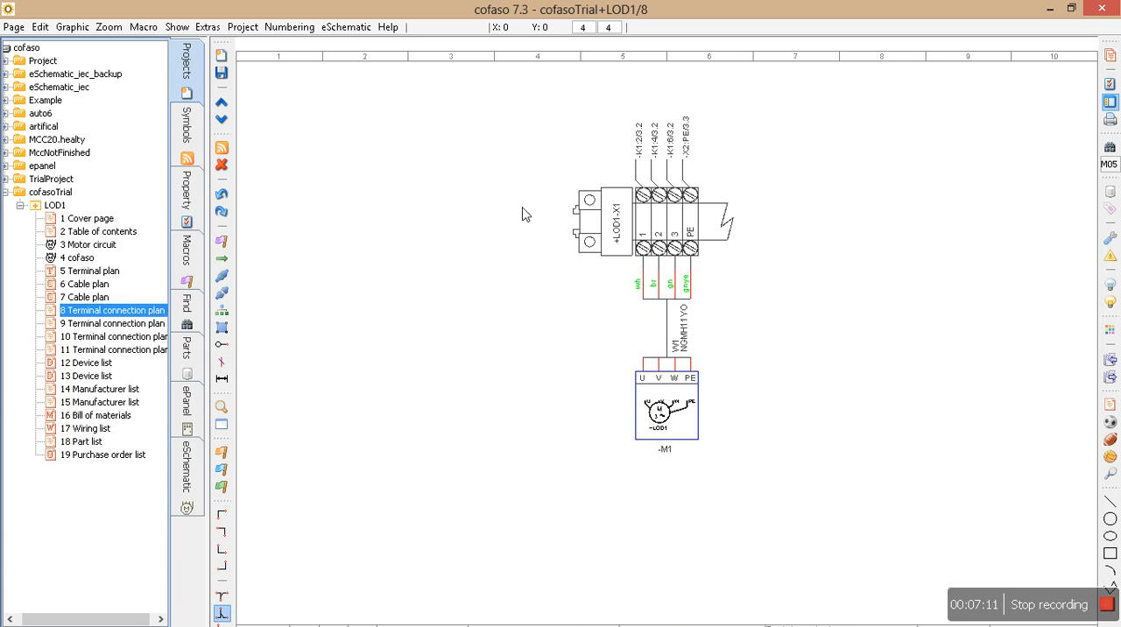
pyautogui.click(86, 247)
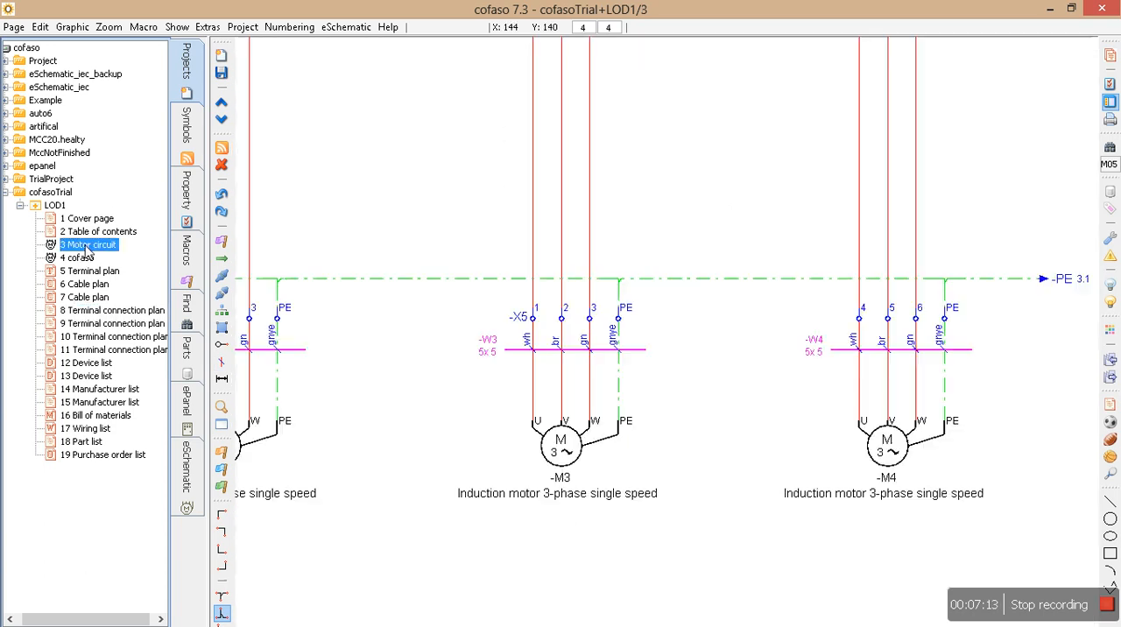
pyautogui.scroll(-2, 680, 228)
pyautogui.moveTo(680, 228)
pyautogui.mouseDown(button='middle')
pyautogui.moveTo(798, 407)
pyautogui.moveTo(850, 426)
pyautogui.mouseUp(button='middle')
pyautogui.moveTo(489, 350); pyautogui.dragTo(663, 279, button='middle')
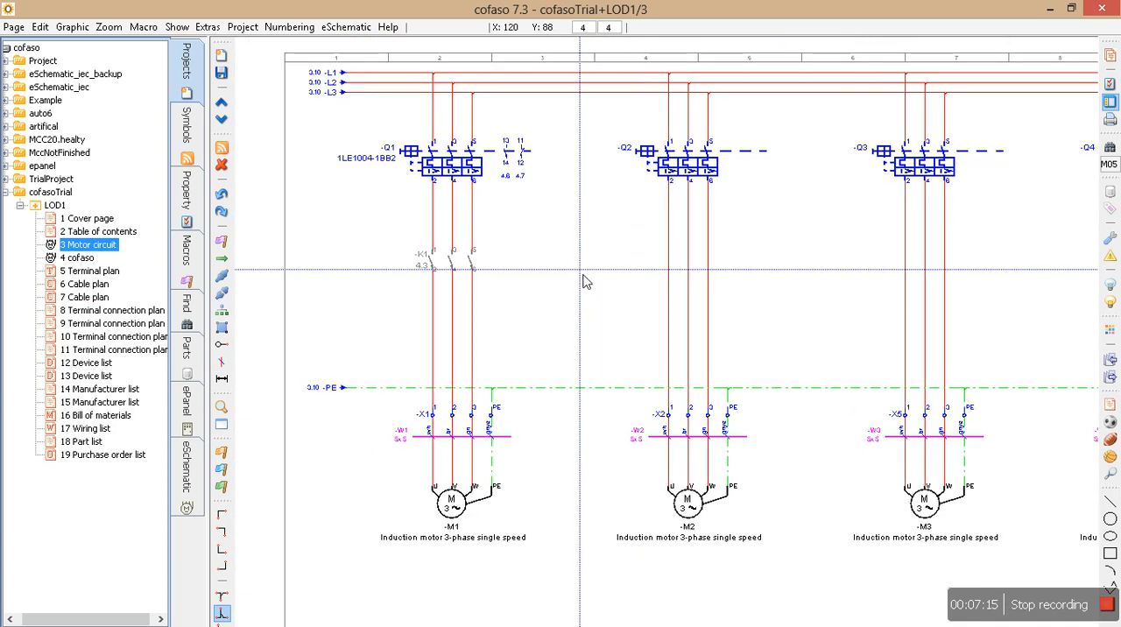
pyautogui.click(87, 312)
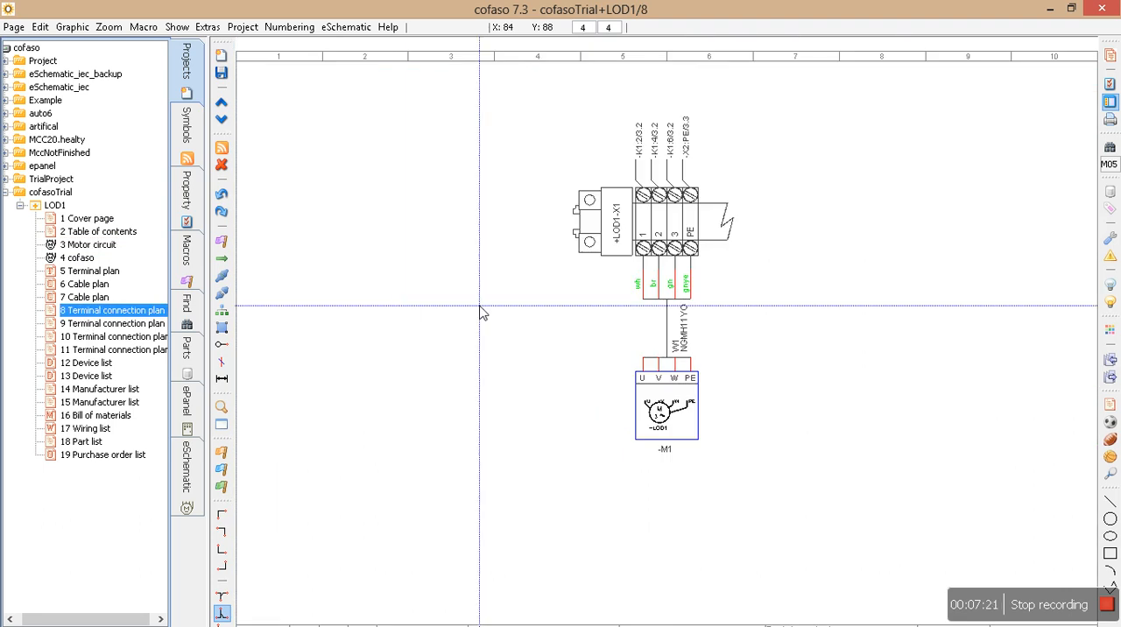
pyautogui.click(92, 246)
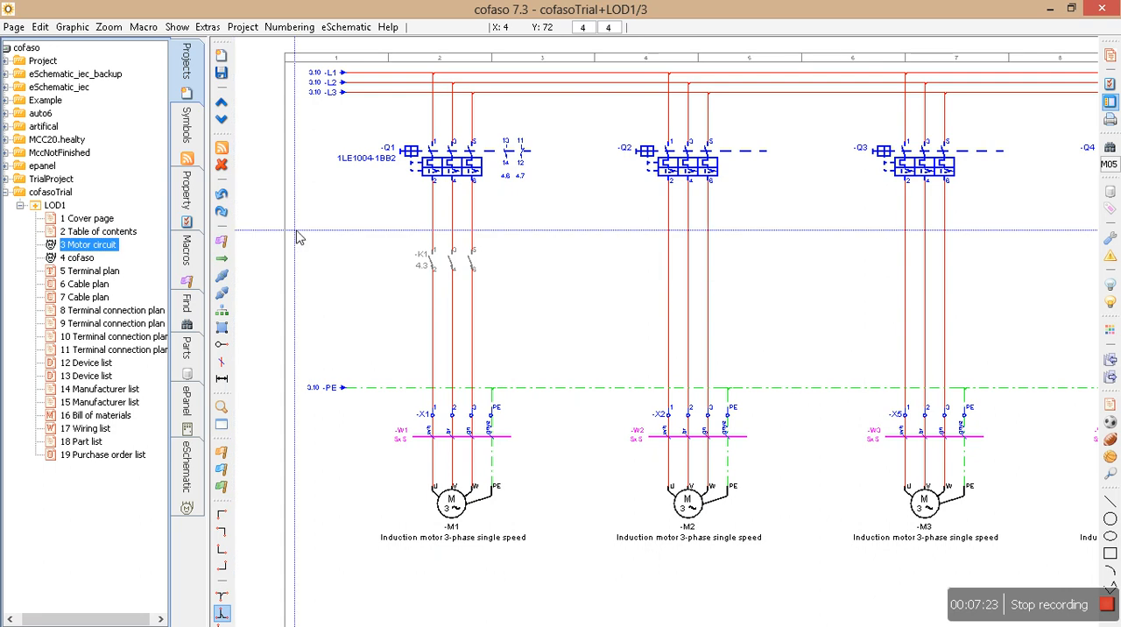
pyautogui.click(105, 312)
# Examine terminal strip X1 up close on the page 8 terminal connection plan and mark out the whole strip.
pyautogui.scroll(4, 785, 385)
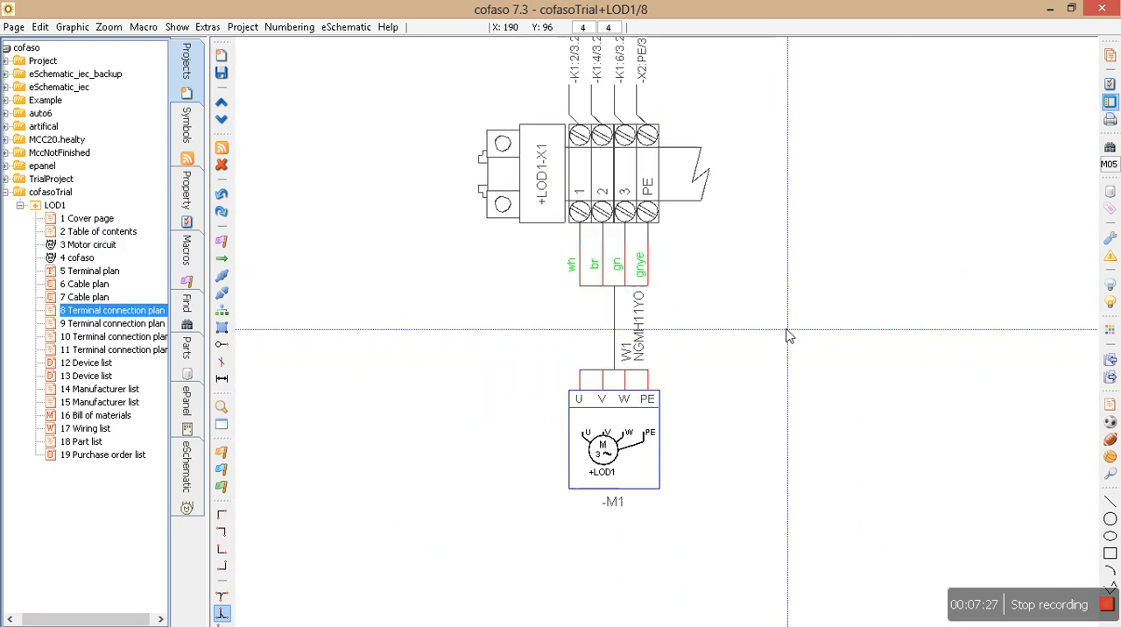
pyautogui.scroll(-1, 785, 385)
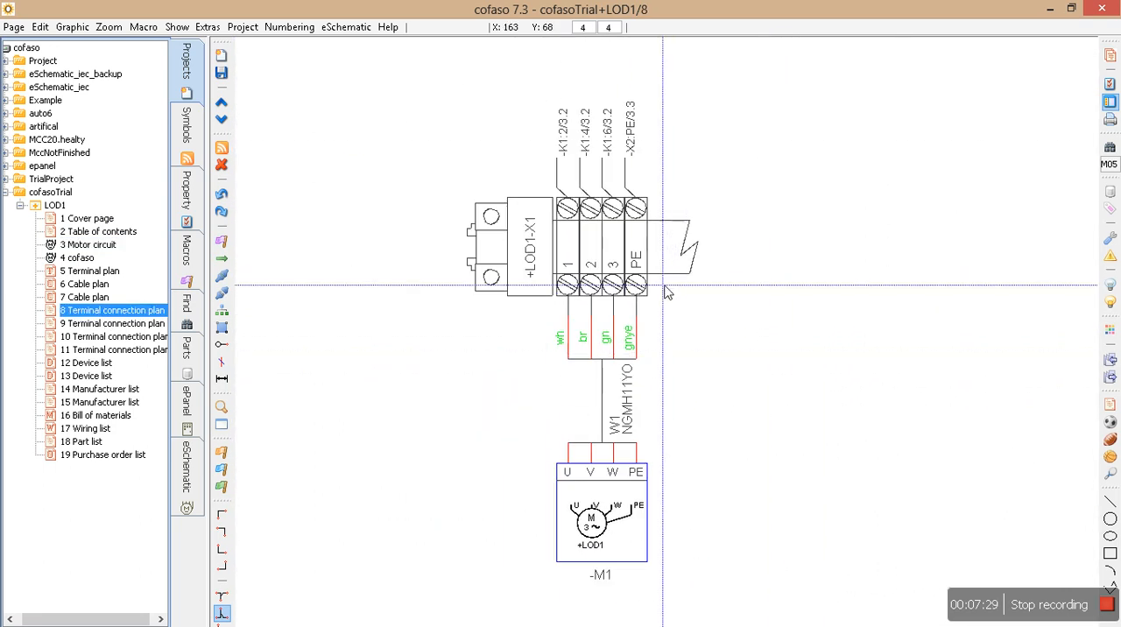
pyautogui.scroll(2, 554, 120)
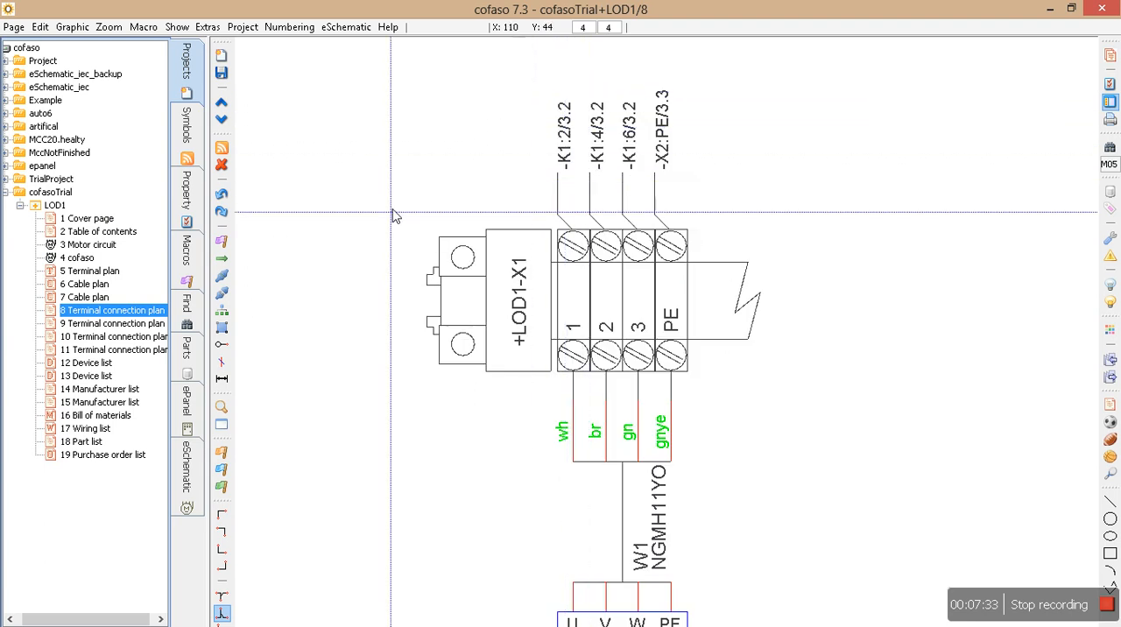
pyautogui.scroll(-1, 550, 307)
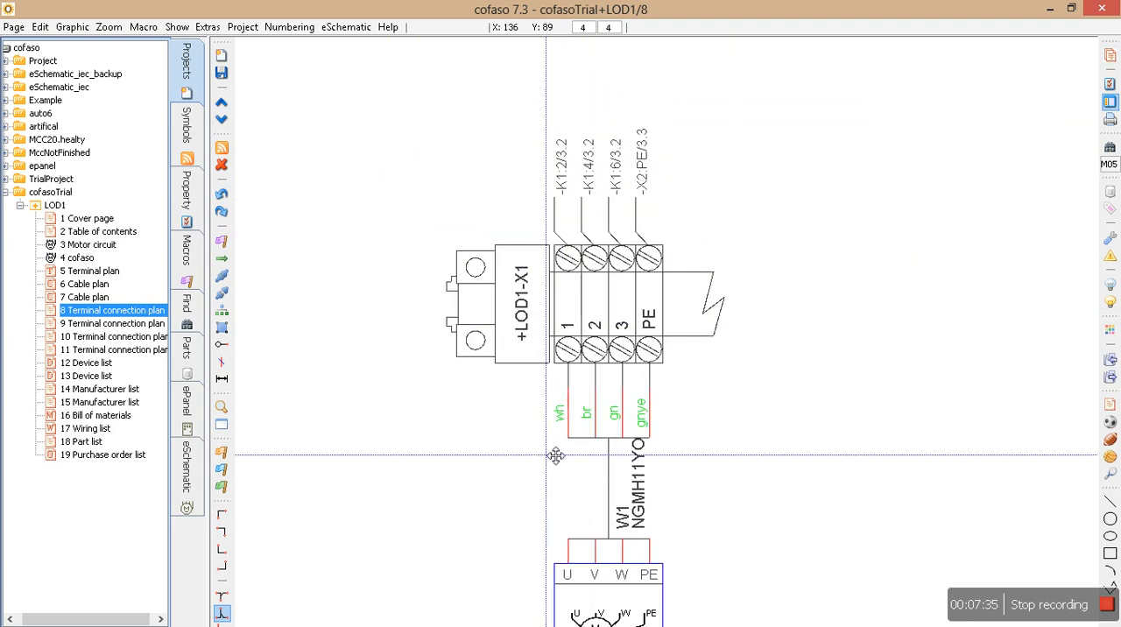
pyautogui.moveTo(553, 456); pyautogui.dragTo(562, 324, button='middle')
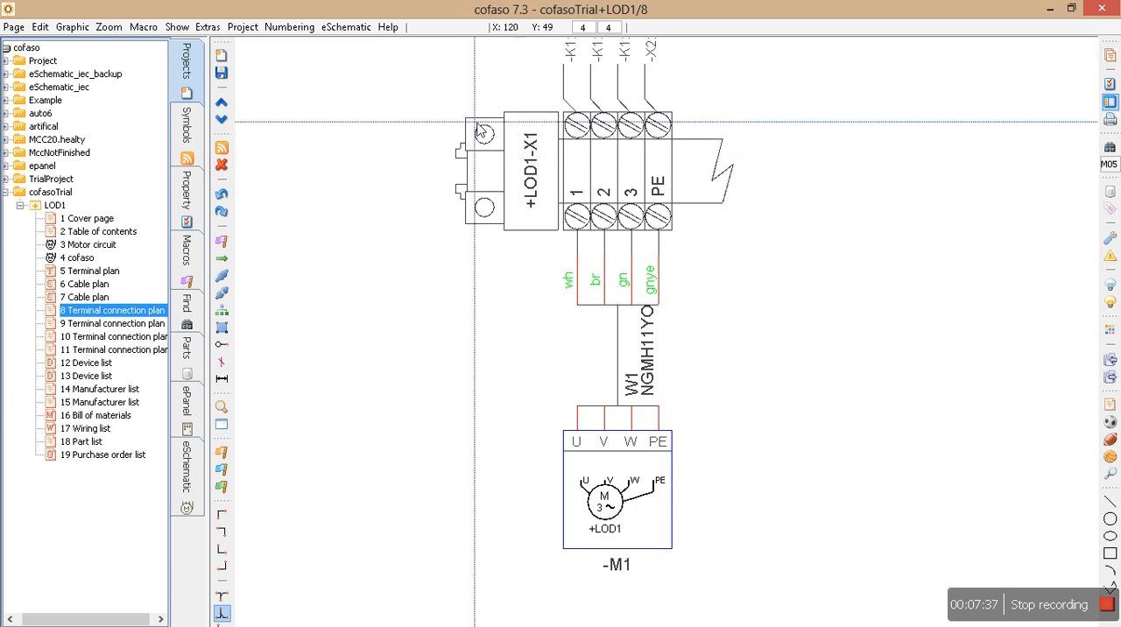
pyautogui.moveTo(375, 108); pyautogui.dragTo(868, 238)
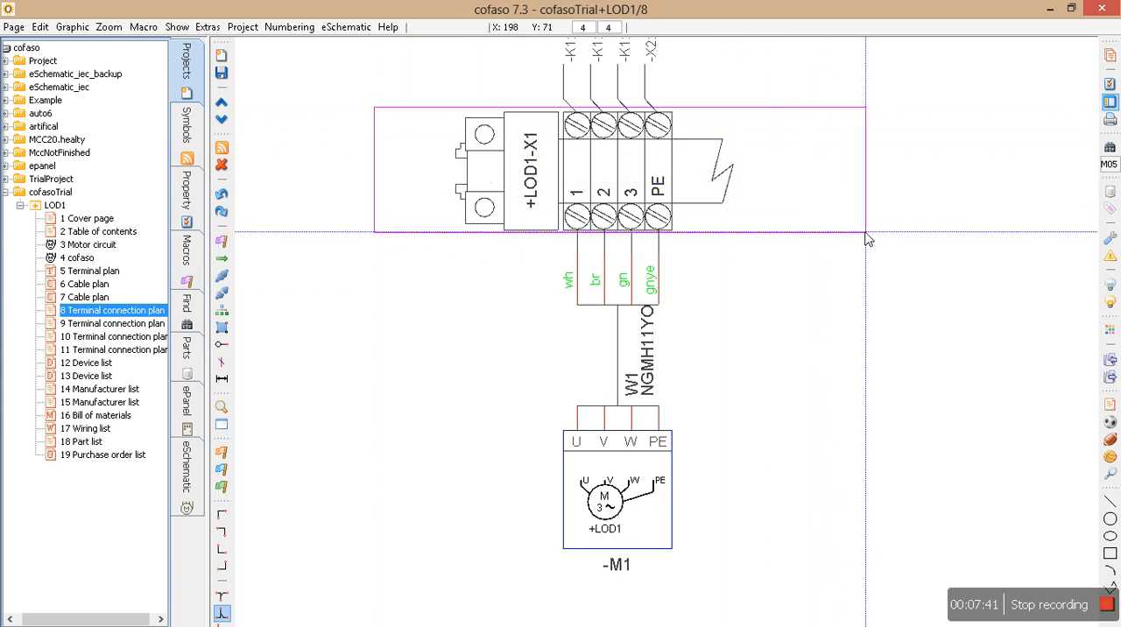
pyautogui.moveTo(867, 237); pyautogui.dragTo(868, 239)
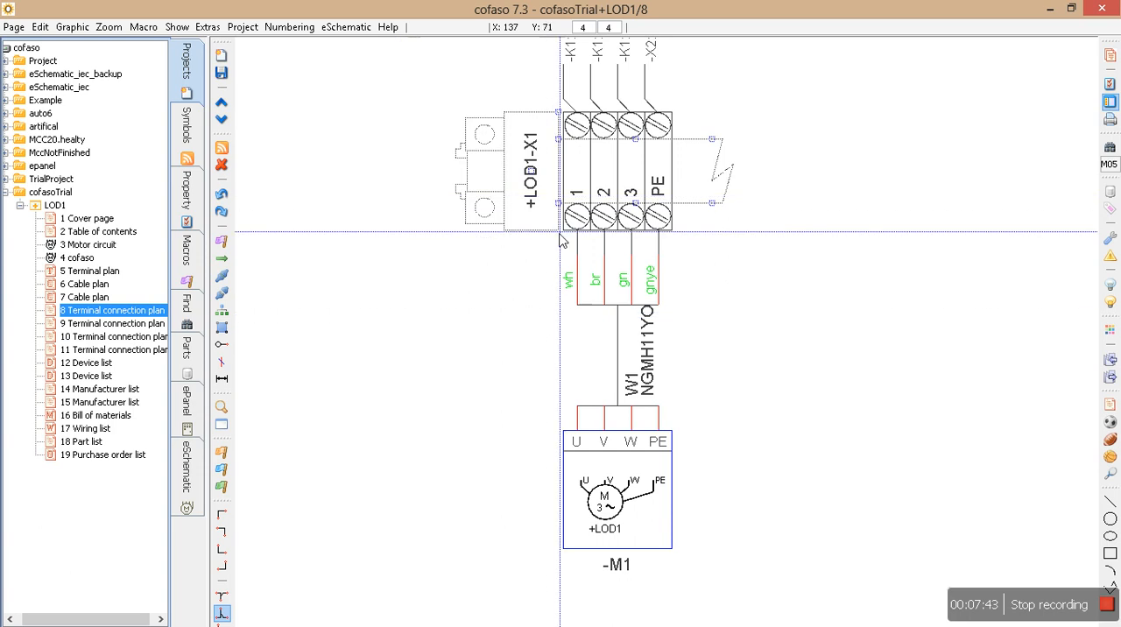
# Examine cable W1's cores and type and motor M1's connections below strip X1, marking out each area.
pyautogui.moveTo(596, 363); pyautogui.dragTo(723, 388)
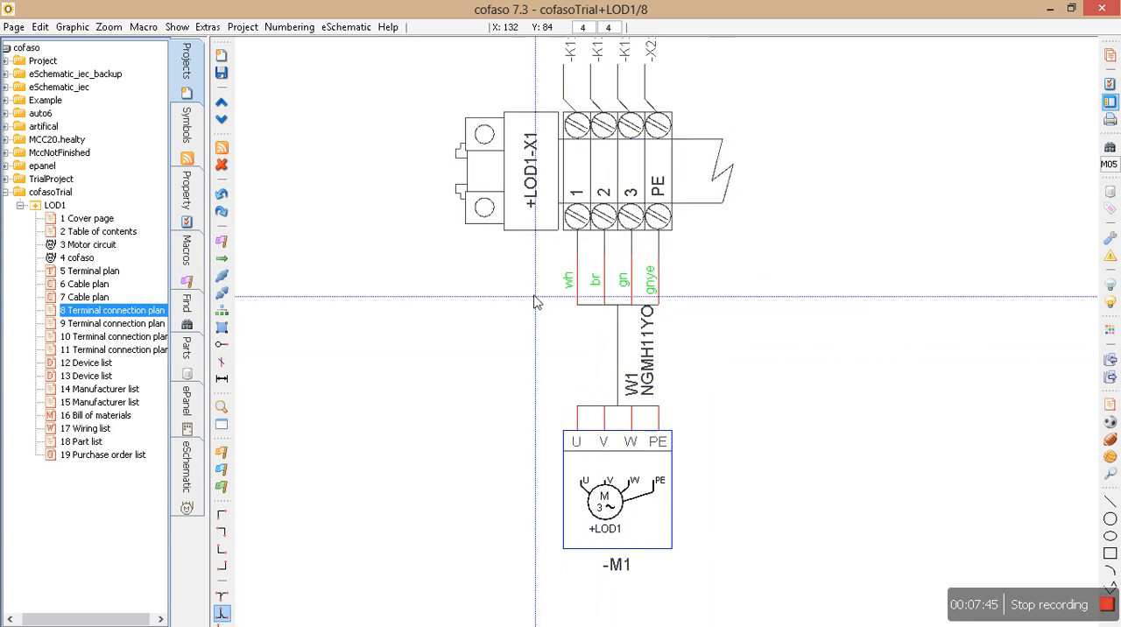
pyautogui.moveTo(535, 249); pyautogui.dragTo(591, 325)
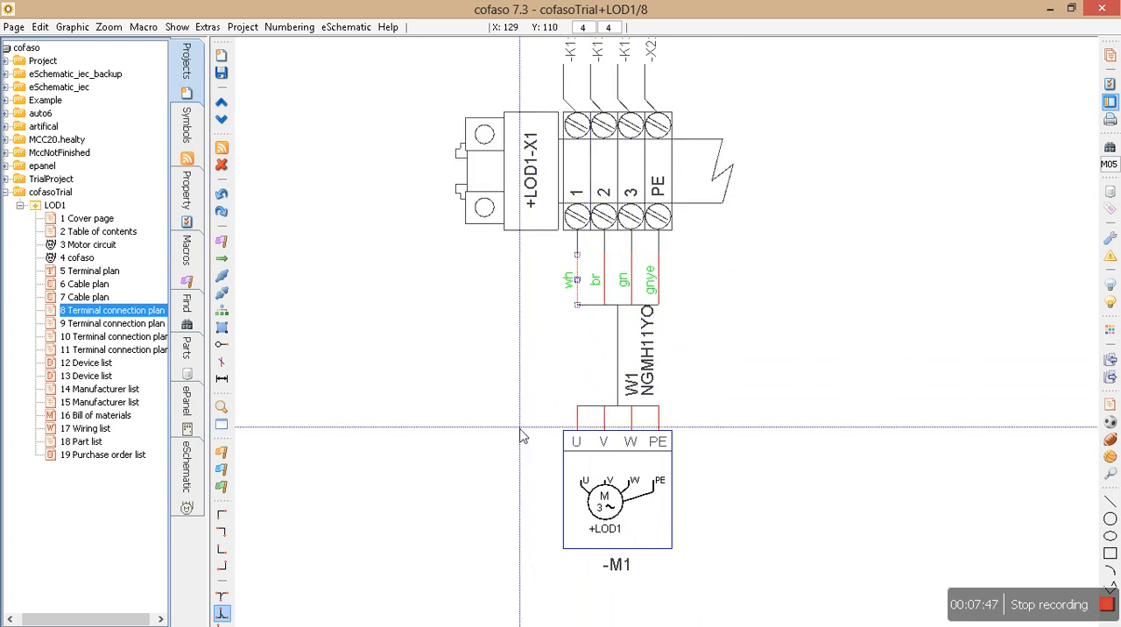
pyautogui.moveTo(479, 386); pyautogui.dragTo(771, 576)
pyautogui.scroll(2, 801, 453)
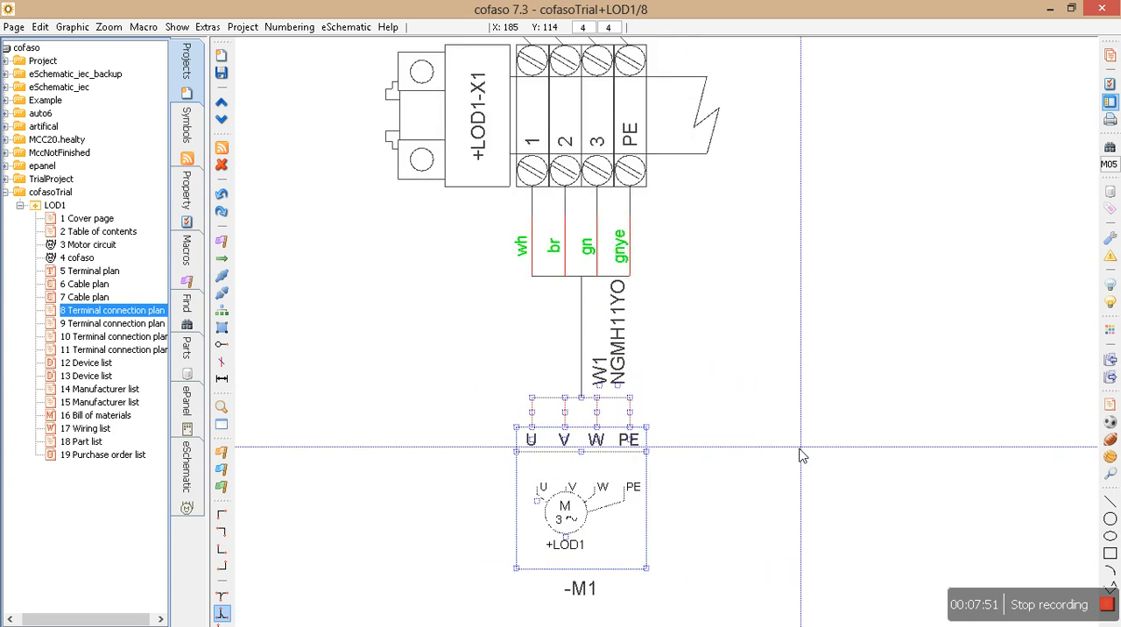
pyautogui.scroll(-1, 798, 388)
pyautogui.click(784, 381)
pyautogui.scroll(2, 789, 379)
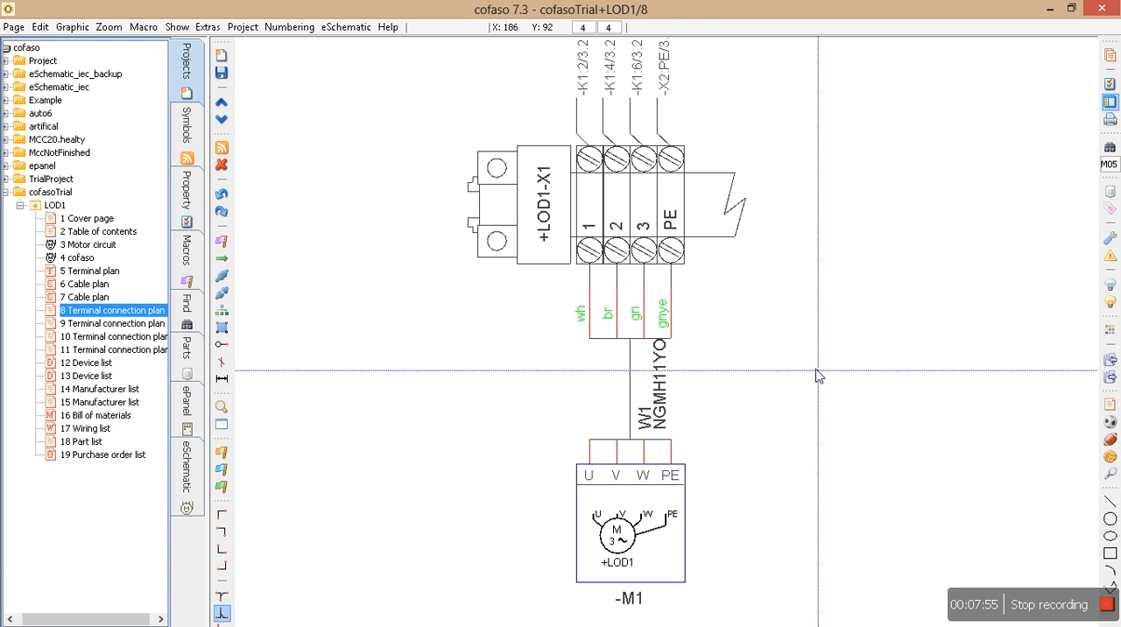
pyautogui.scroll(-1, 818, 369)
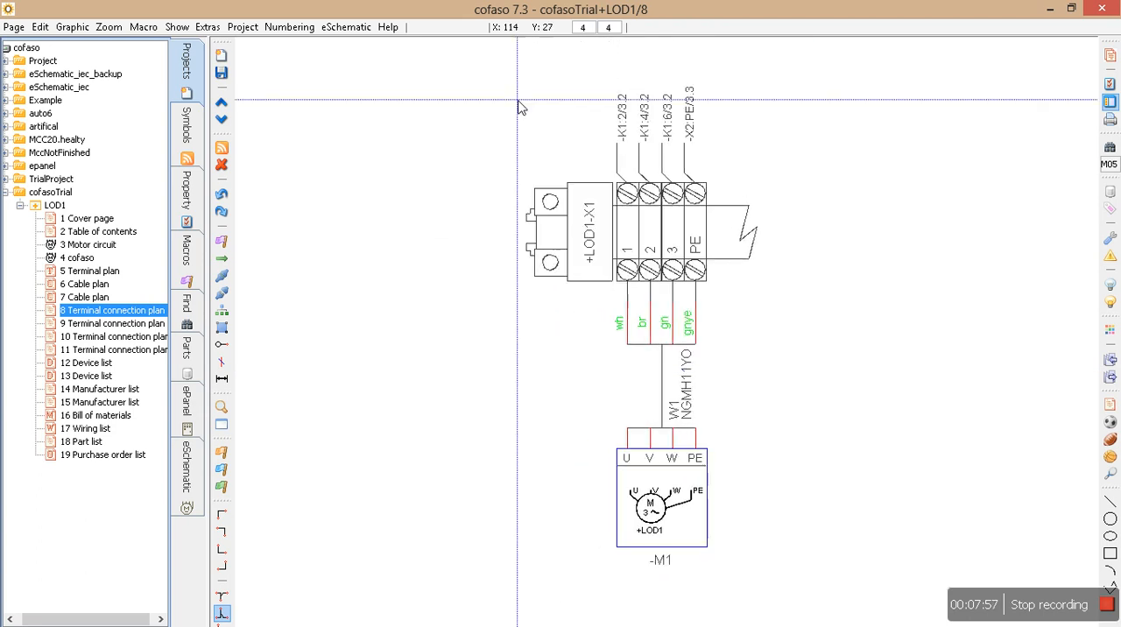
# Mark out the target designations above strip X1, the strip itself, and the cable and motor area below it.
pyautogui.moveTo(508, 77); pyautogui.dragTo(818, 177)
pyautogui.moveTo(534, 193); pyautogui.dragTo(769, 277)
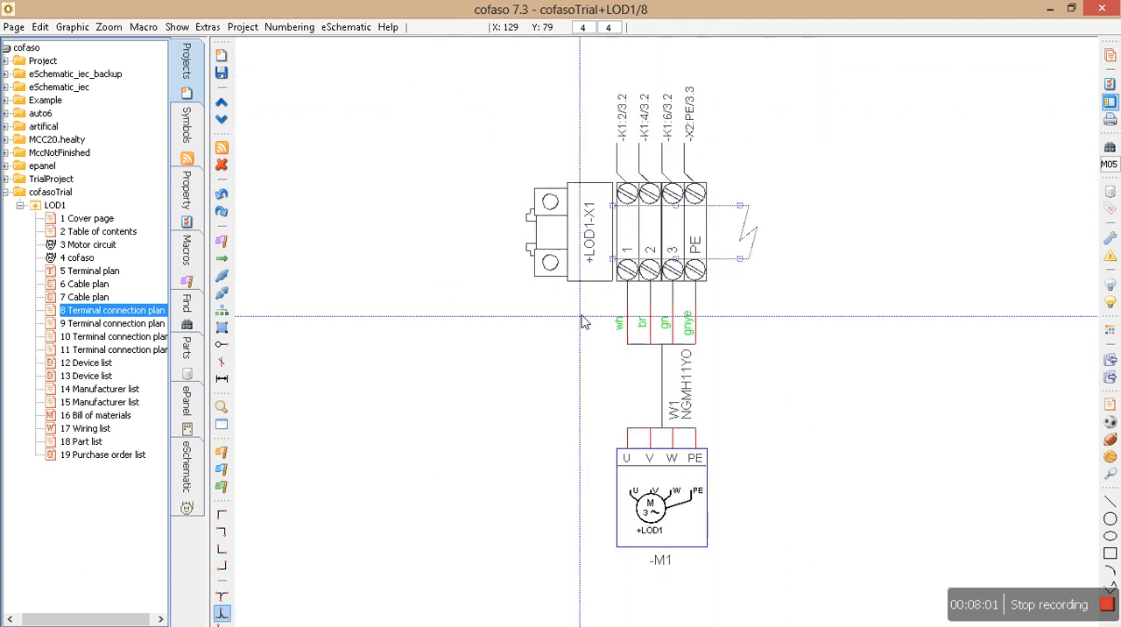
pyautogui.moveTo(496, 308); pyautogui.dragTo(822, 578)
pyautogui.click(822, 583)
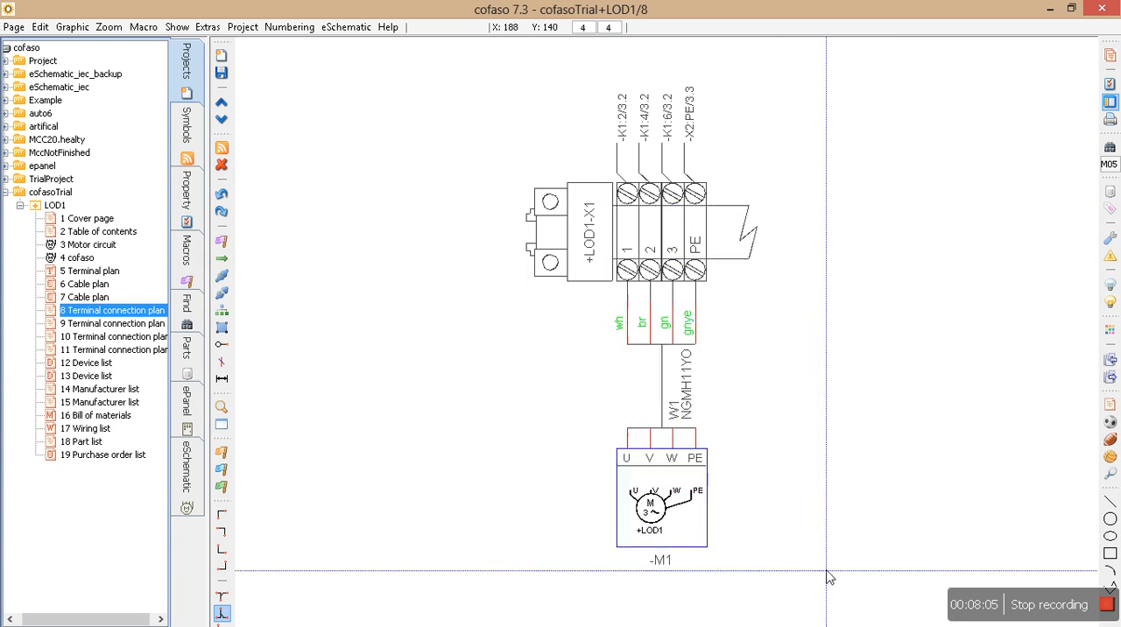
# View the X2 terminal connection plan, regenerate the project's pages in the tree, and reopen the page 8 terminal connection plan.
pyautogui.click(95, 324)
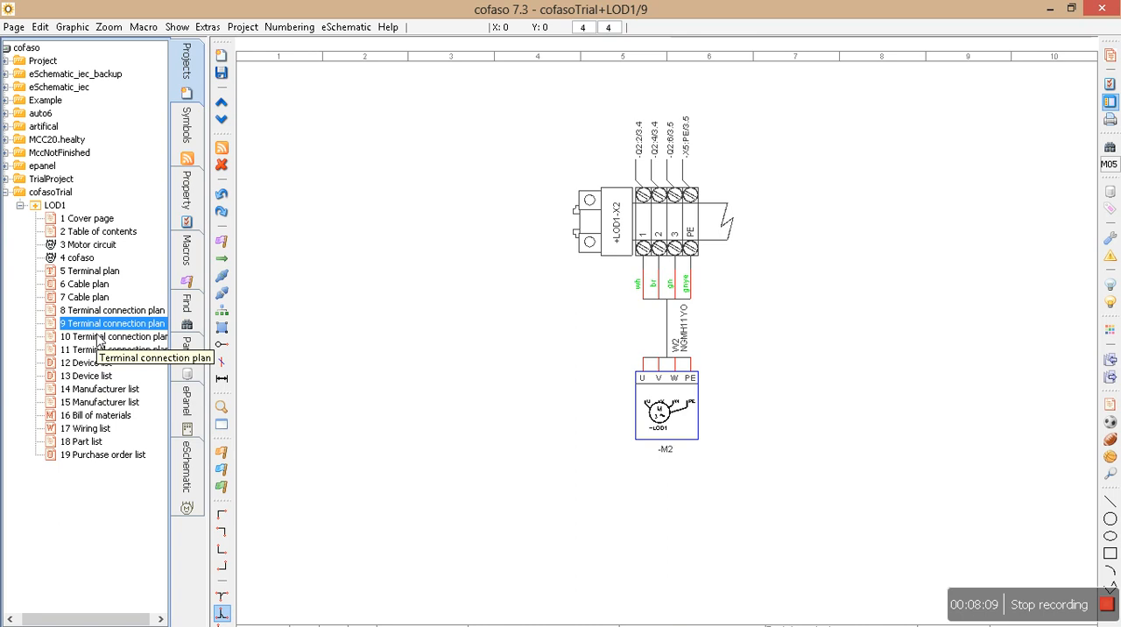
pyautogui.click(178, 27)
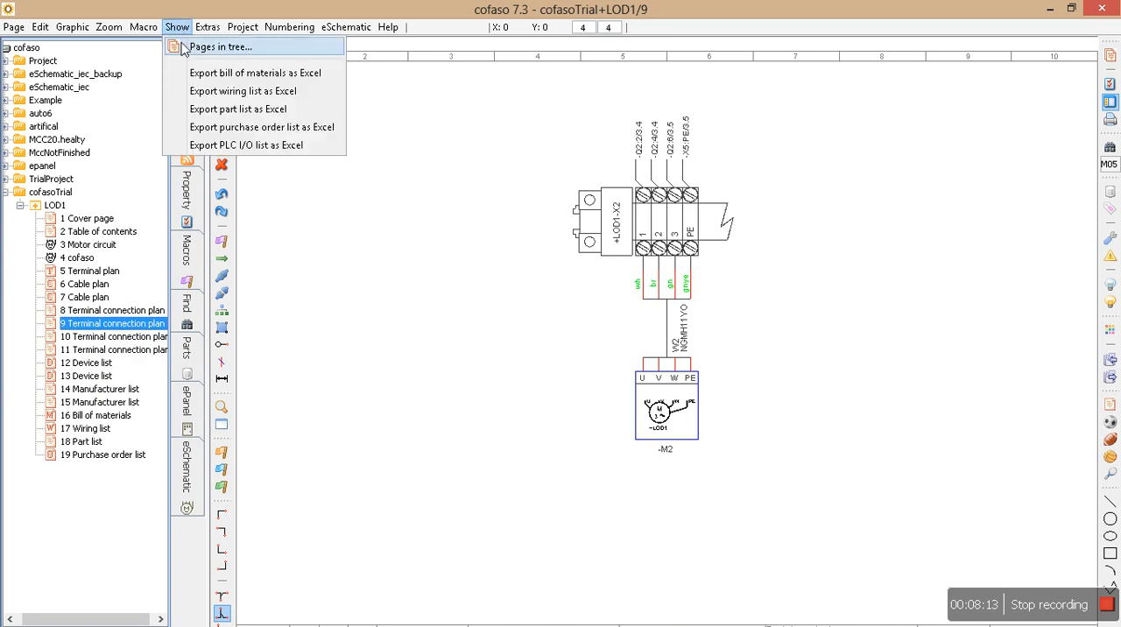
pyautogui.click(187, 45)
pyautogui.click(594, 432)
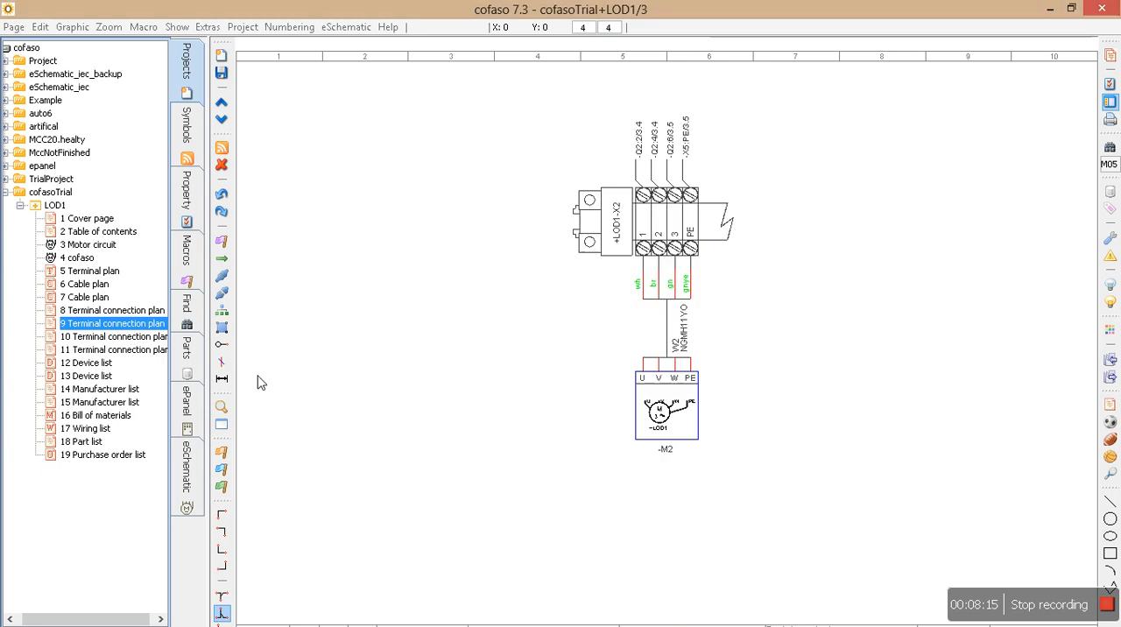
pyautogui.click(75, 310)
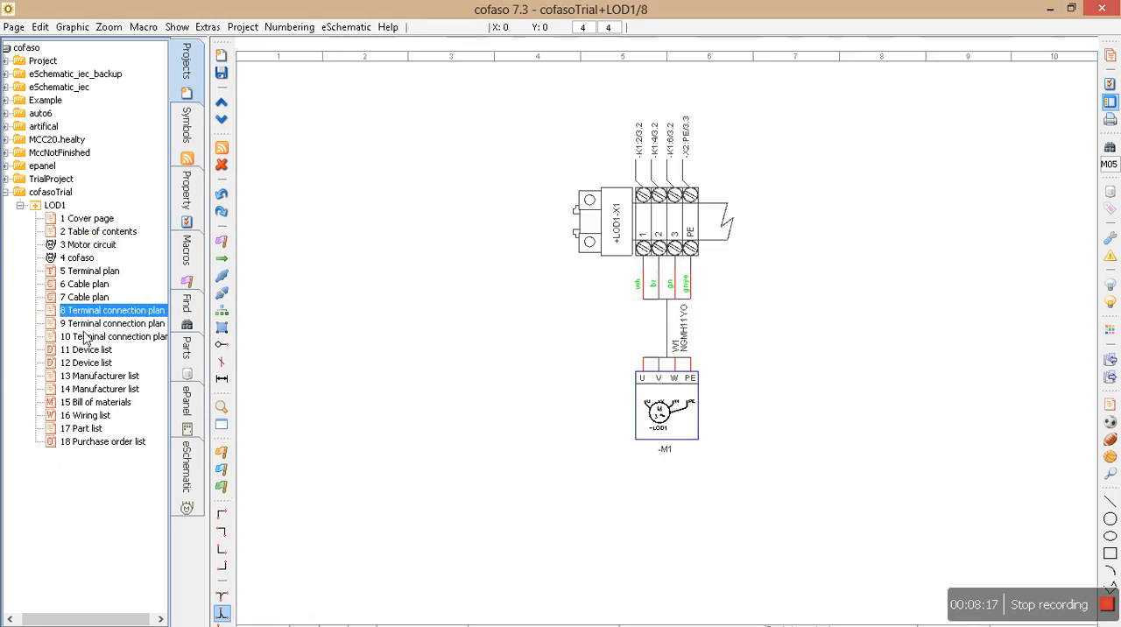
# Examine the X5 terminal connection plan on page 10, marking the strip, the cables with motors M3 and M4, and the PE bridge.
pyautogui.click(84, 335)
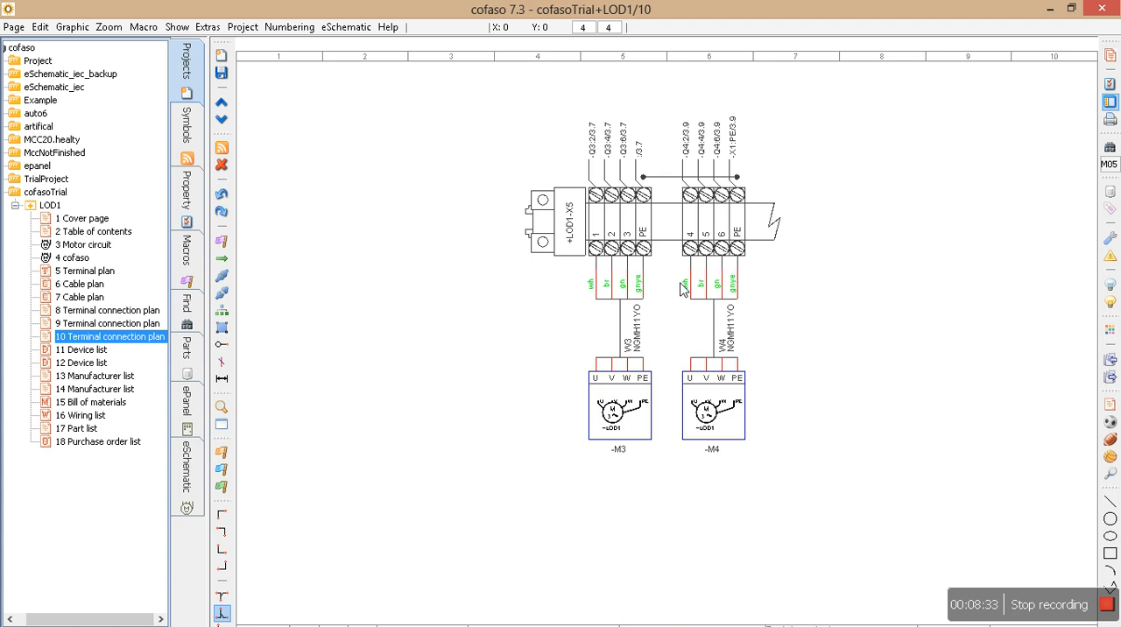
pyautogui.scroll(3, 632, 262)
pyautogui.moveTo(494, 318); pyautogui.dragTo(434, 343, button='middle')
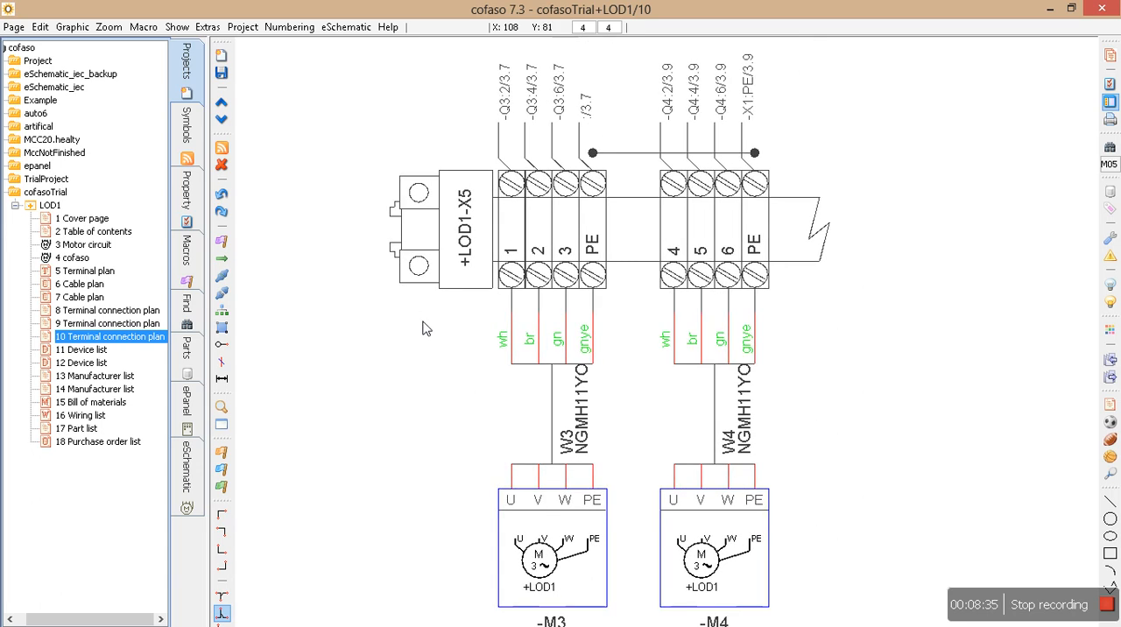
pyautogui.moveTo(299, 159); pyautogui.dragTo(924, 303)
pyautogui.moveTo(374, 291); pyautogui.dragTo(967, 592)
pyautogui.click(901, 302)
pyautogui.moveTo(864, 162); pyautogui.dragTo(356, 85)
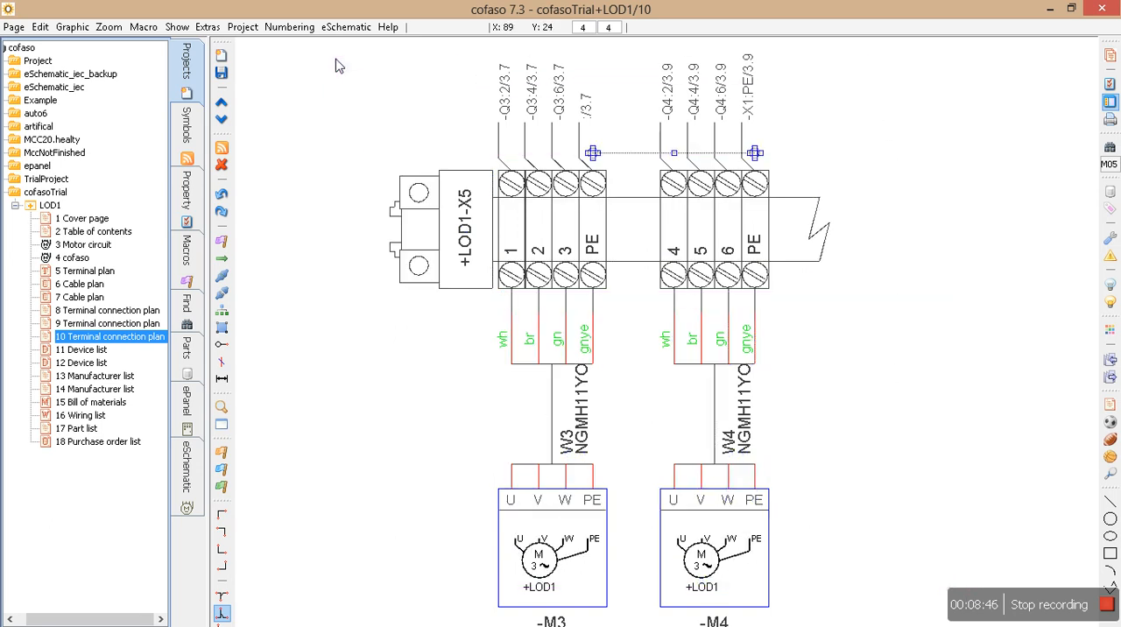
# Review both device list pages and mark the selector switch S1 and contactor K1 symbols with their cross-references.
pyautogui.click(92, 354)
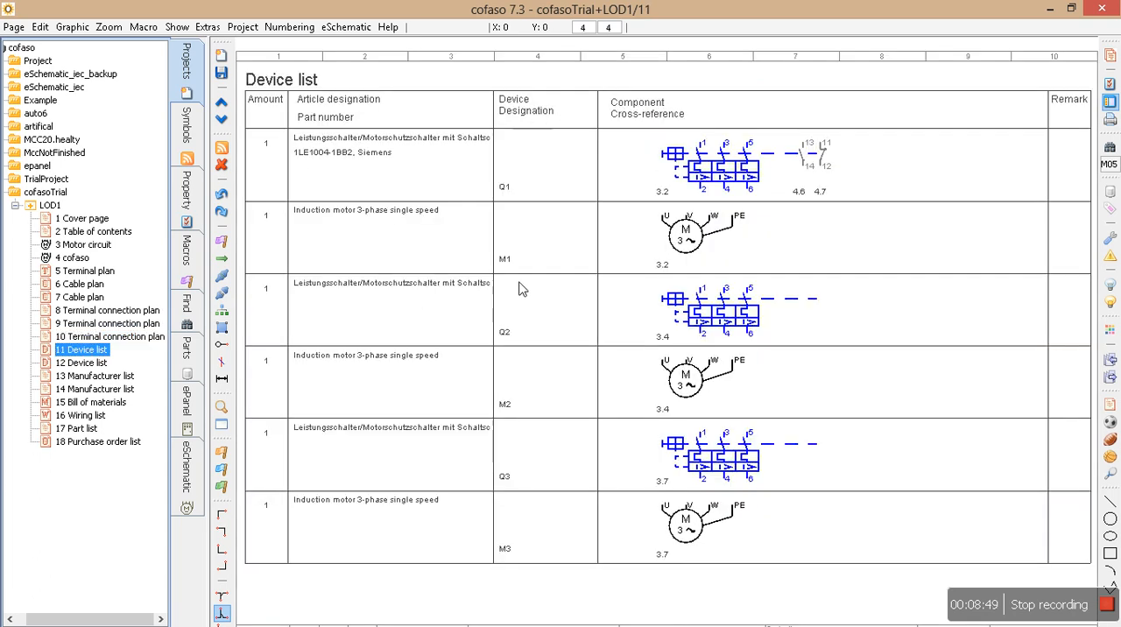
pyautogui.click(78, 365)
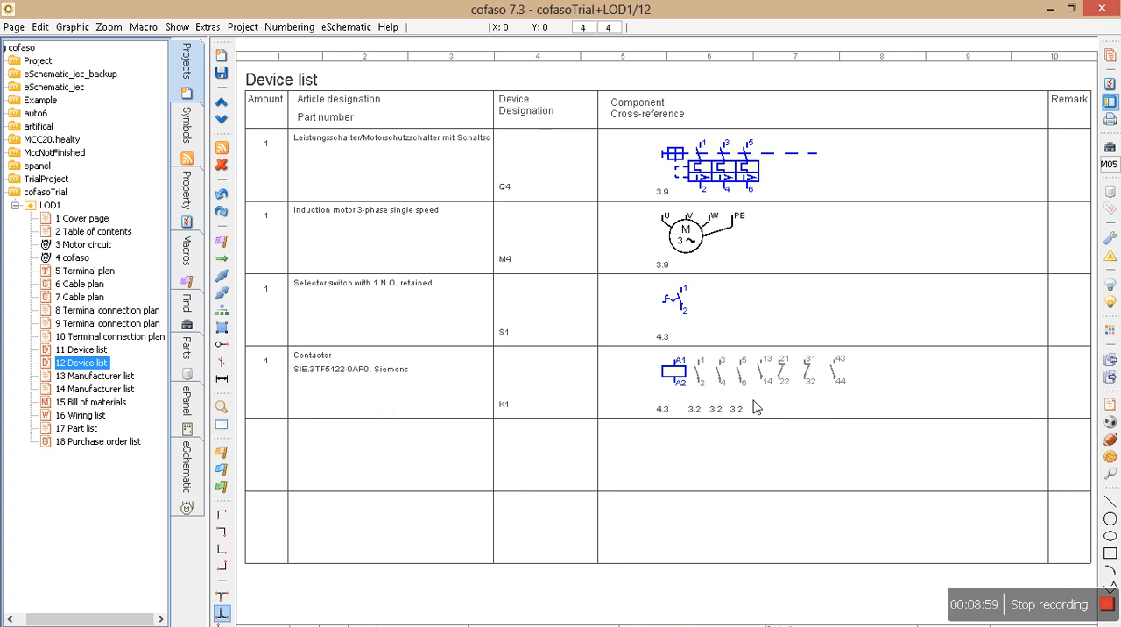
pyautogui.moveTo(615, 284); pyautogui.dragTo(902, 425)
# Review the Siemens and Lapp Kabel manufacturer lists and open the bill of materials.
pyautogui.click(97, 376)
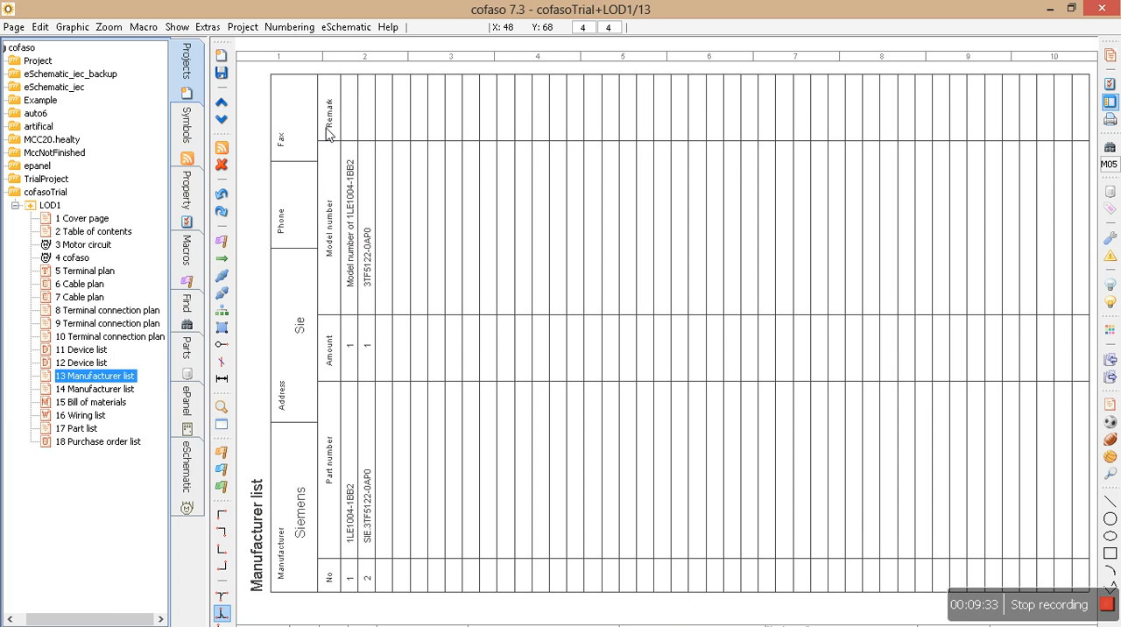
pyautogui.click(81, 389)
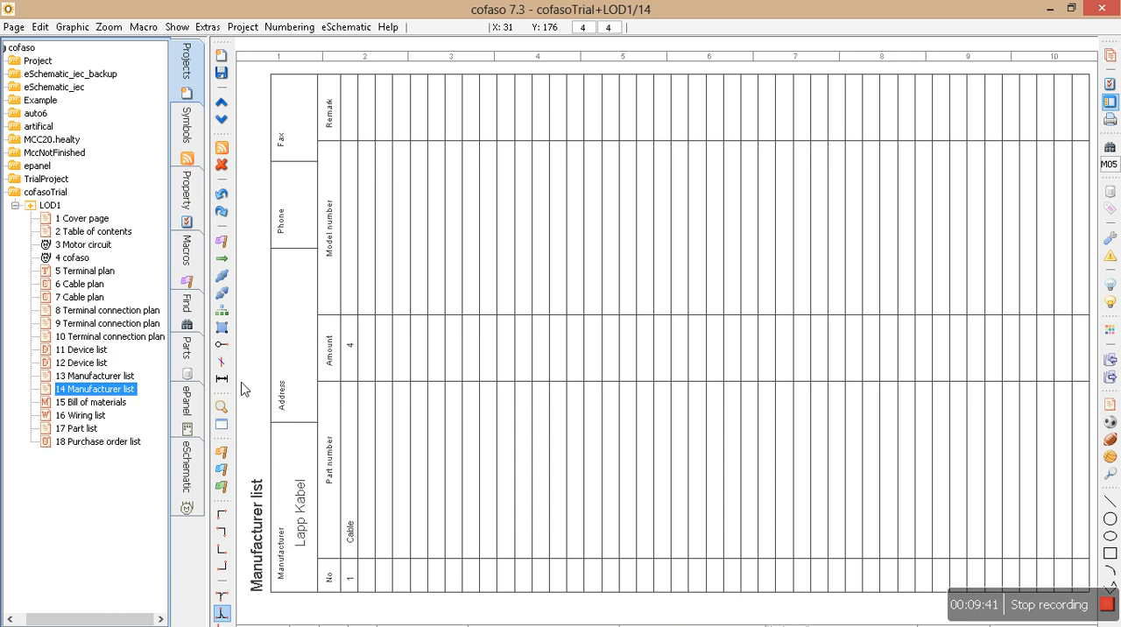
pyautogui.click(75, 403)
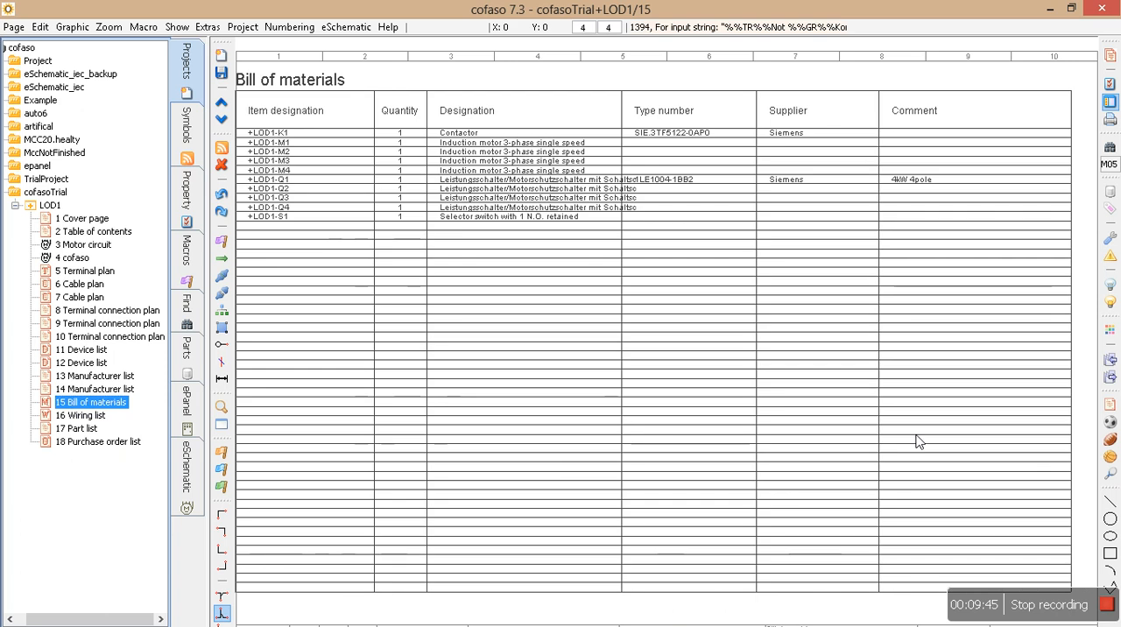
# Review the columns of the bill of materials from item designation to comment, and open the wiring list on page 16.
pyautogui.scroll(2, 388, 249)
pyautogui.moveTo(388, 250); pyautogui.dragTo(500, 345, button='middle')
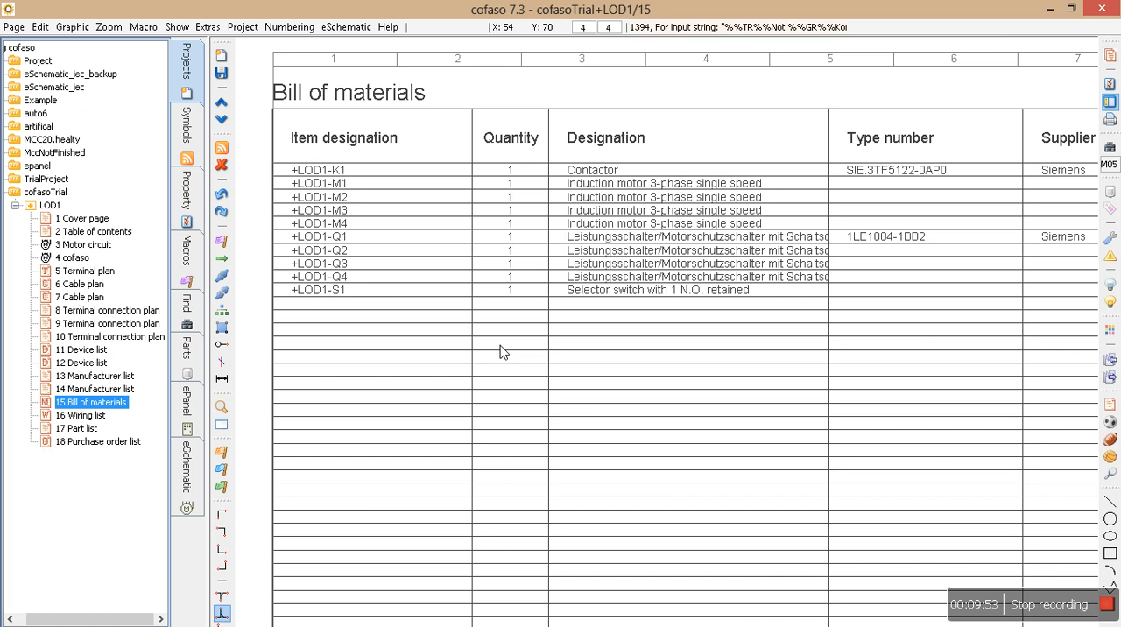
pyautogui.moveTo(808, 330); pyautogui.dragTo(792, 326, button='middle')
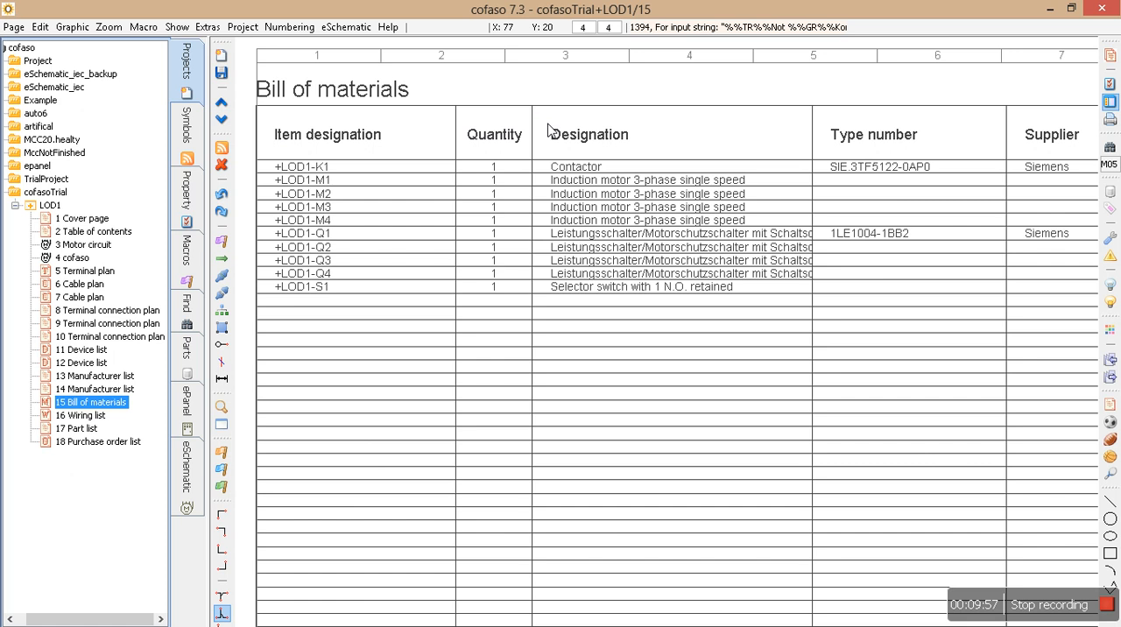
pyautogui.moveTo(771, 183); pyautogui.dragTo(453, 77, button='middle')
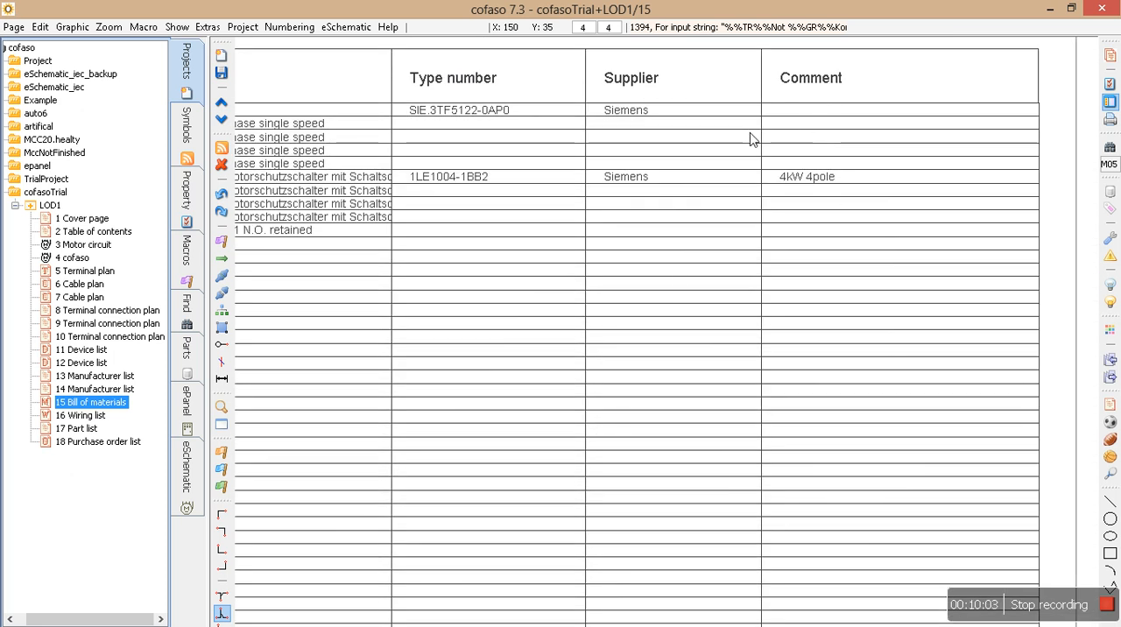
pyautogui.click(81, 415)
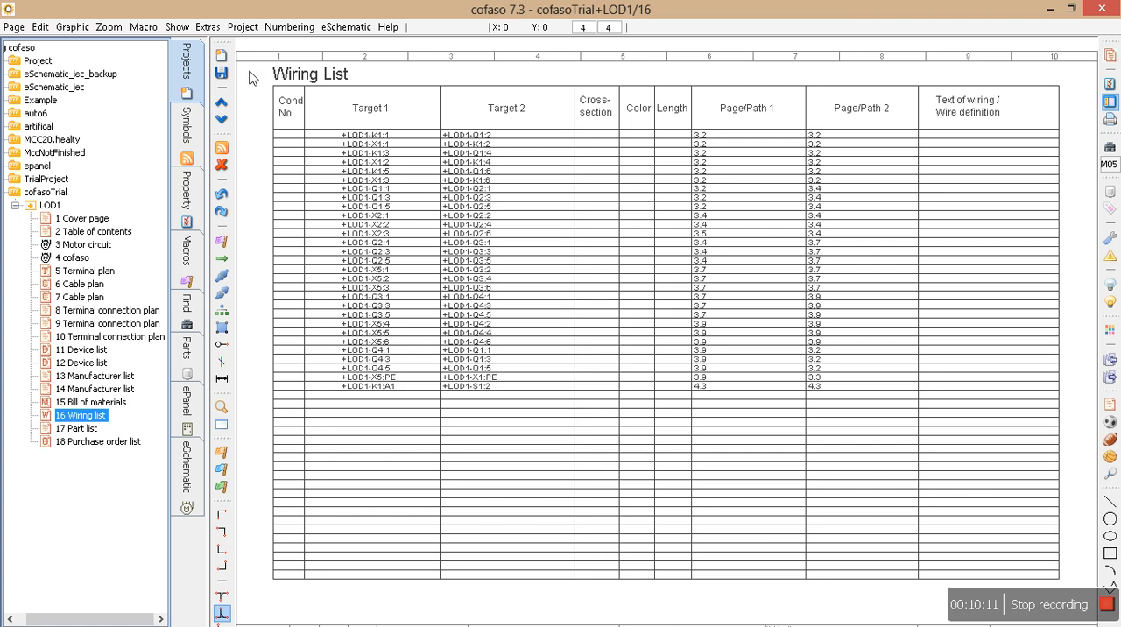
# Open the Motor circuit page and number all wires with potential-oriented mode, sequential counting and format AAA.
pyautogui.click(80, 247)
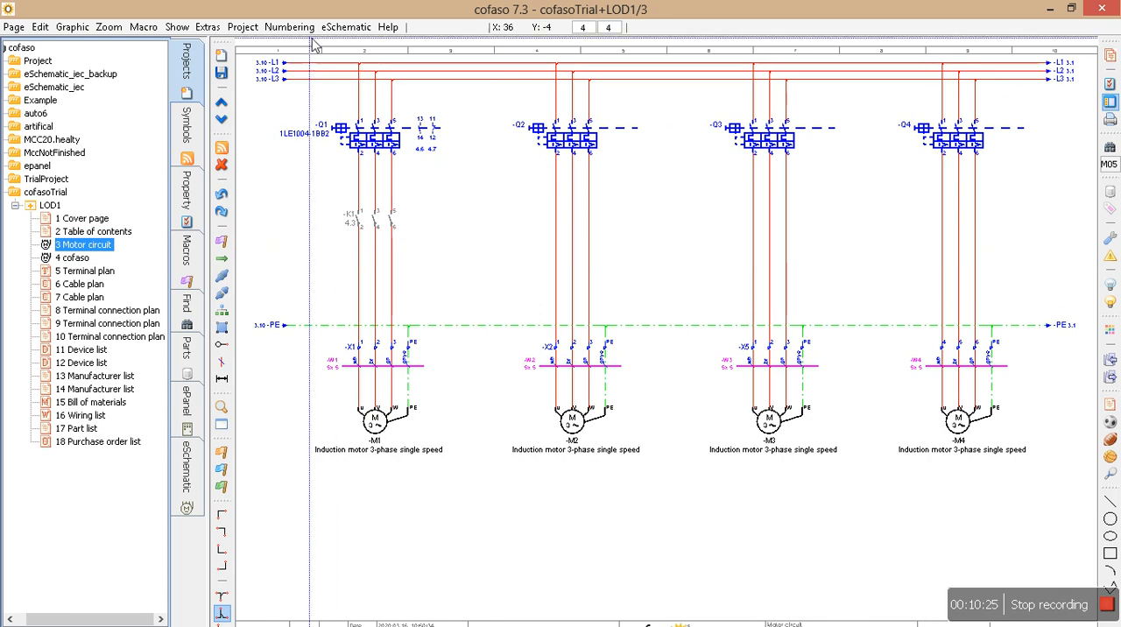
pyautogui.click(339, 28)
pyautogui.moveTo(290, 27)
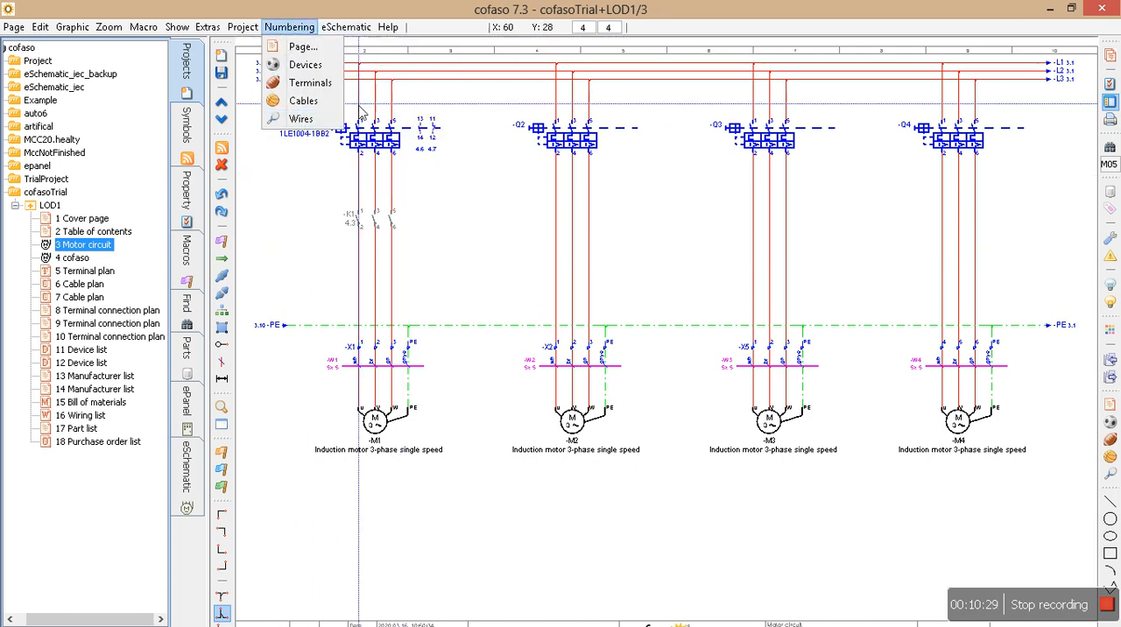
pyautogui.click(299, 120)
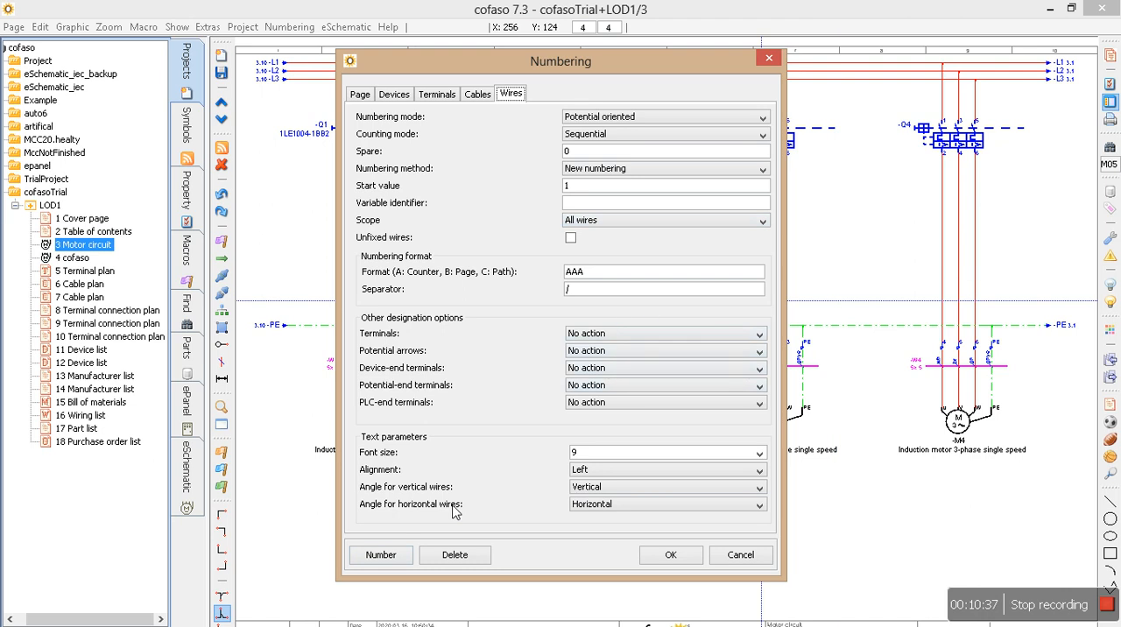
pyautogui.click(392, 557)
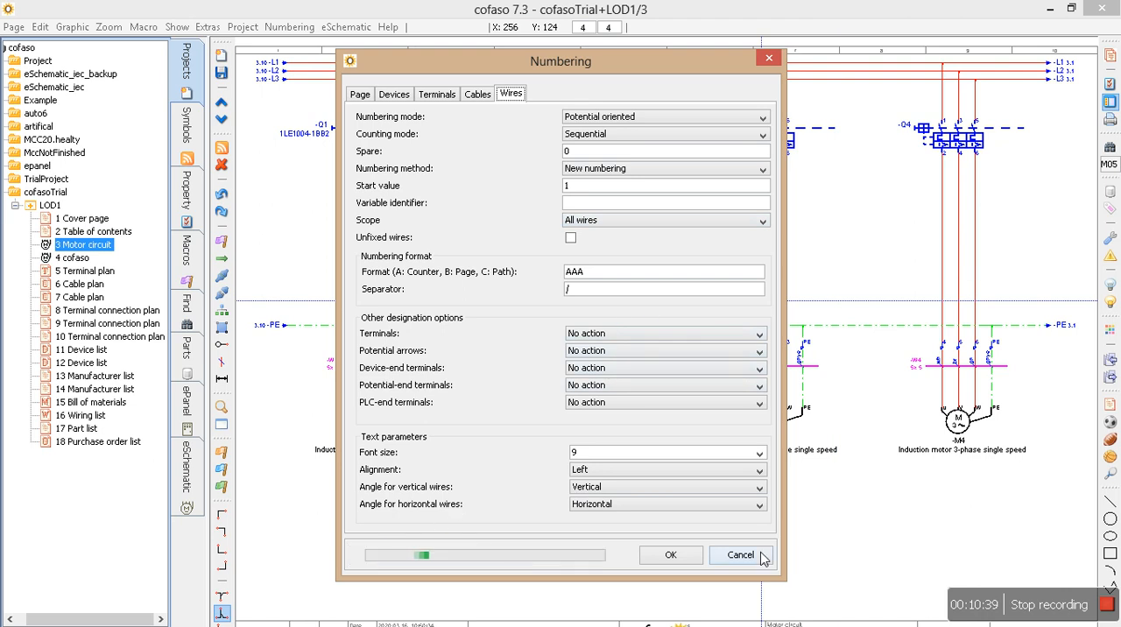
pyautogui.click(695, 559)
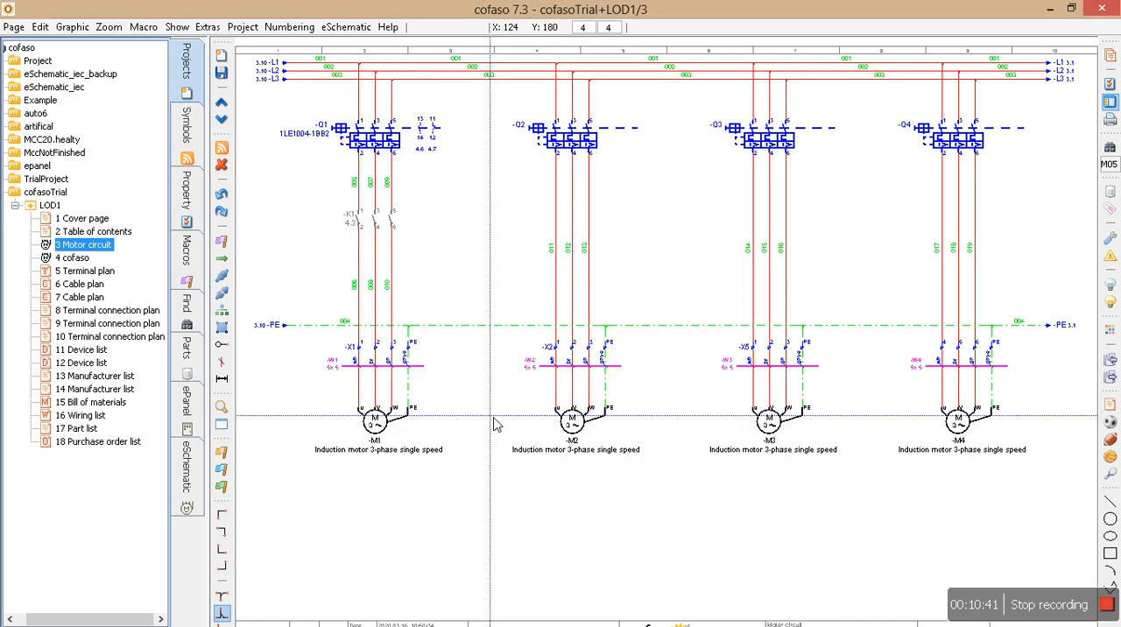
# Renumber all wires with the potential arrows option set to "Set symbol number to connected wire".
pyautogui.scroll(4, 508, 275)
pyautogui.moveTo(429, 333); pyautogui.dragTo(523, 330, button='middle')
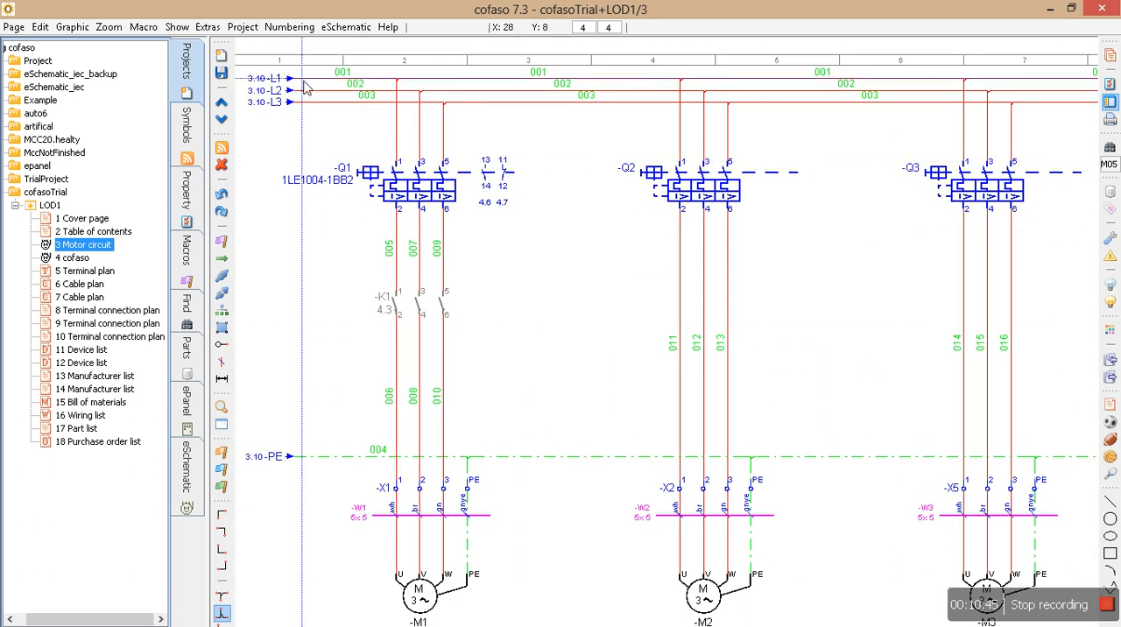
pyautogui.moveTo(244, 68); pyautogui.dragTo(663, 123)
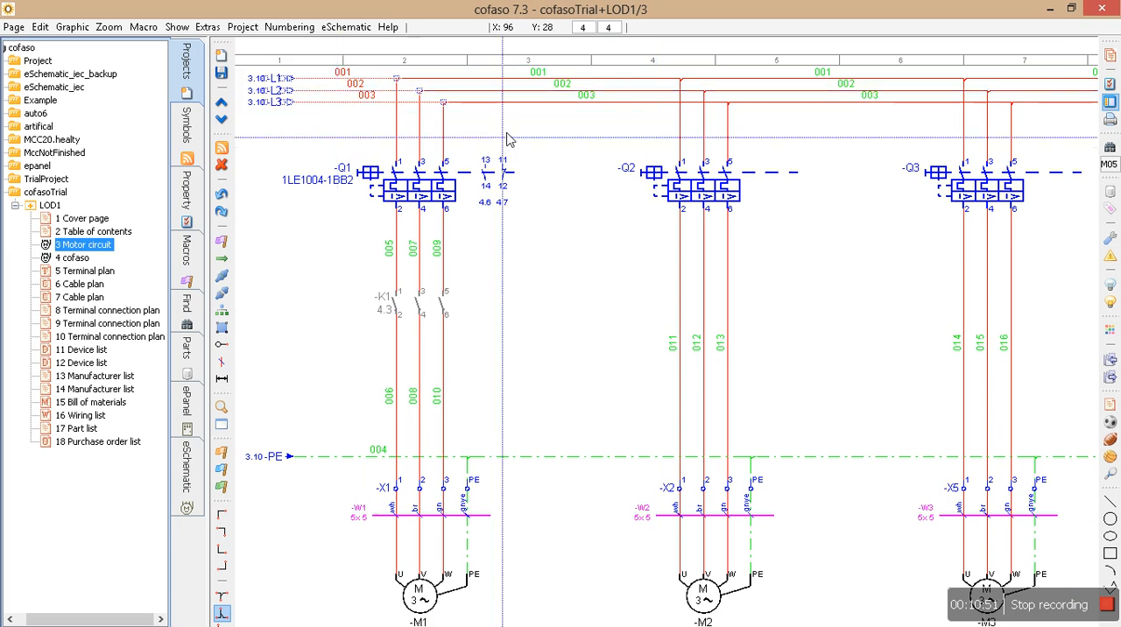
pyautogui.click(289, 27)
pyautogui.click(302, 119)
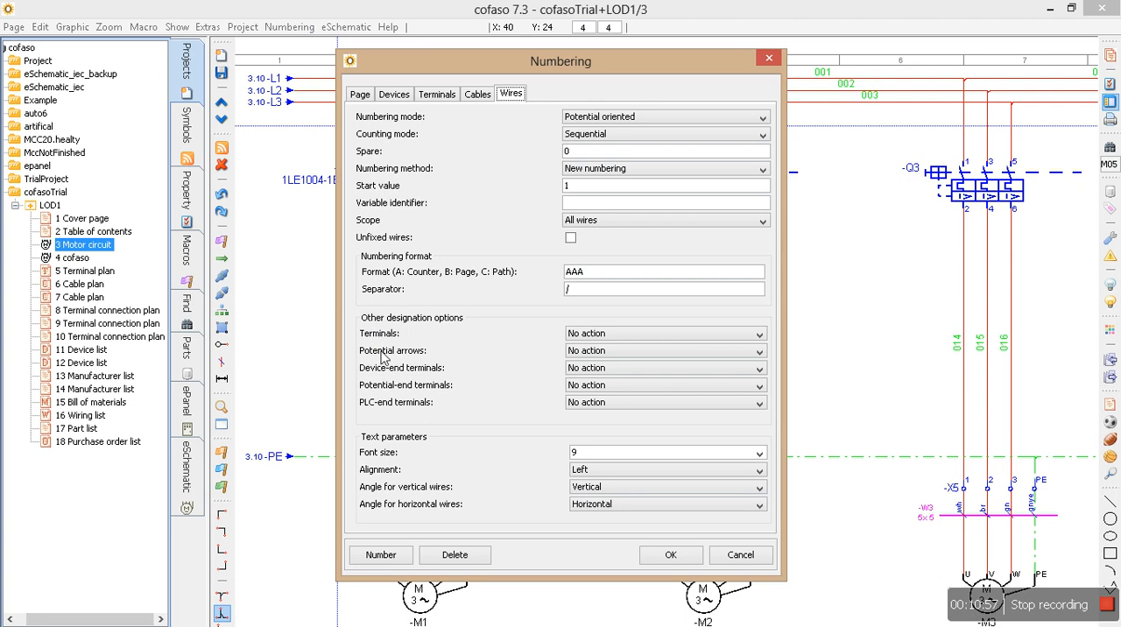
pyautogui.click(617, 354)
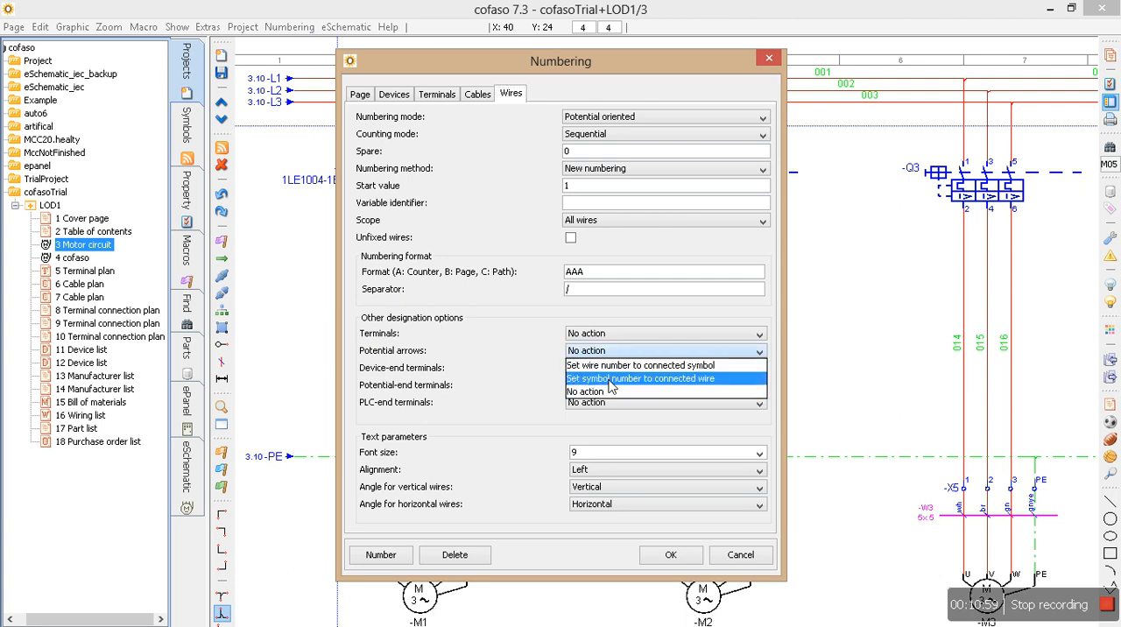
pyautogui.click(646, 381)
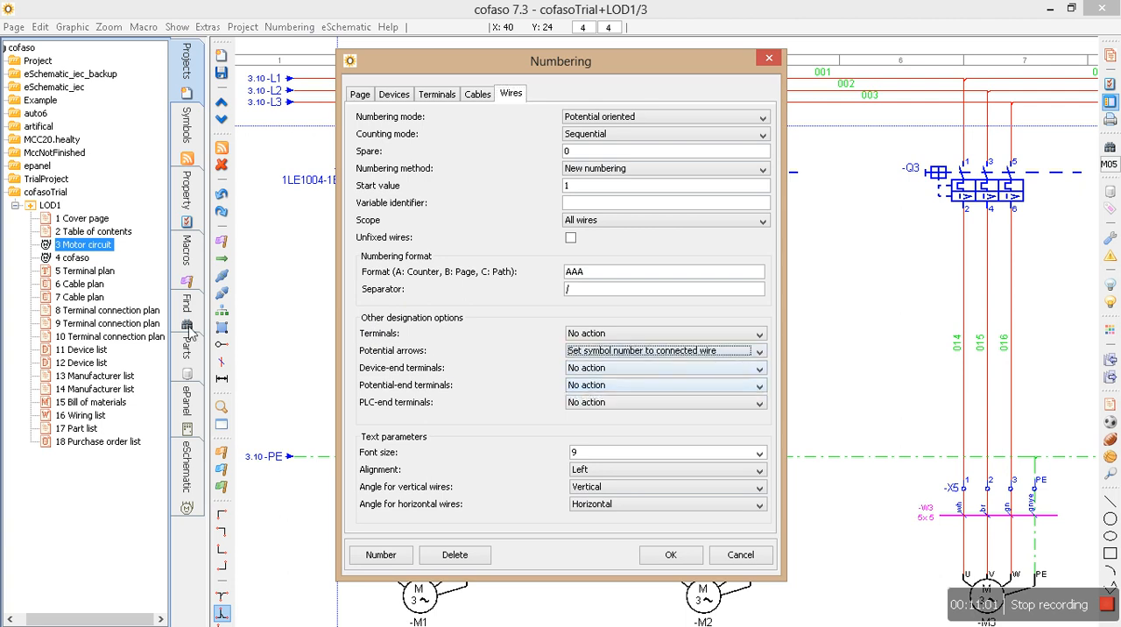
pyautogui.click(378, 557)
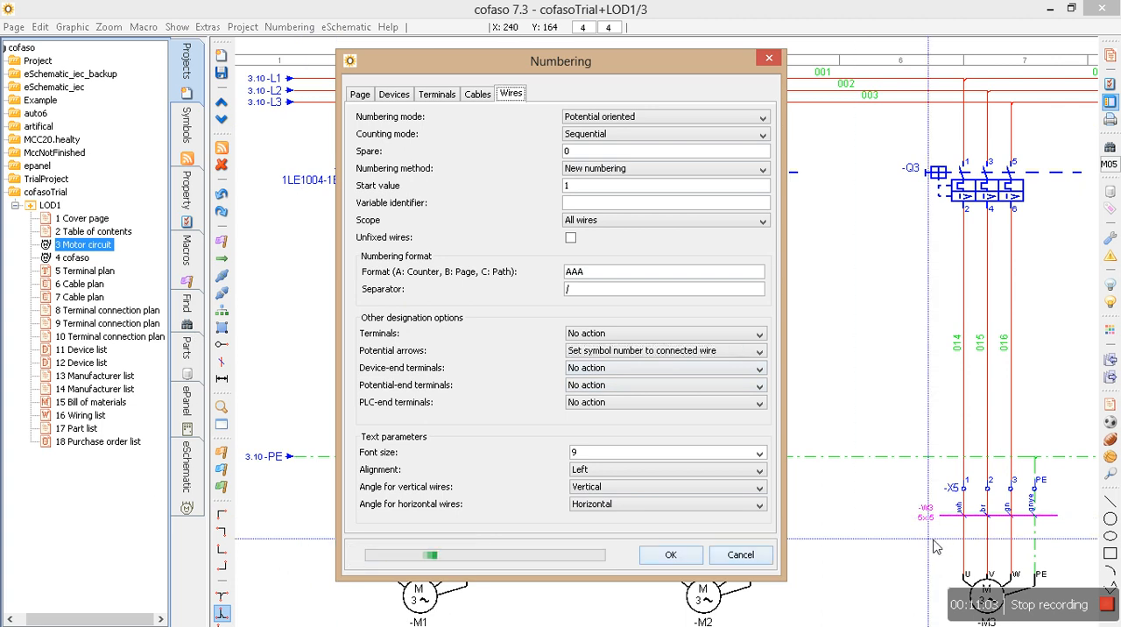
pyautogui.click(692, 555)
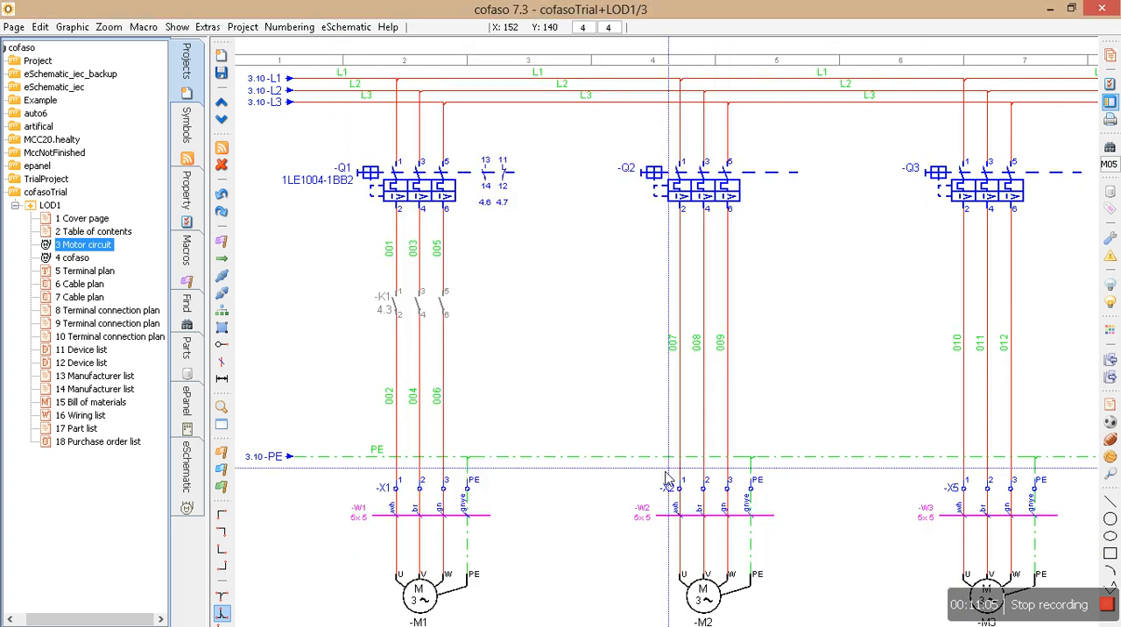
# Check the L1 to L3 wire labels, and renumber all wires with the numbering format BAA to include the page number.
pyautogui.scroll(4, 268, 133)
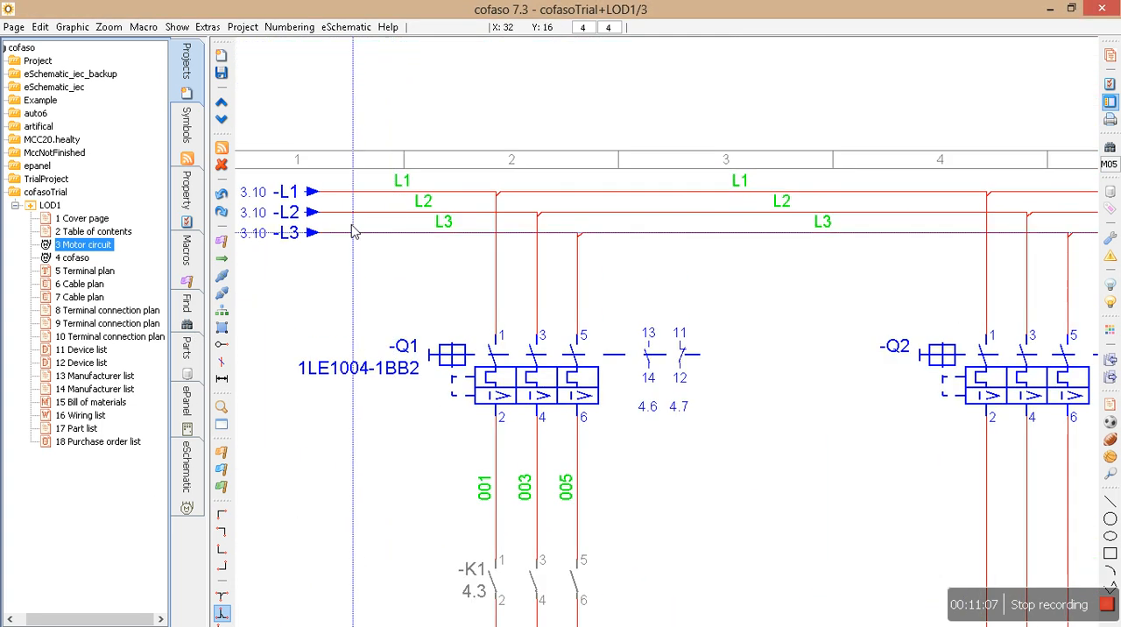
pyautogui.moveTo(333, 171); pyautogui.dragTo(912, 252)
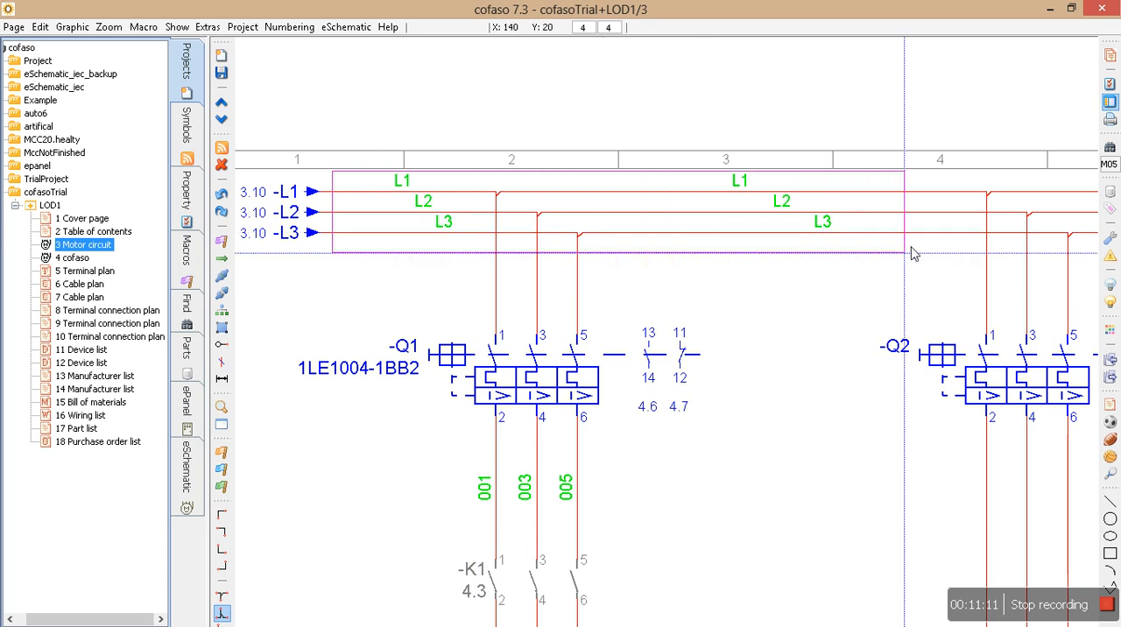
pyautogui.scroll(-1, 899, 313)
pyautogui.moveTo(734, 438); pyautogui.dragTo(669, 264, button='middle')
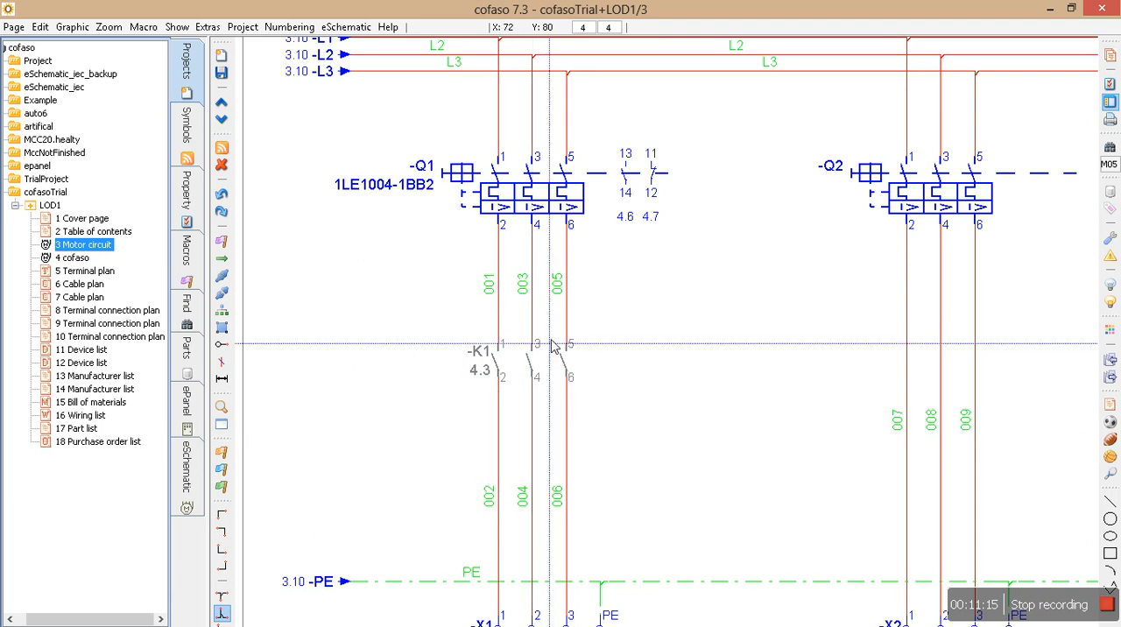
pyautogui.click(290, 26)
pyautogui.click(312, 119)
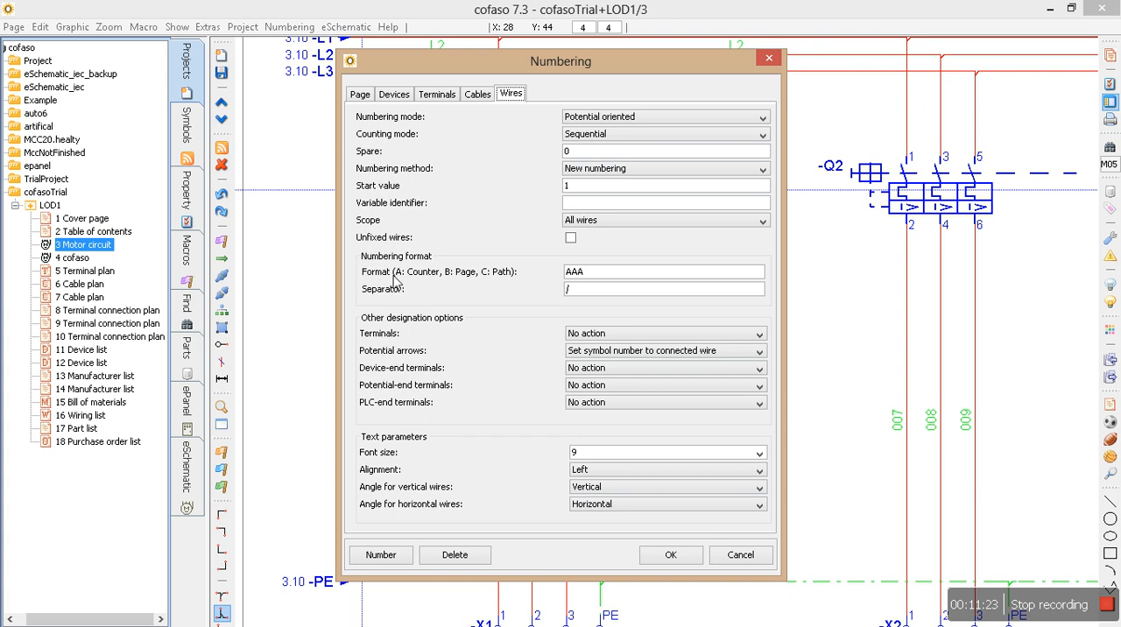
pyautogui.moveTo(572, 272); pyautogui.dragTo(579, 272)
pyautogui.click(576, 277)
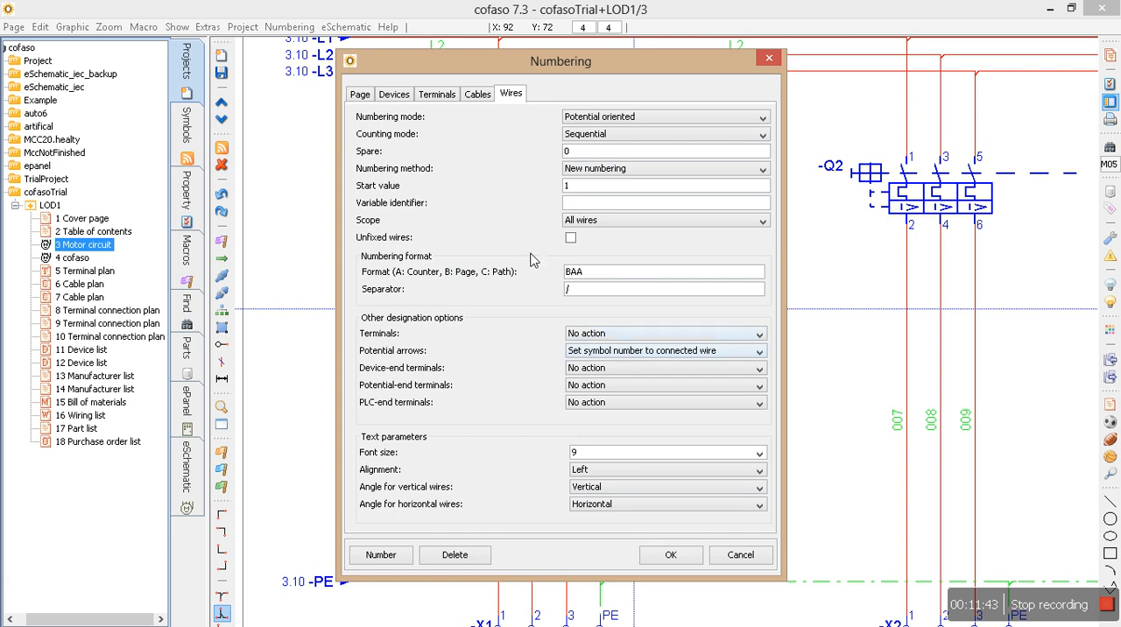
pyautogui.click(382, 555)
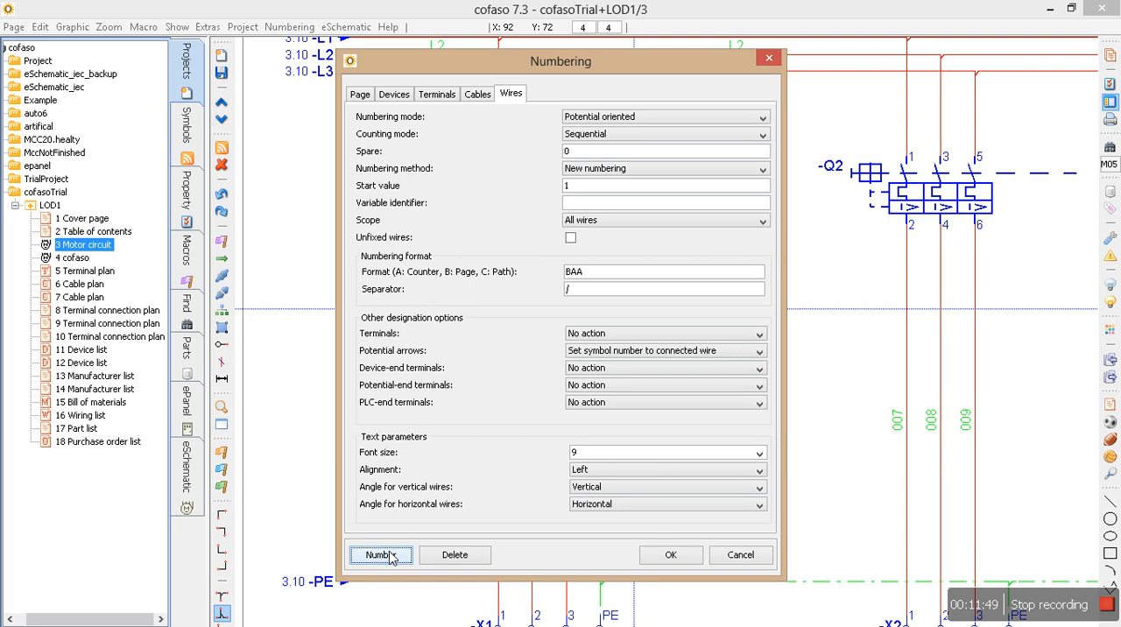
pyautogui.click(670, 556)
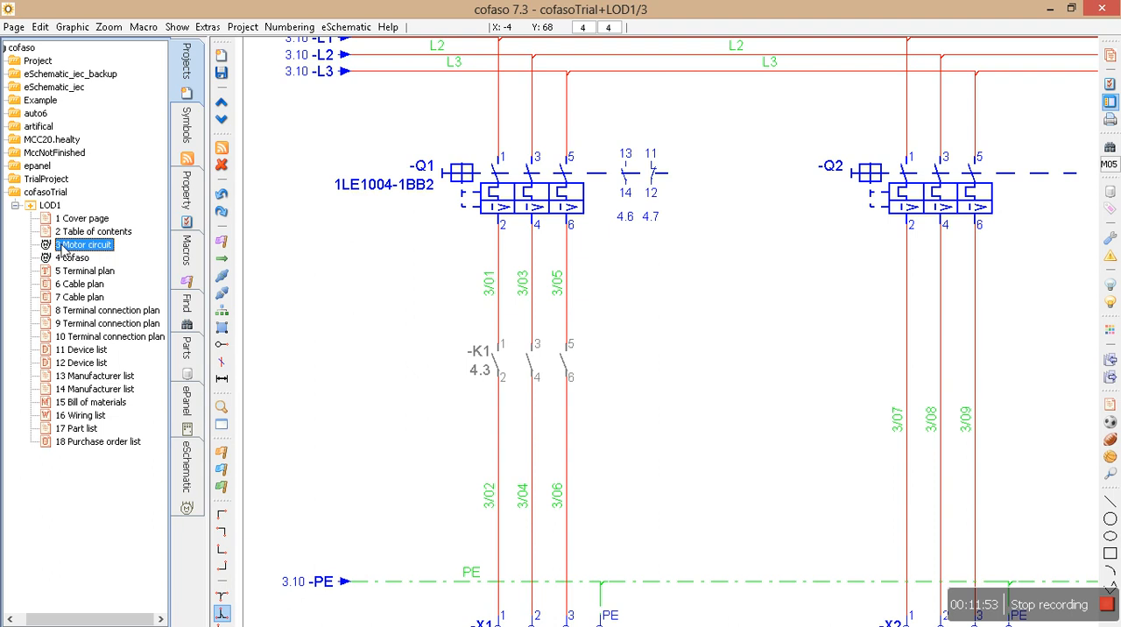
# Inspect the wire numbers above and below contactor K1, and check the conductor number column in the wiring list.
pyautogui.scroll(3, 494, 325)
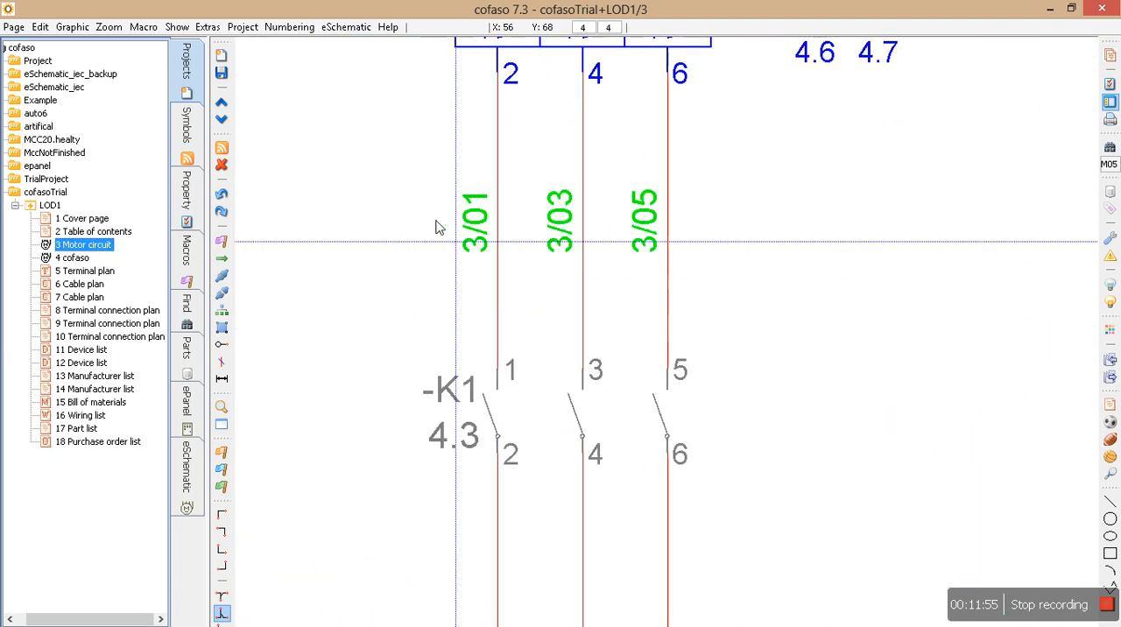
pyautogui.moveTo(487, 204); pyautogui.dragTo(528, 290)
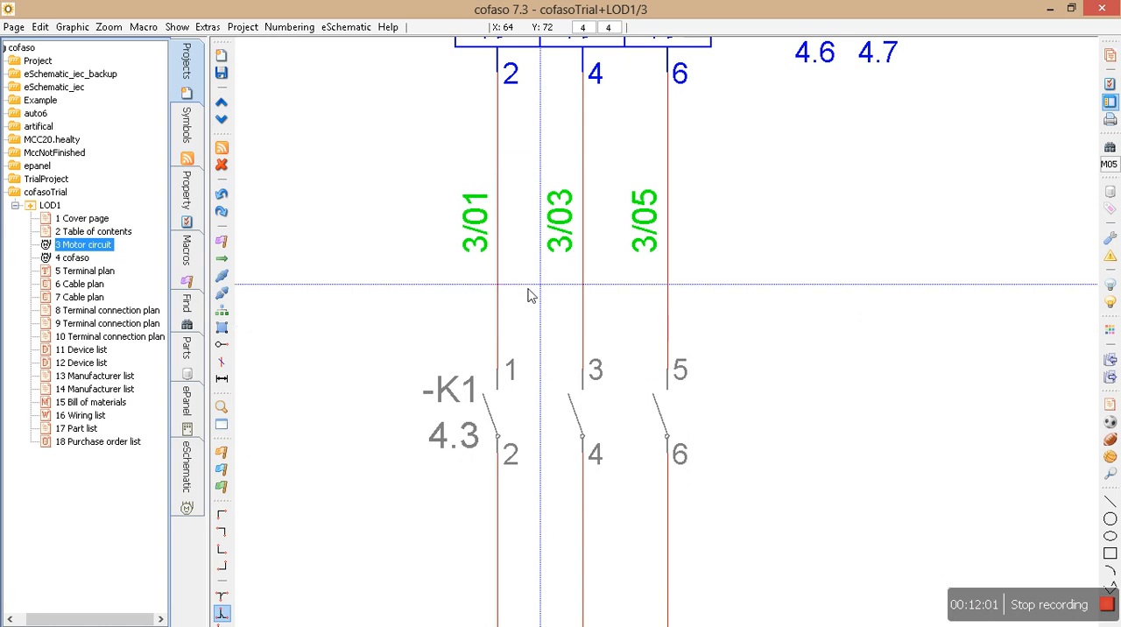
pyautogui.scroll(-3, 466, 350)
pyautogui.moveTo(492, 481); pyautogui.dragTo(489, 242, button='middle')
pyautogui.moveTo(425, 268)
pyautogui.mouseDown()
pyautogui.moveTo(473, 342)
pyautogui.moveTo(495, 410)
pyautogui.mouseUp()
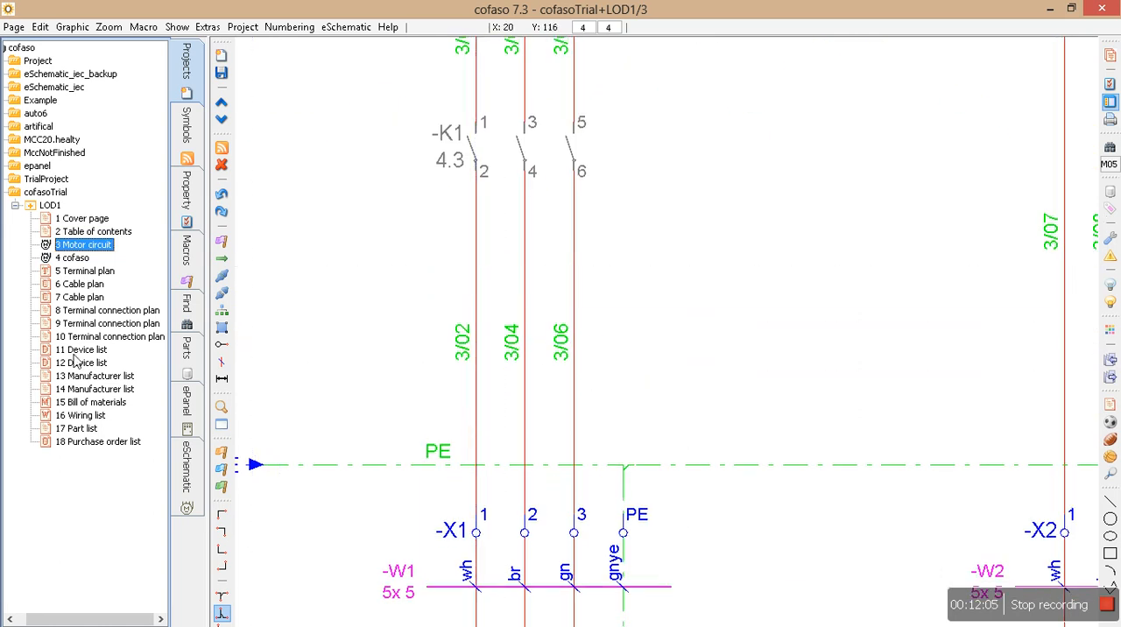
pyautogui.doubleClick(70, 415)
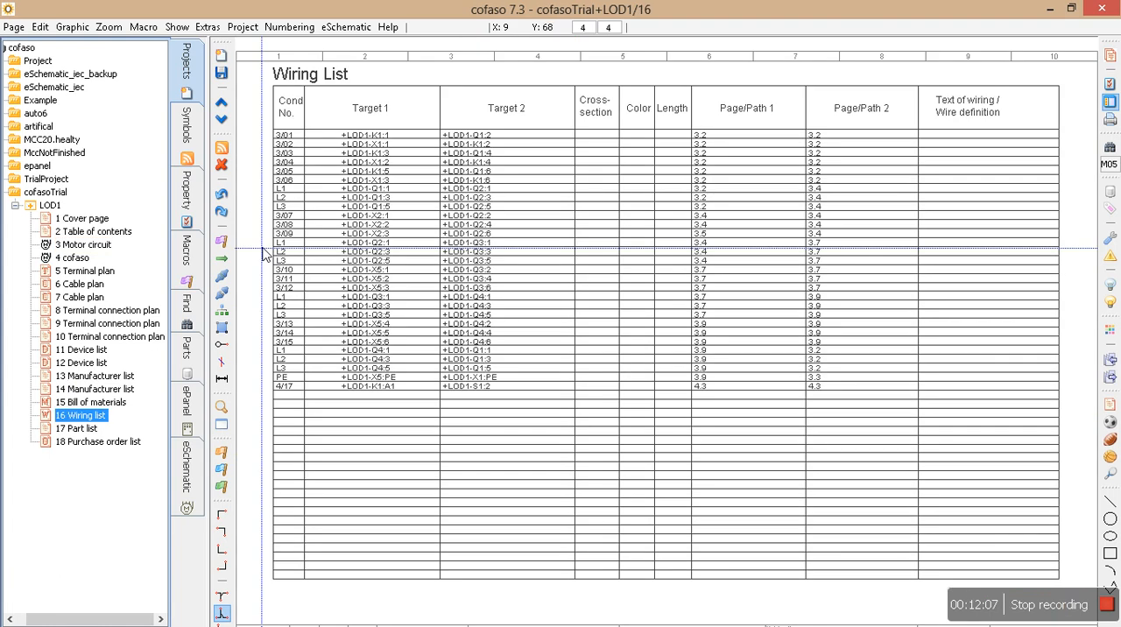
pyautogui.moveTo(254, 104); pyautogui.dragTo(313, 433)
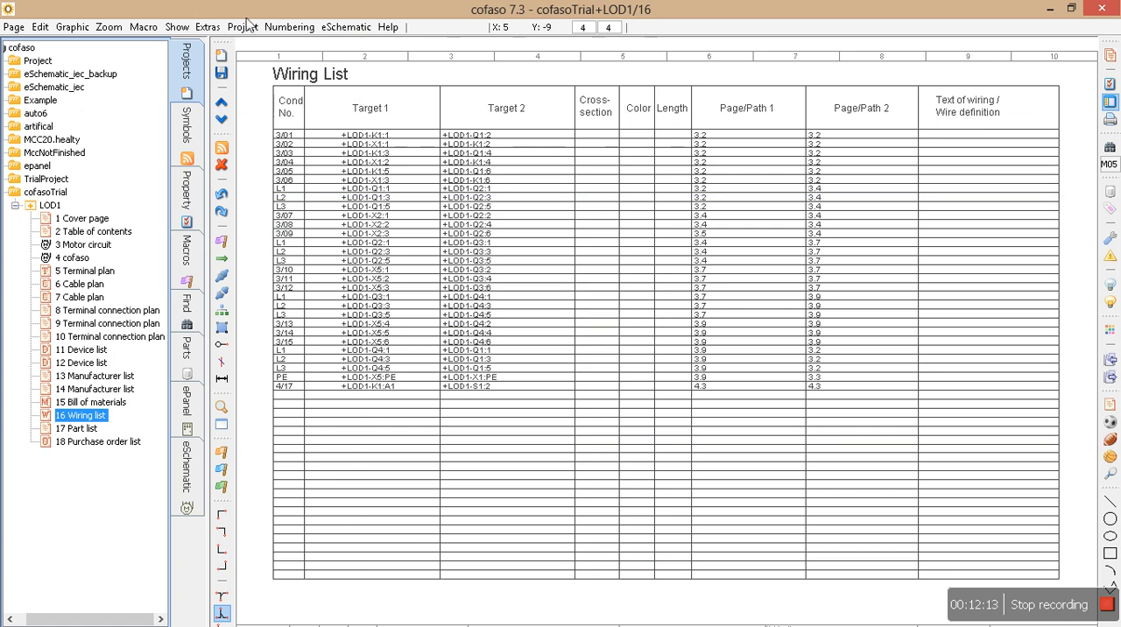
# Start exporting the wiring list as Excel and close the save dialog without saving a file.
pyautogui.click(180, 29)
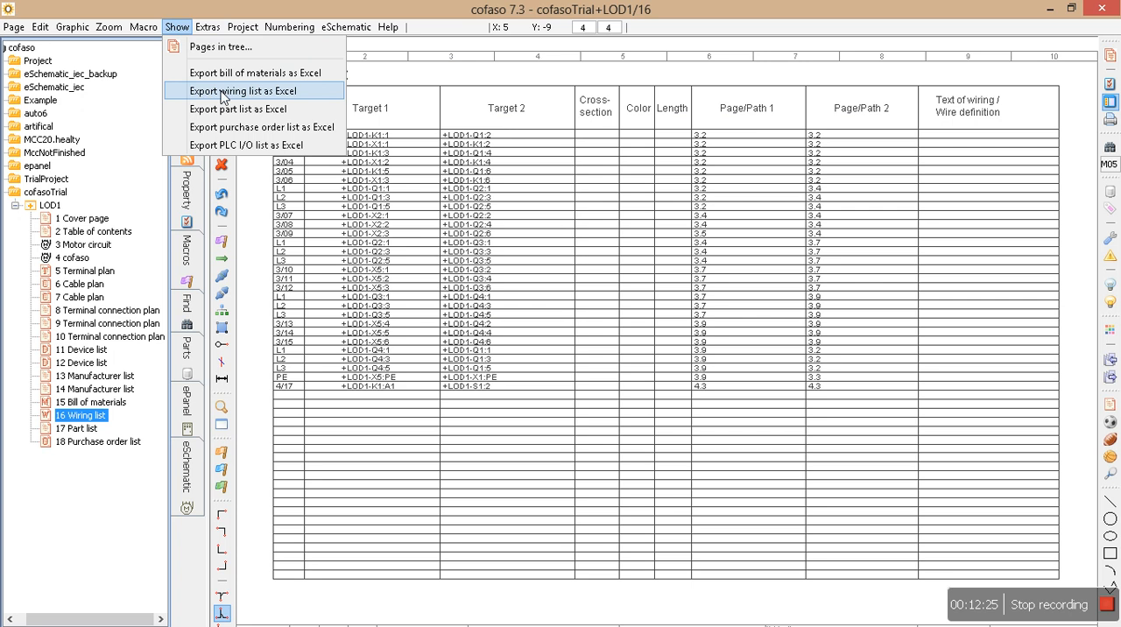
pyautogui.click(288, 93)
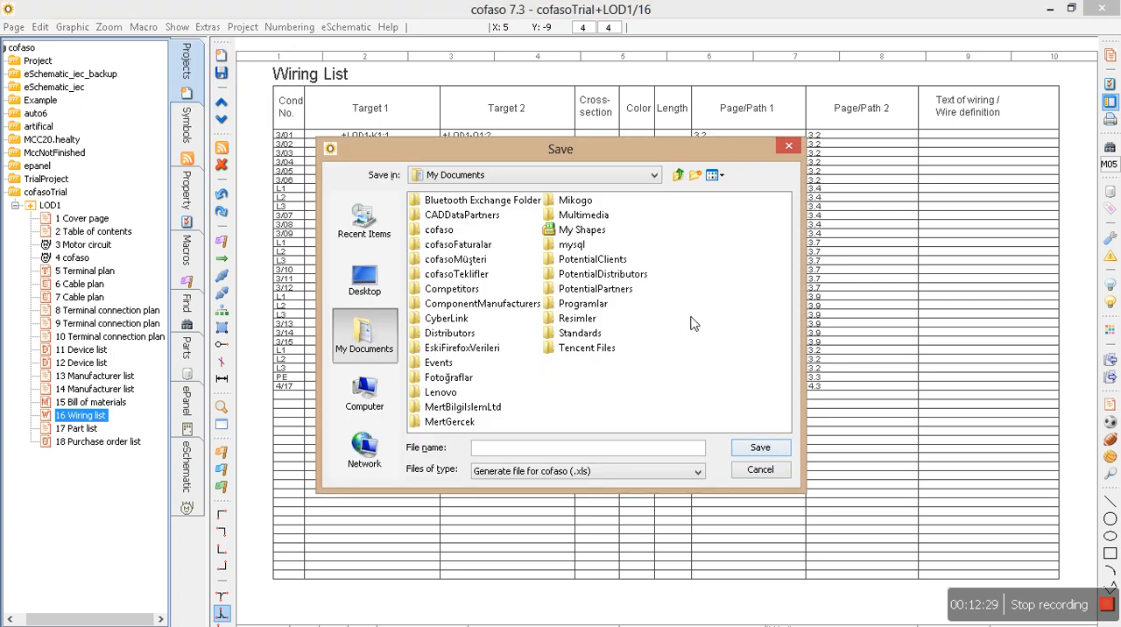
pyautogui.click(787, 146)
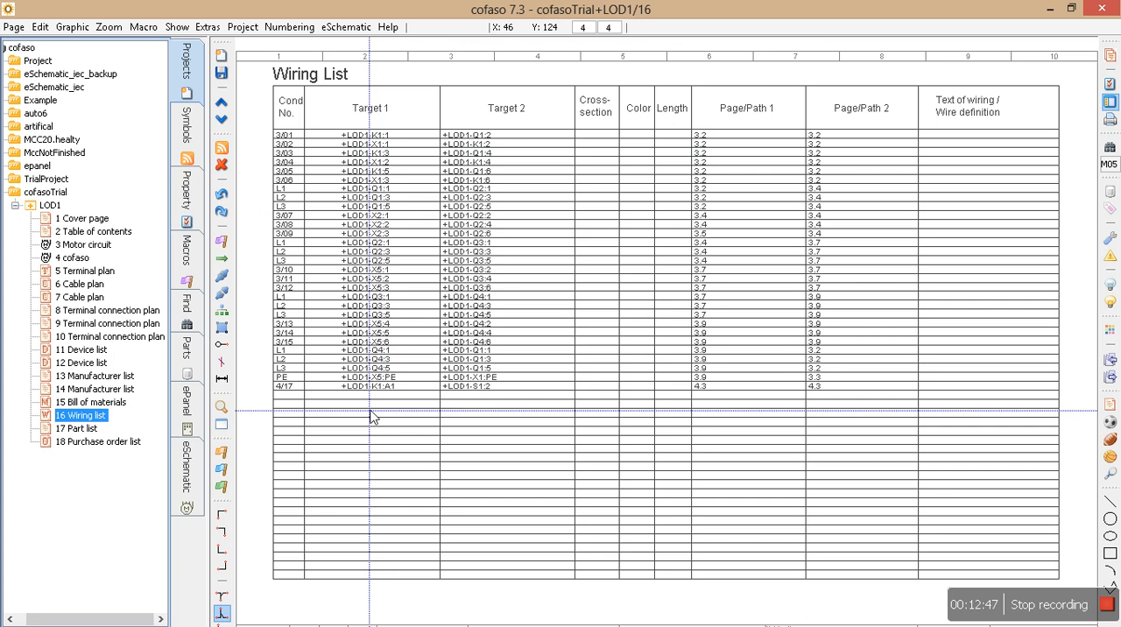
# Review the part list on page 17 and go back to the manufacturer list on page 14.
pyautogui.click(77, 429)
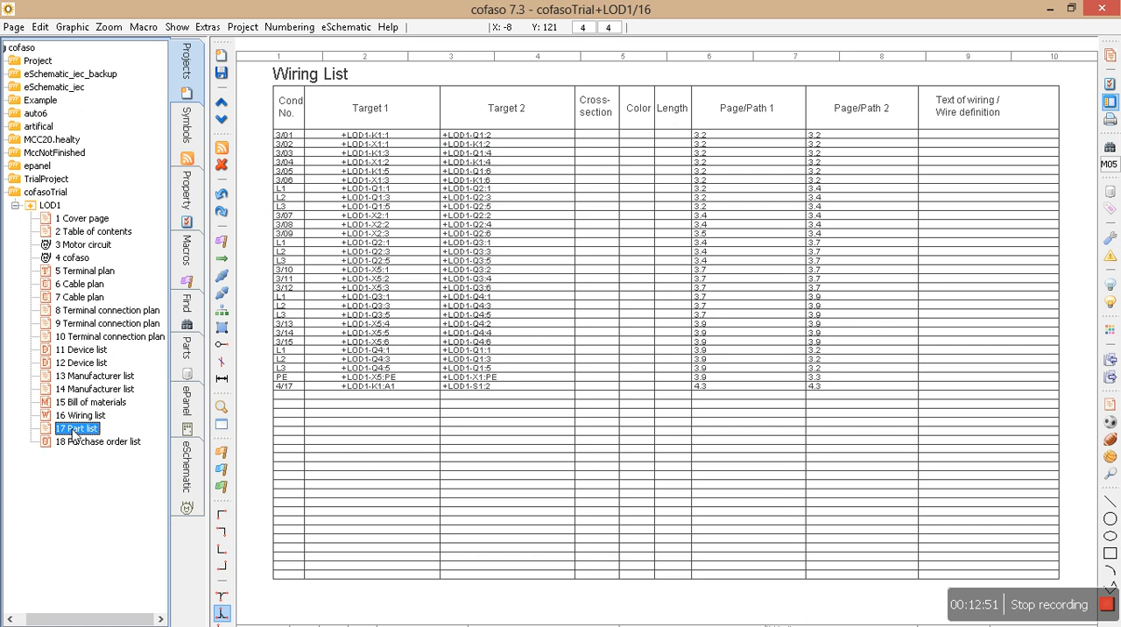
pyautogui.doubleClick(75, 430)
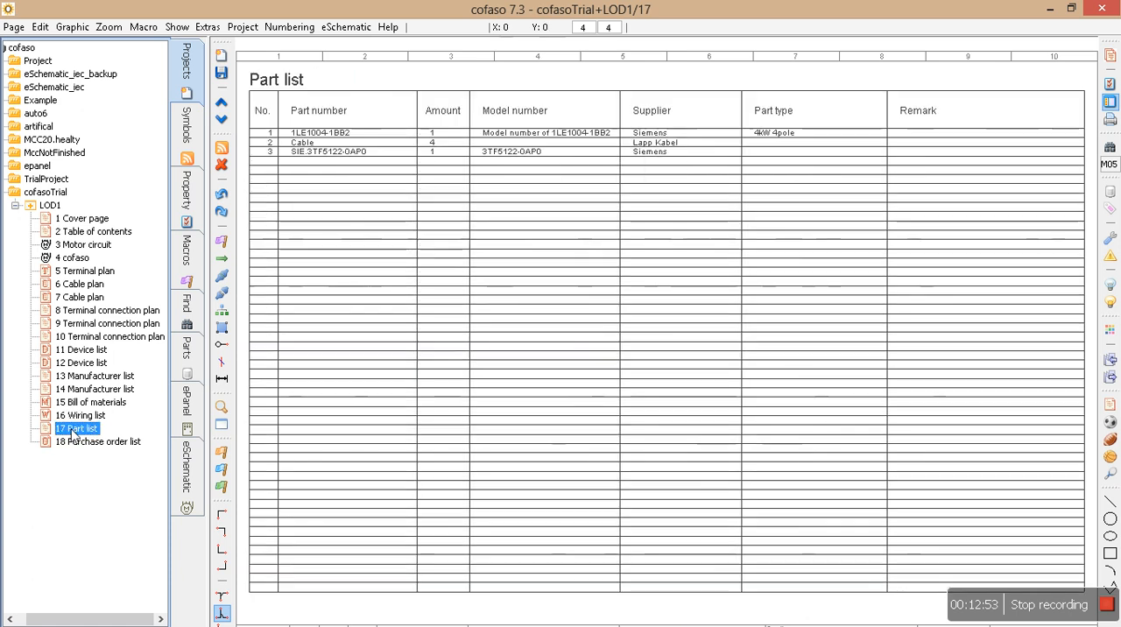
pyautogui.scroll(2, 110, 411)
pyautogui.scroll(-2, 110, 411)
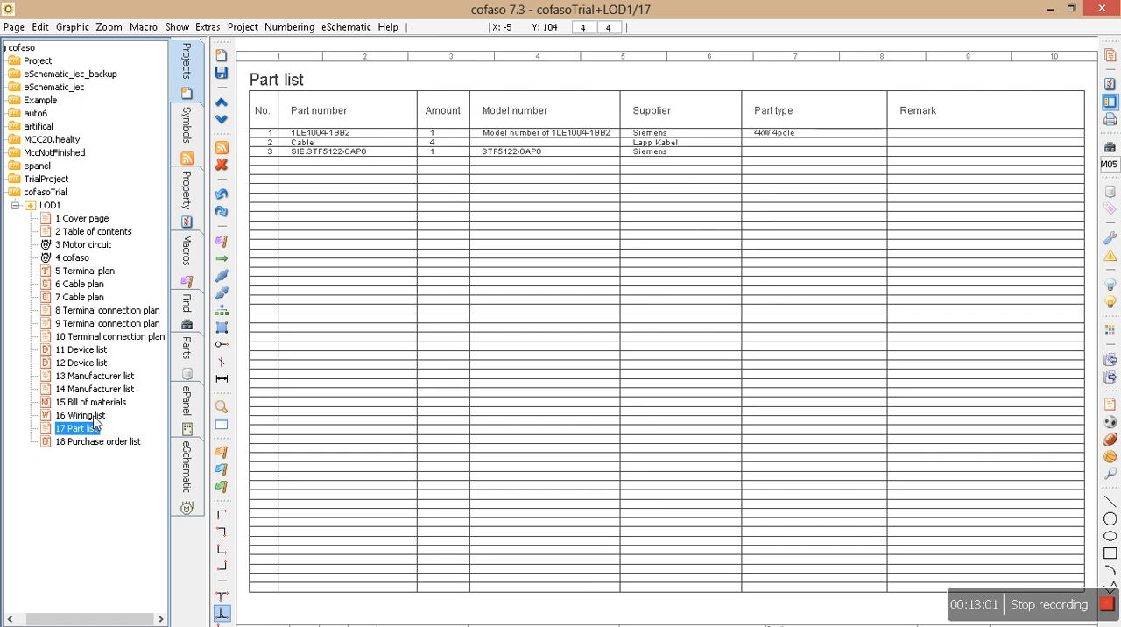
pyautogui.press('Up')
pyautogui.press('Up')
pyautogui.press('Up')
pyautogui.press('Up')
pyautogui.press('Up')
pyautogui.press('Up')
pyautogui.press('Up')
pyautogui.press('Up')
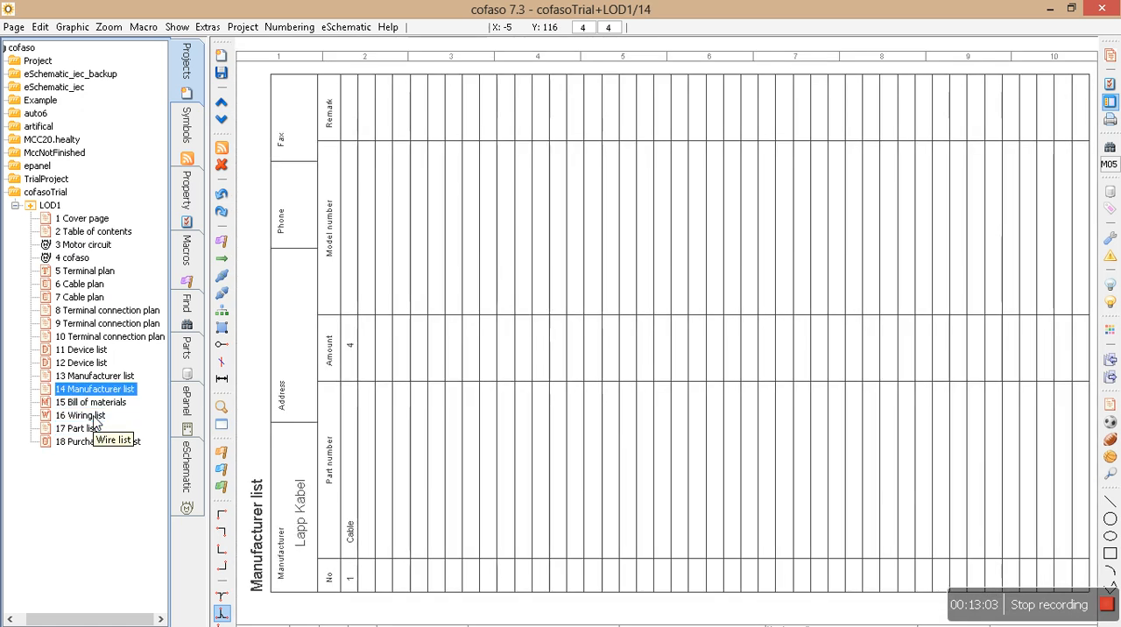
# Browse the generated pages back to the terminal plan on page 5, and forward through the cable plans to the part list on page 17.
pyautogui.press('Up')
pyautogui.press('Up')
pyautogui.press('Up')
pyautogui.press('Up')
pyautogui.press('Up')
pyautogui.press('Up')
pyautogui.press('Up')
pyautogui.press('Up')
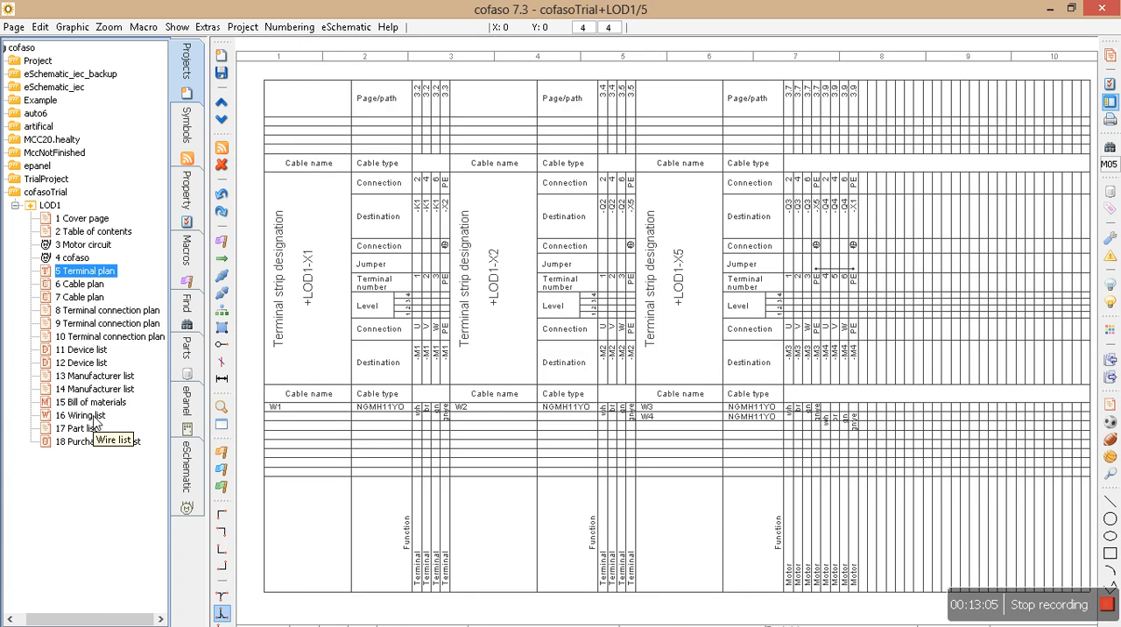
pyautogui.press('Down')
pyautogui.press('Down')
pyautogui.press('Down')
pyautogui.press('Down')
pyautogui.press('Down')
pyautogui.press('Down')
pyautogui.press('Down')
pyautogui.press('Down')
pyautogui.press('Down')
pyautogui.press('Down')
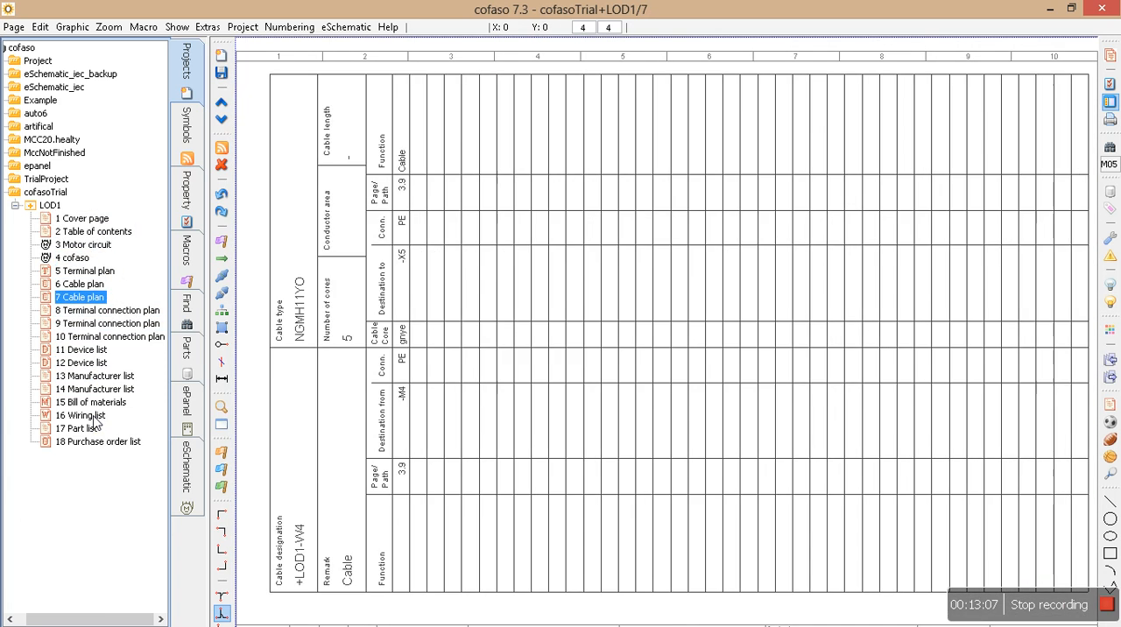
pyautogui.press('Down')
pyautogui.press('Down')
pyautogui.press('Down')
pyautogui.press('Down')
pyautogui.press('Down')
pyautogui.press('Down')
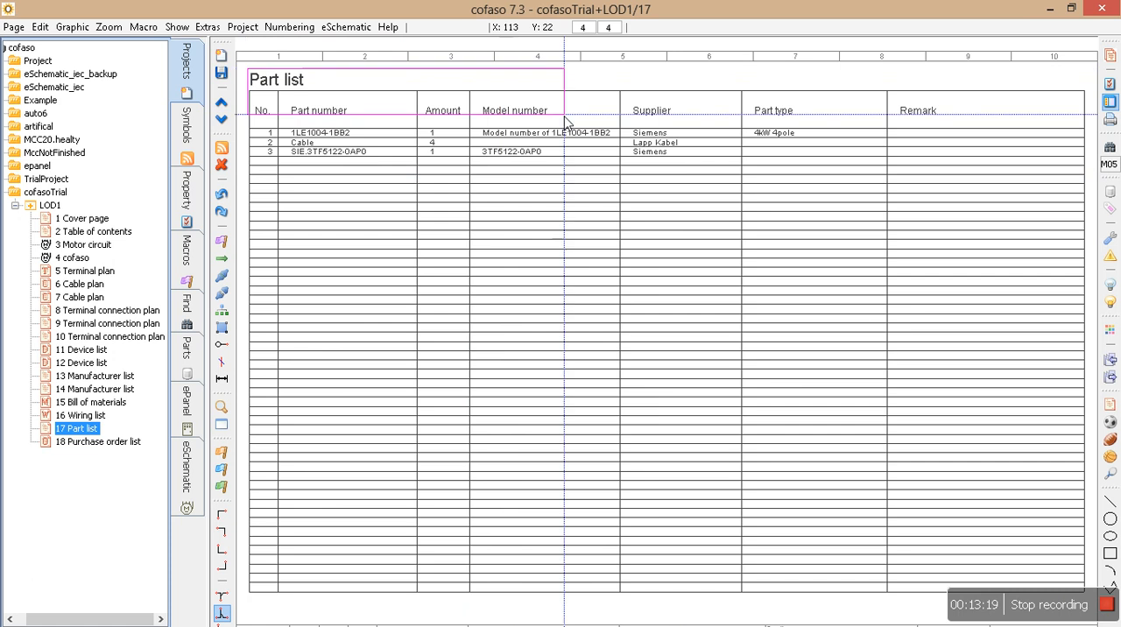
# Open the purchase order list on page 18 and examine the unit prices, total prices and the overall total below the table.
pyautogui.click(88, 442)
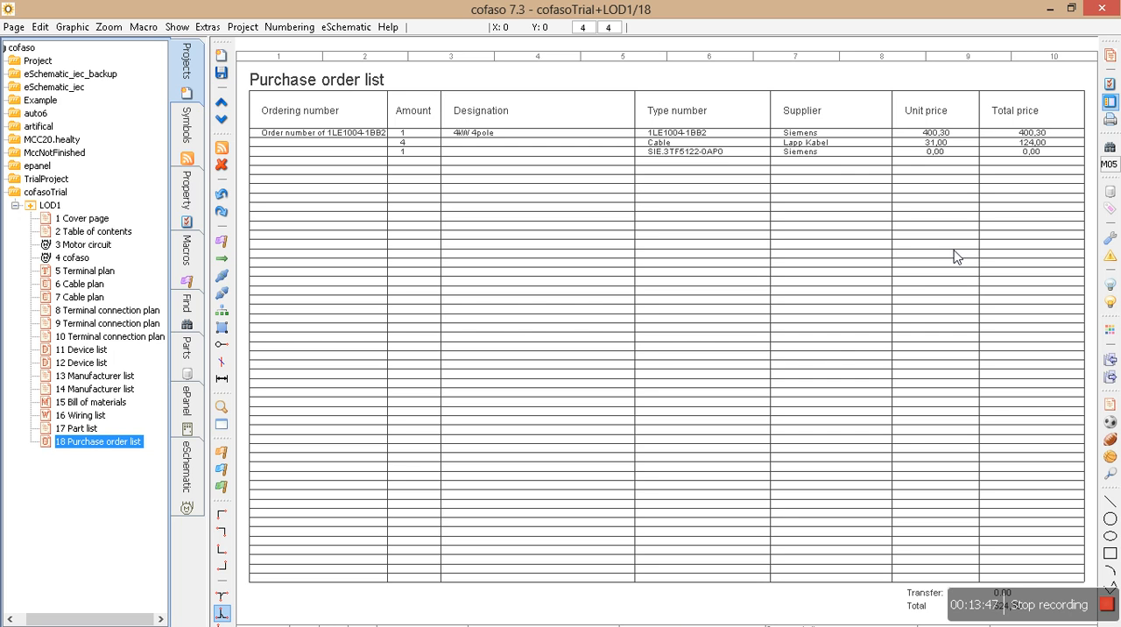
pyautogui.scroll(3, 955, 253)
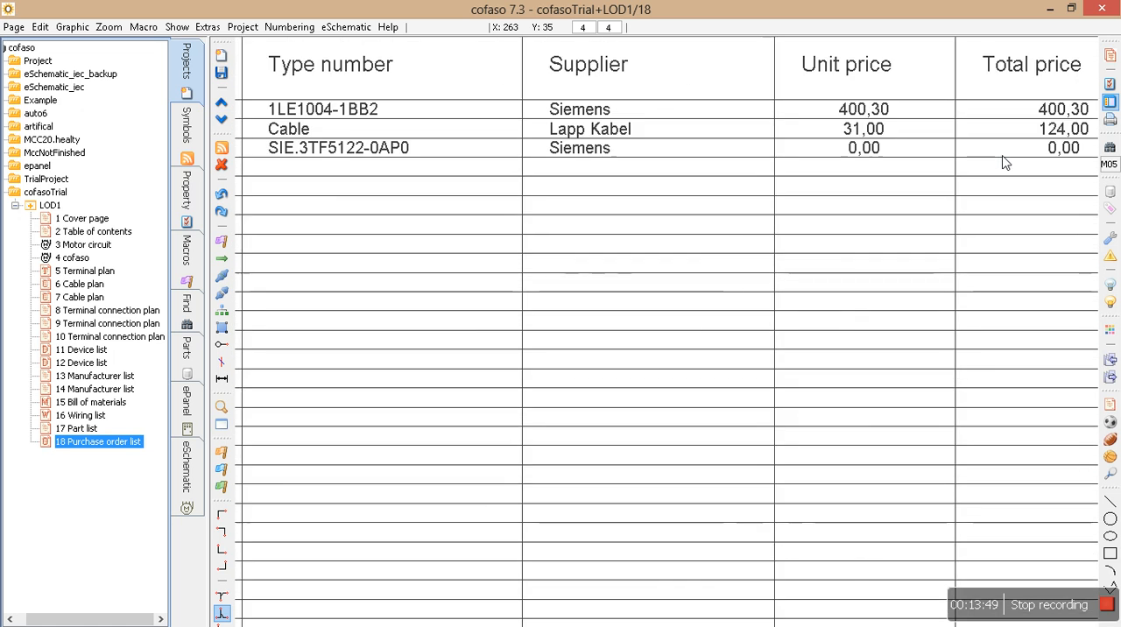
pyautogui.scroll(-4, 903, 364)
pyautogui.moveTo(933, 508); pyautogui.dragTo(891, 107, button='middle')
pyautogui.scroll(1, 844, 341)
pyautogui.scroll(3, 844, 346)
pyautogui.moveTo(508, 189); pyautogui.dragTo(1056, 333)
pyautogui.scroll(-2, 630, 230)
pyautogui.moveTo(665, 246); pyautogui.dragTo(774, 380, button='middle')
pyautogui.scroll(-1, 610, 299)
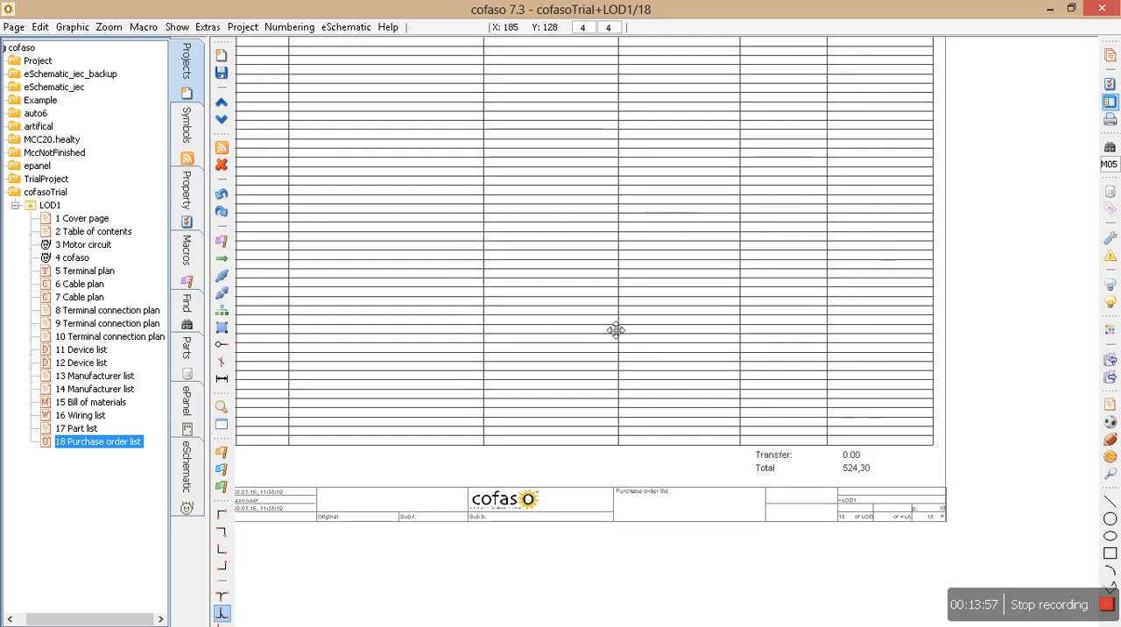